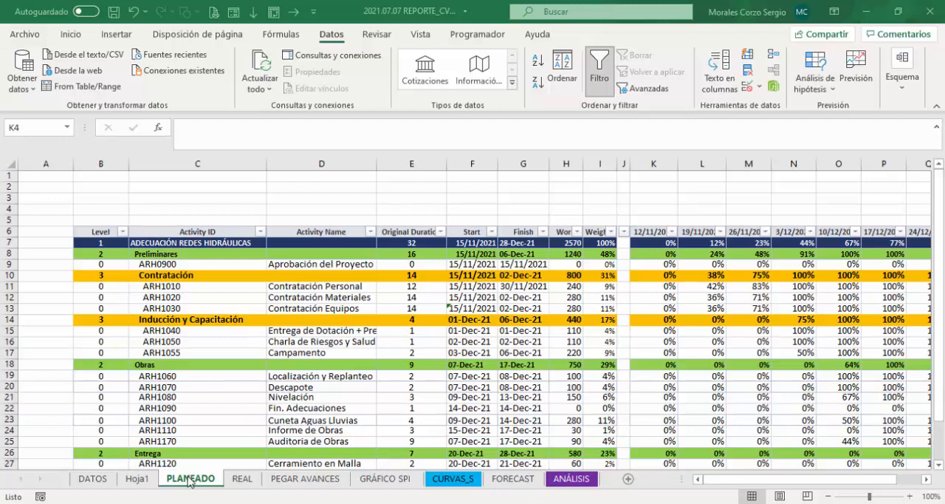
Step: Delete the blank spacer column J on the PLANEADO sheet and insert a new column in its place
{"action": "left_click", "coordinate": [624, 163]}
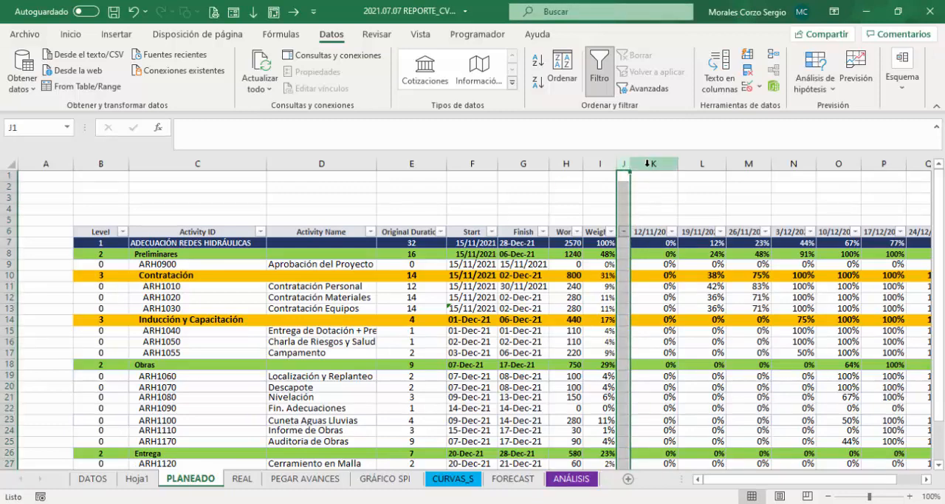
{"action": "key", "text": "ctrl+minus"}
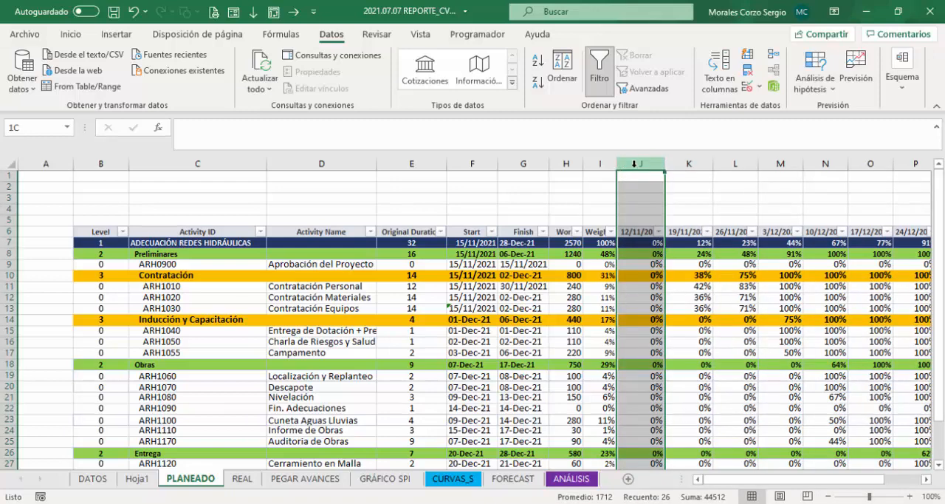
{"action": "key", "text": "ctrl+plus"}
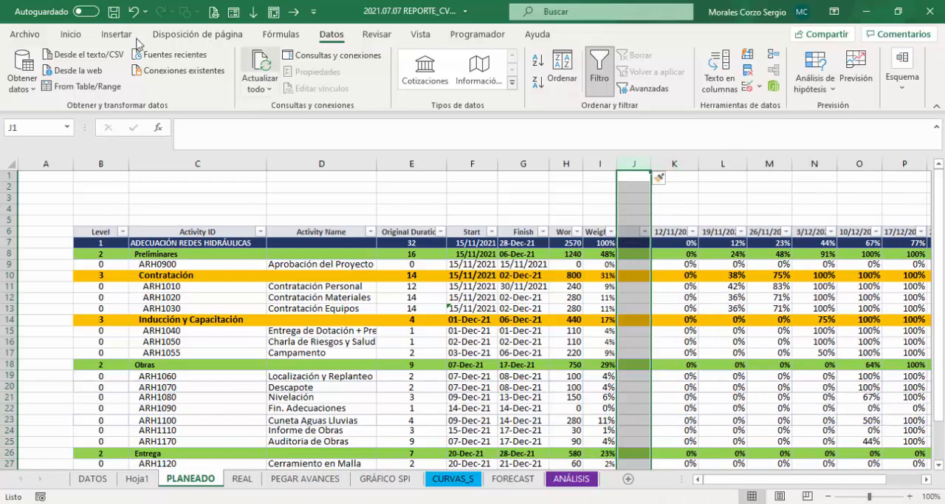
Step: Clear the formatting of the new column J and narrow it to a thin spacer before the date columns
{"action": "left_click", "coordinate": [70, 34]}
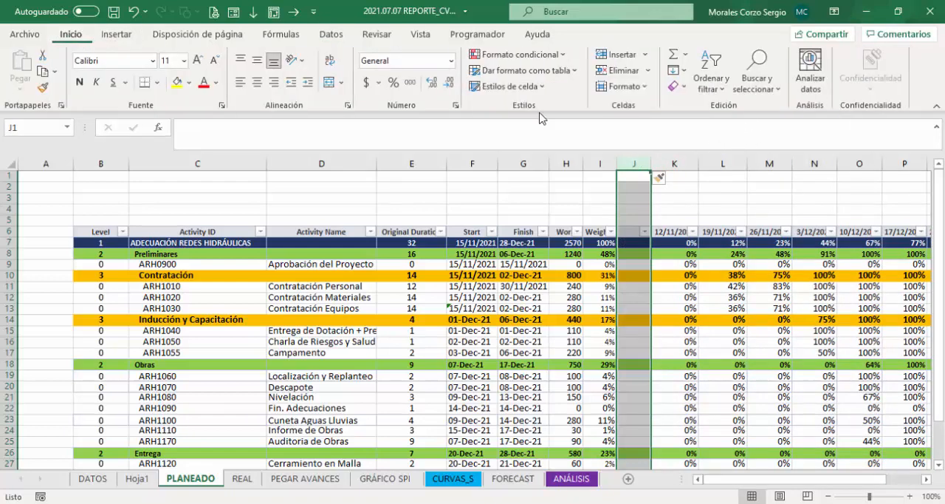
{"action": "left_click", "coordinate": [673, 86]}
{"action": "left_click", "coordinate": [702, 114]}
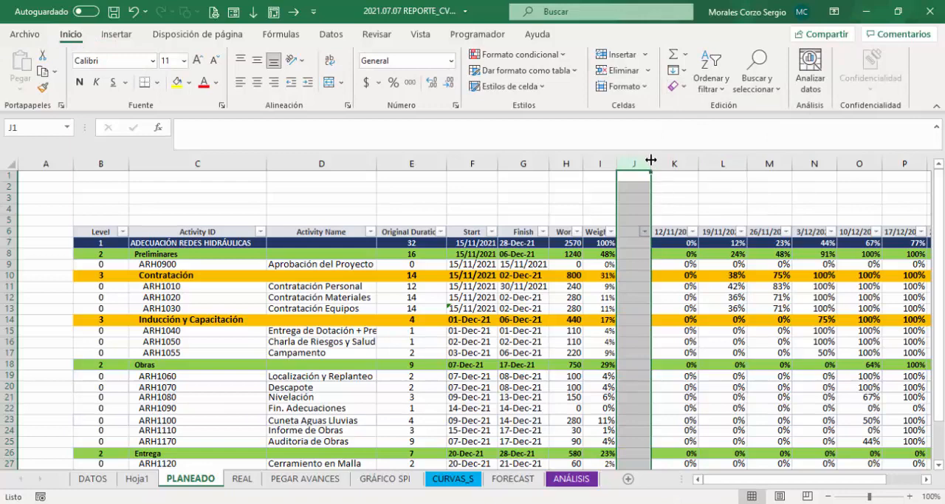
{"action": "left_click_drag", "start_coordinate": [651, 160], "coordinate": [626, 160]}
{"action": "left_click", "coordinate": [668, 255]}
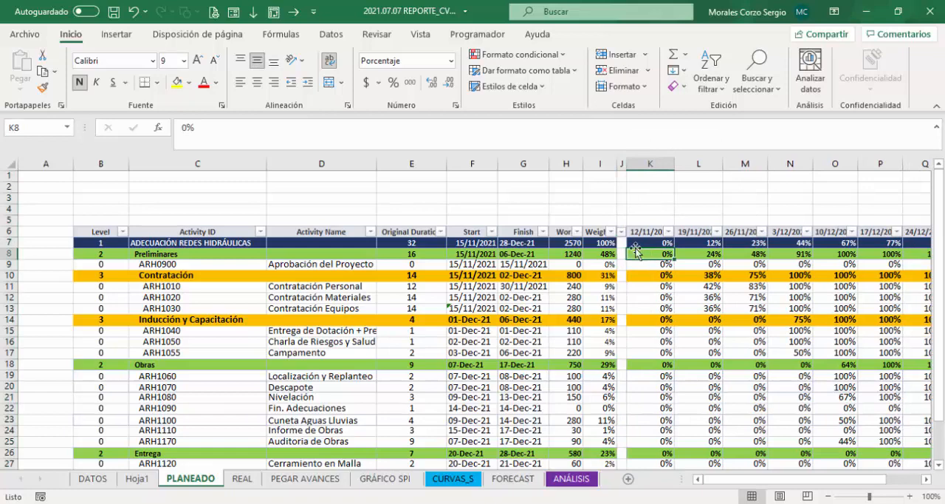
Step: Fill the Level and Weighted header cells, B6 and I6, with light orange
{"action": "left_click", "coordinate": [600, 231]}
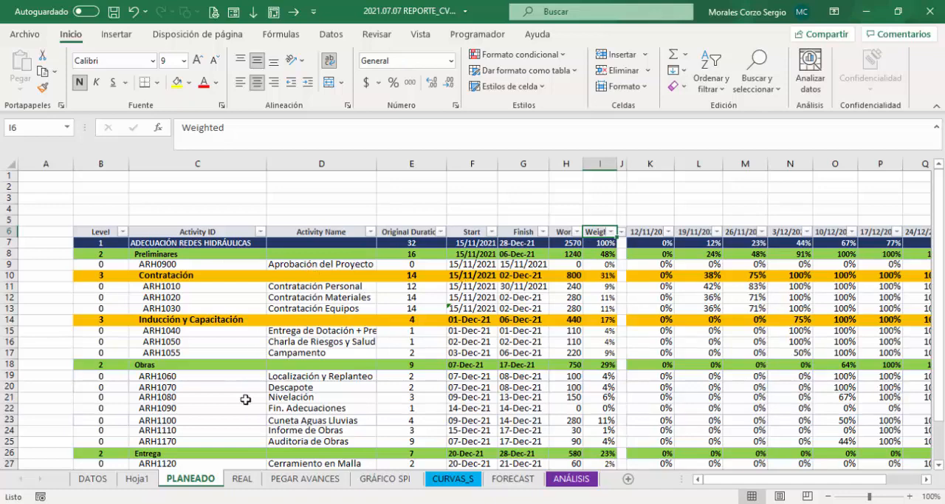
{"action": "left_click", "coordinate": [105, 231]}
{"action": "left_click", "coordinate": [190, 81]}
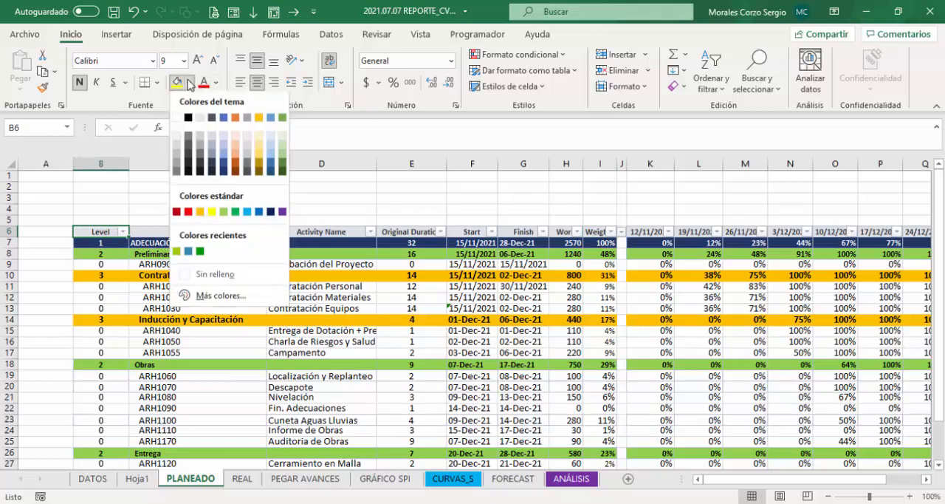
{"action": "left_click", "coordinate": [236, 153]}
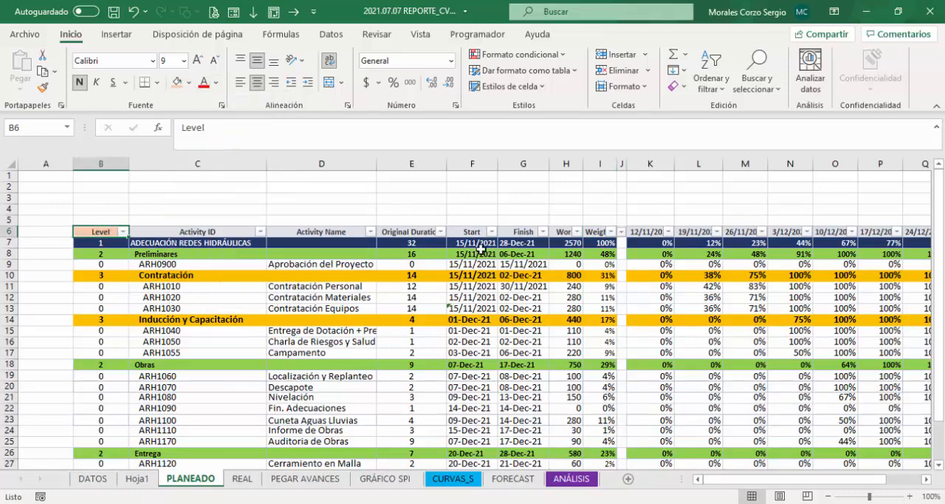
{"action": "left_click", "coordinate": [600, 232]}
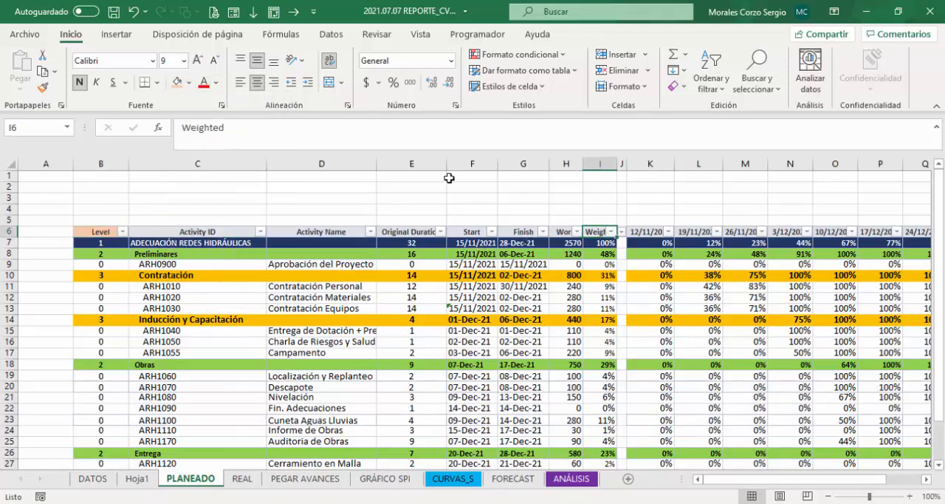
{"action": "left_click", "coordinate": [177, 82]}
Step: Review the Level values in B7:B14 and the formulas in Weighted cells I7 and I8
{"action": "left_click_drag", "start_coordinate": [101, 243], "coordinate": [101, 323]}
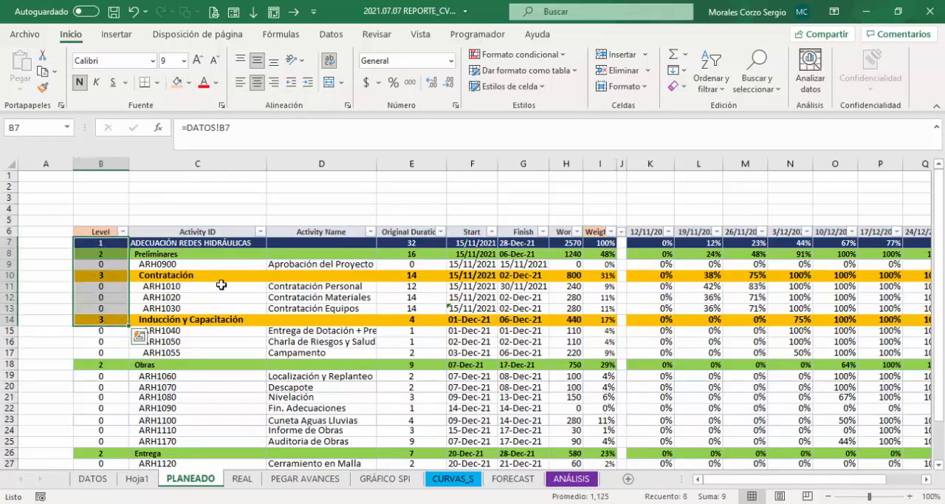
{"action": "left_click", "coordinate": [605, 251]}
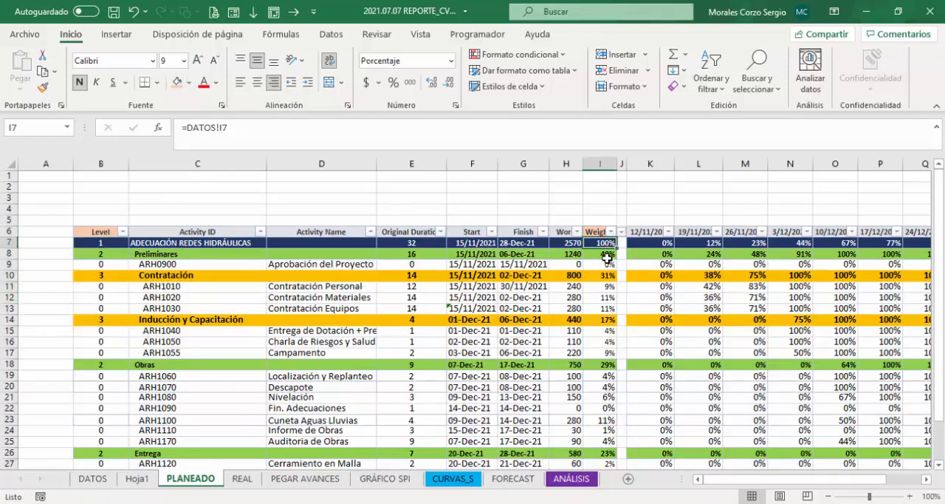
{"action": "left_click", "coordinate": [598, 253]}
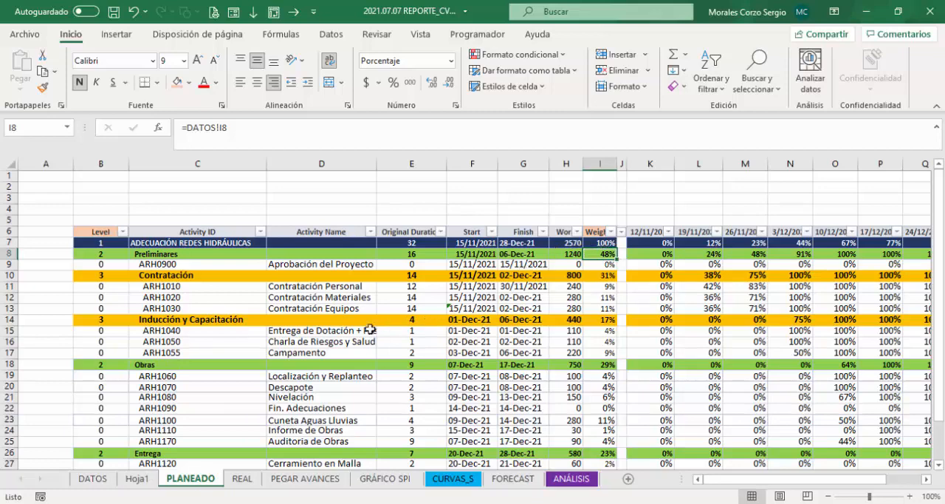
Step: Switch to the REAL sheet and examine the Previous Progress formulas in M7 and P7
{"action": "left_click", "coordinate": [240, 480]}
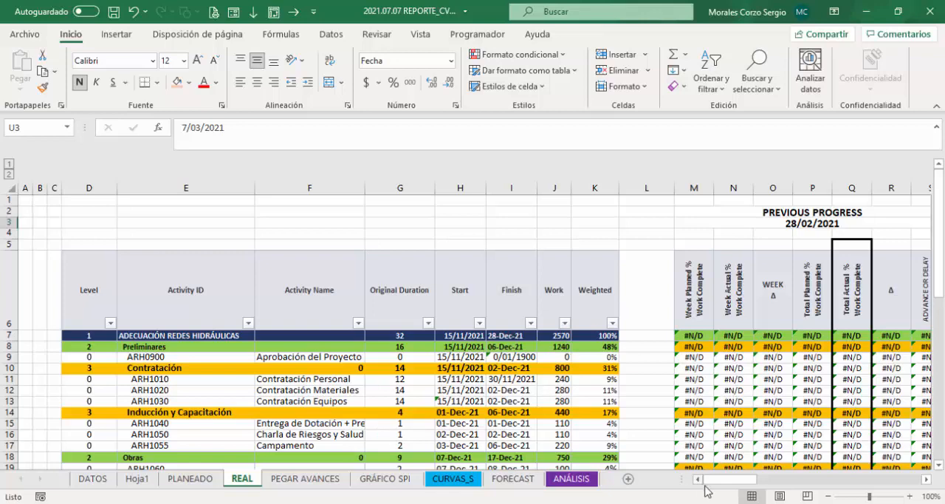
{"action": "left_click_drag", "start_coordinate": [716, 490], "coordinate": [734, 487]}
{"action": "left_click", "coordinate": [691, 335]}
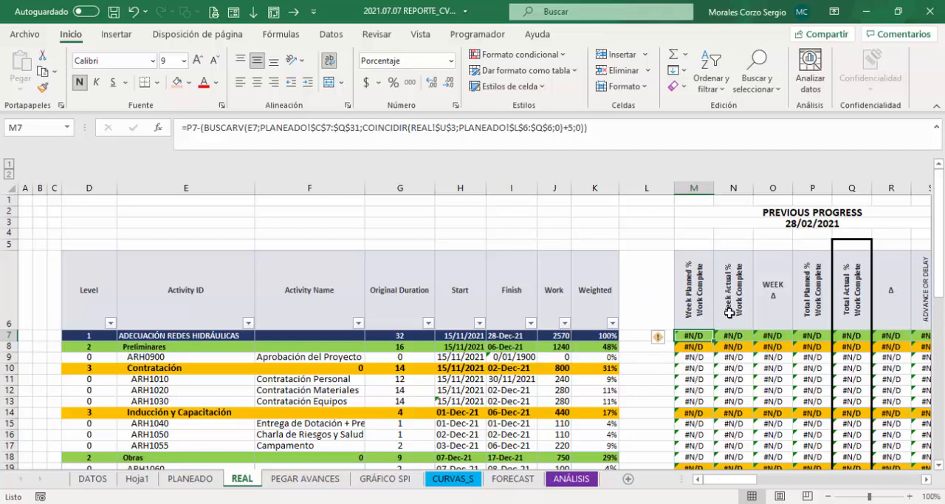
{"action": "left_click_drag", "start_coordinate": [743, 480], "coordinate": [762, 482]}
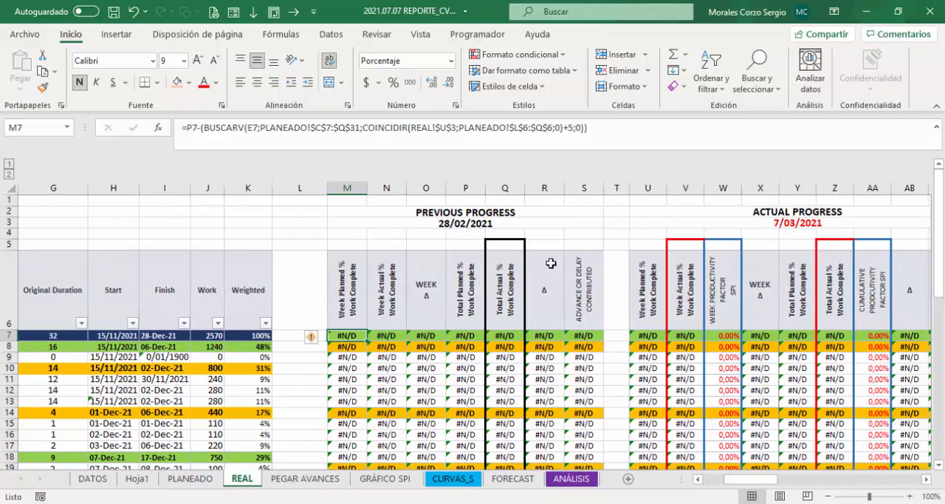
{"action": "left_click", "coordinate": [432, 212]}
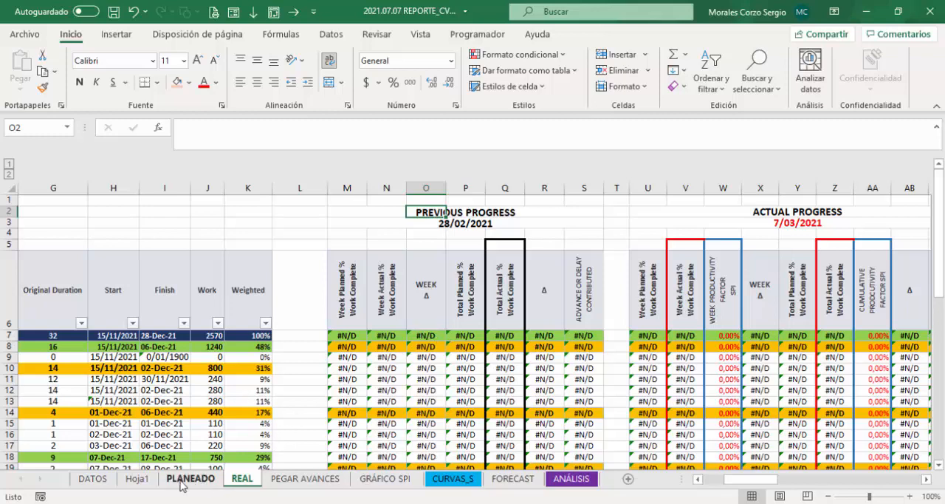
{"action": "left_click", "coordinate": [461, 336]}
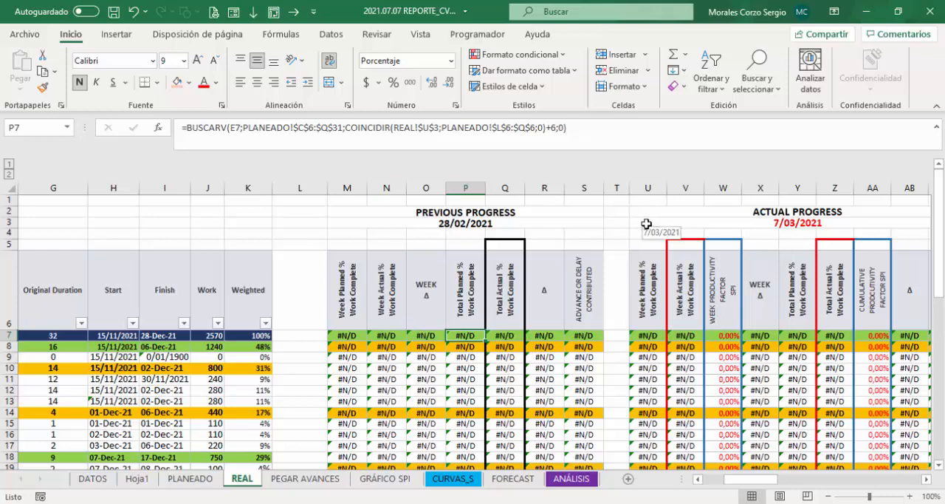
Step: Inspect the report date cell U3 and the dates offered in its dropdown list
{"action": "left_click", "coordinate": [648, 223]}
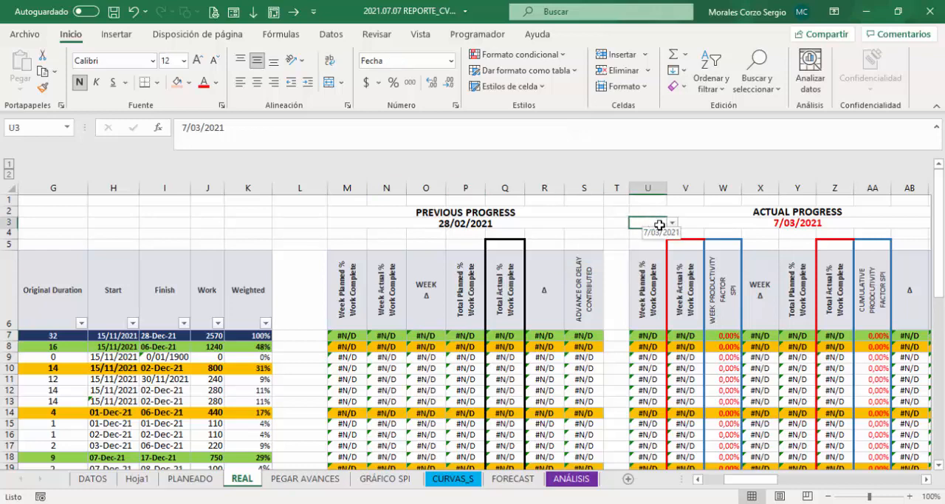
{"action": "left_click", "coordinate": [609, 223]}
{"action": "left_click", "coordinate": [644, 223]}
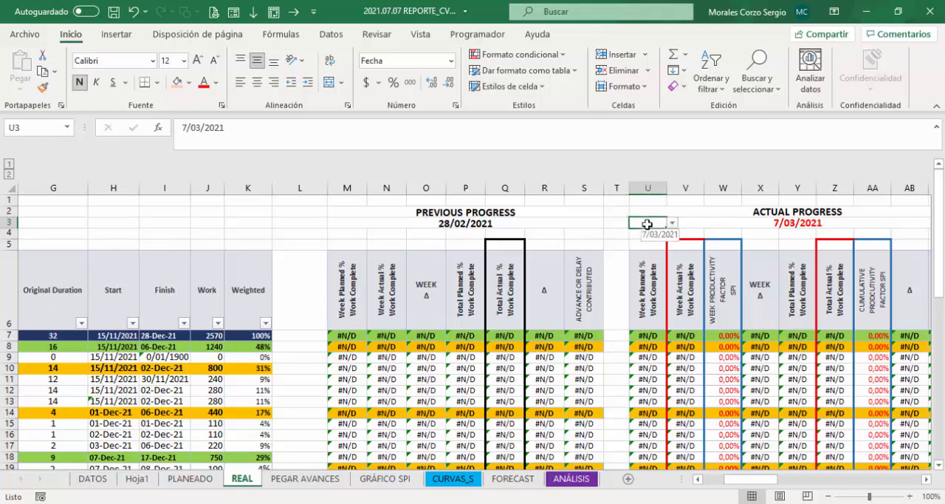
{"action": "left_click", "coordinate": [673, 224]}
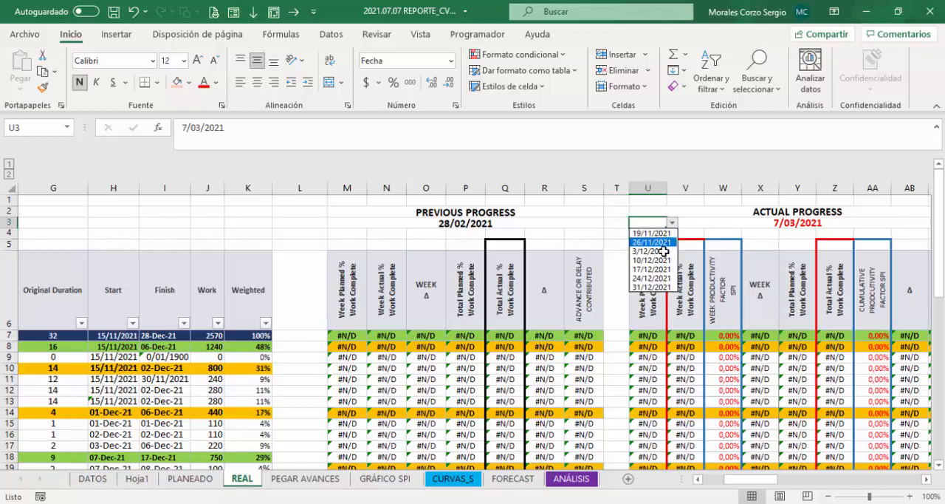
{"action": "left_click", "coordinate": [672, 223]}
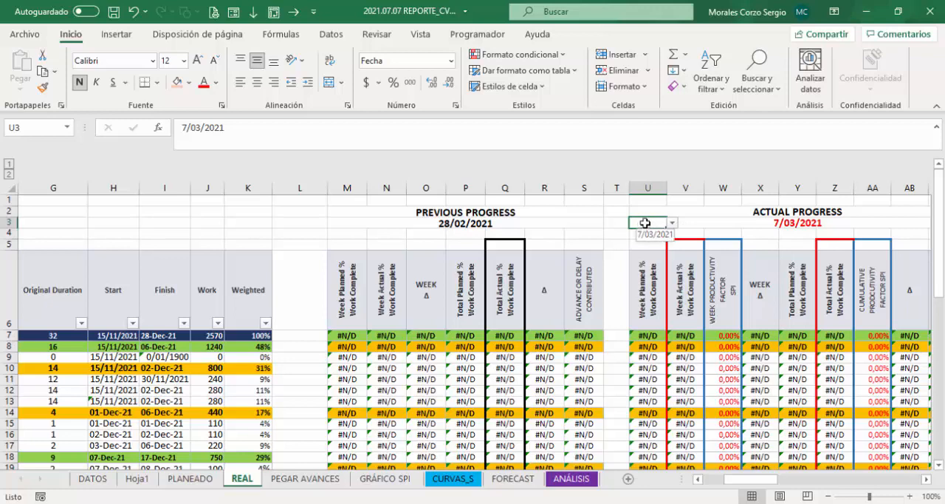
Step: Check the source range in U3's data validation settings, accept them as they are, and view the date list again
{"action": "left_click", "coordinate": [338, 38]}
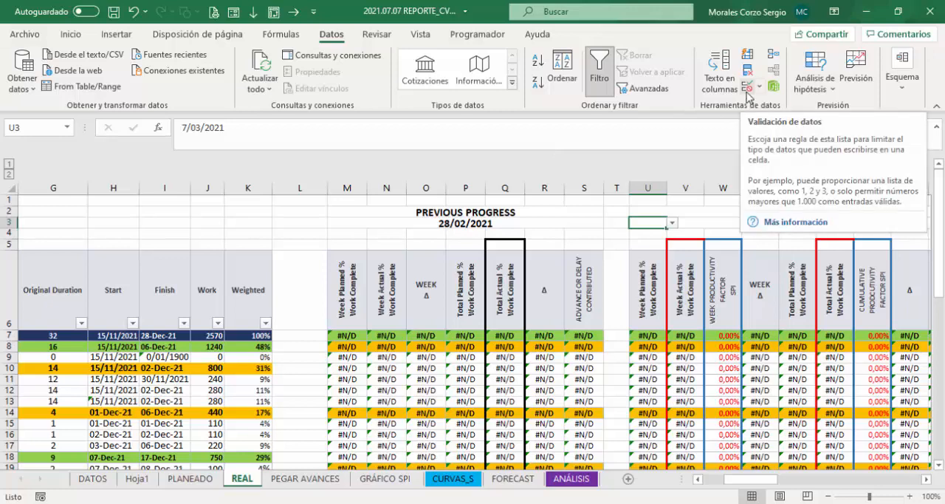
{"action": "left_click", "coordinate": [749, 91]}
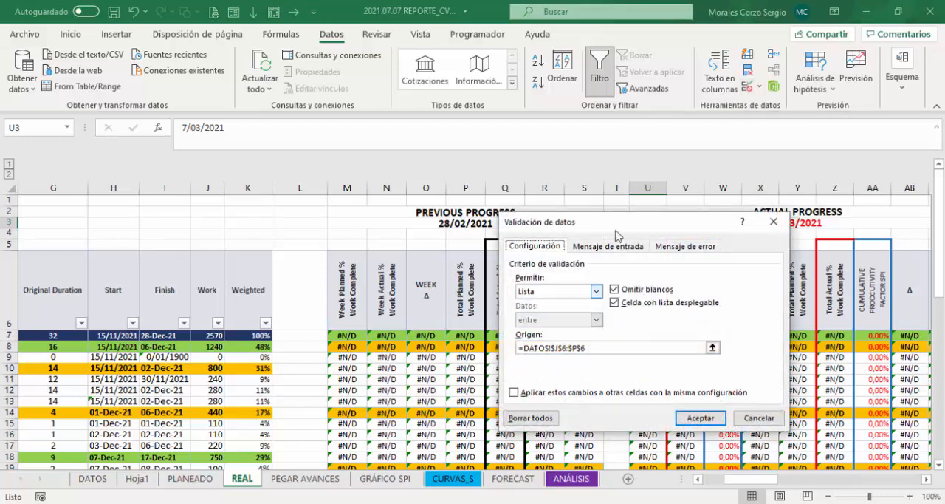
{"action": "left_click_drag", "start_coordinate": [584, 225], "coordinate": [678, 253]}
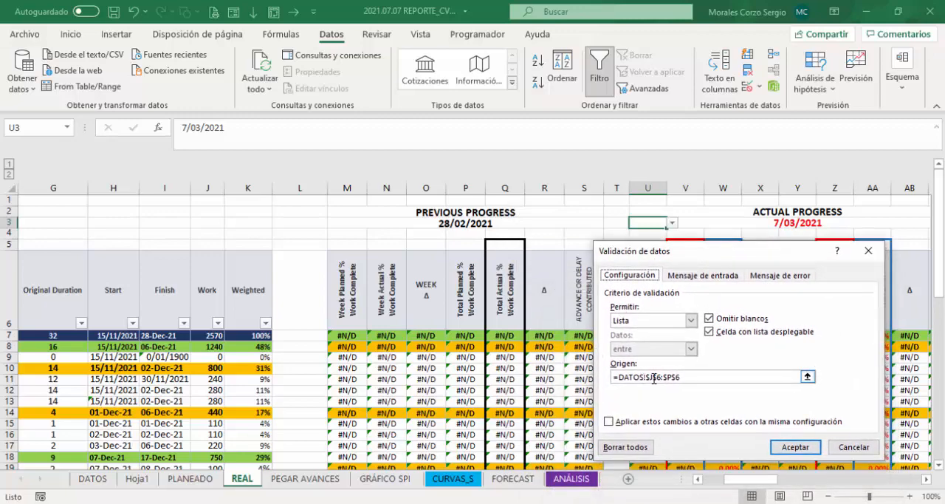
{"action": "left_click", "coordinate": [688, 378]}
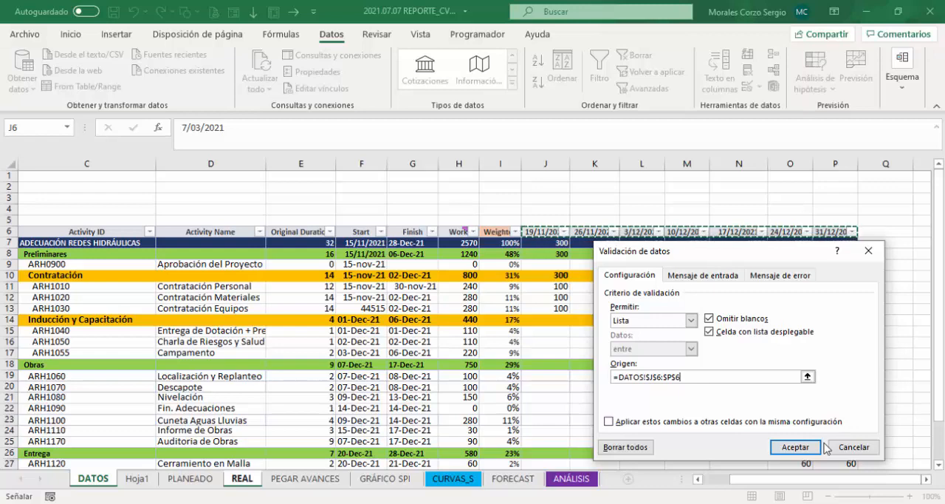
{"action": "left_click", "coordinate": [795, 446]}
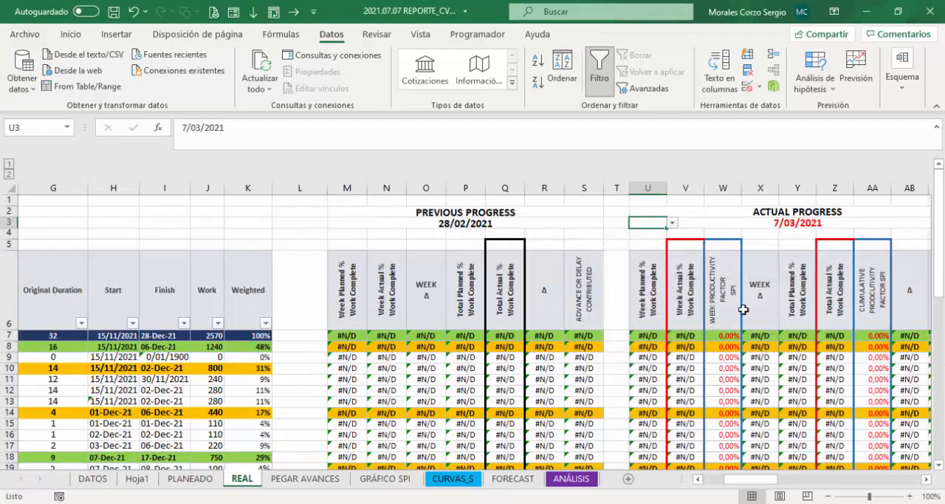
{"action": "left_click", "coordinate": [673, 223]}
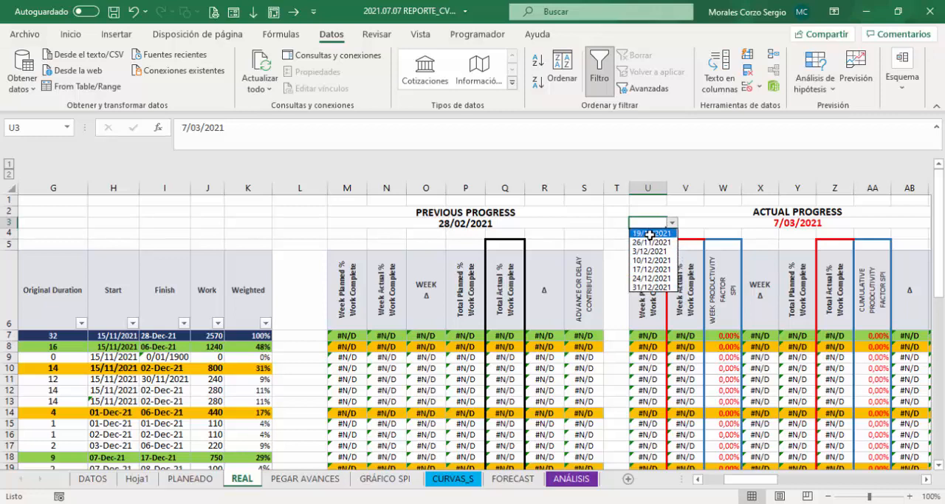
{"action": "key", "text": "Escape"}
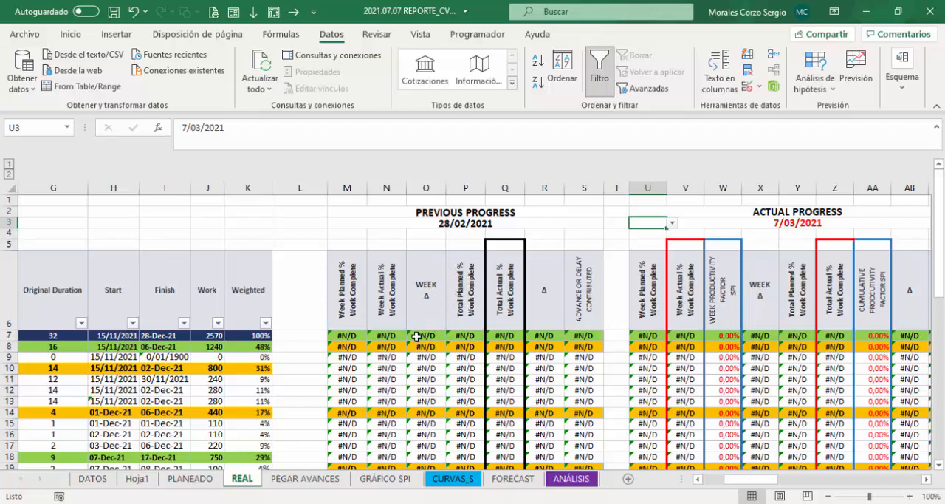
Step: Start a new BUSCARV formula in P7 of the REAL sheet, using the Activity ID cell E7 as the lookup value
{"action": "left_click", "coordinate": [460, 337]}
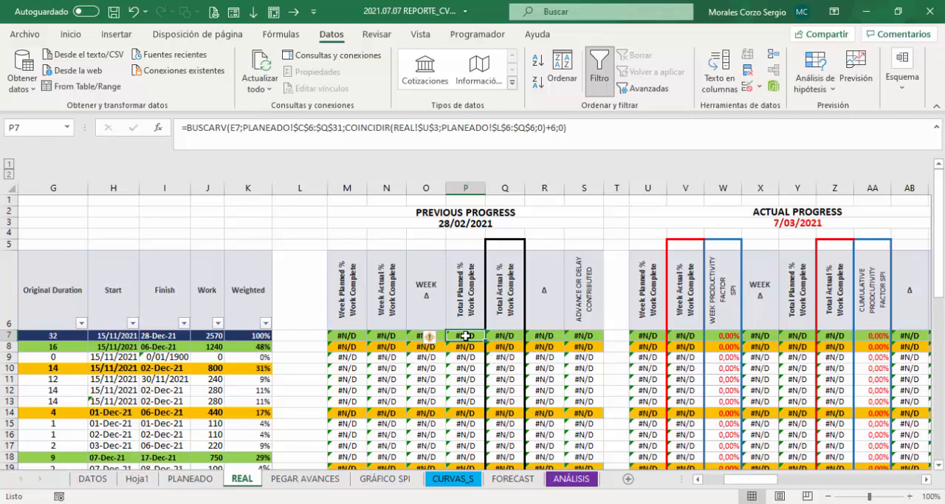
{"action": "type", "text": "="}
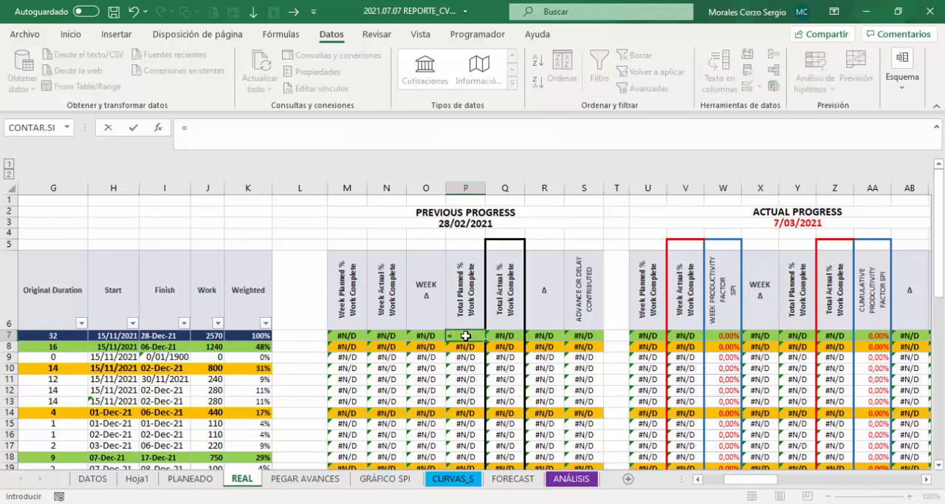
{"action": "type", "text": "bus"}
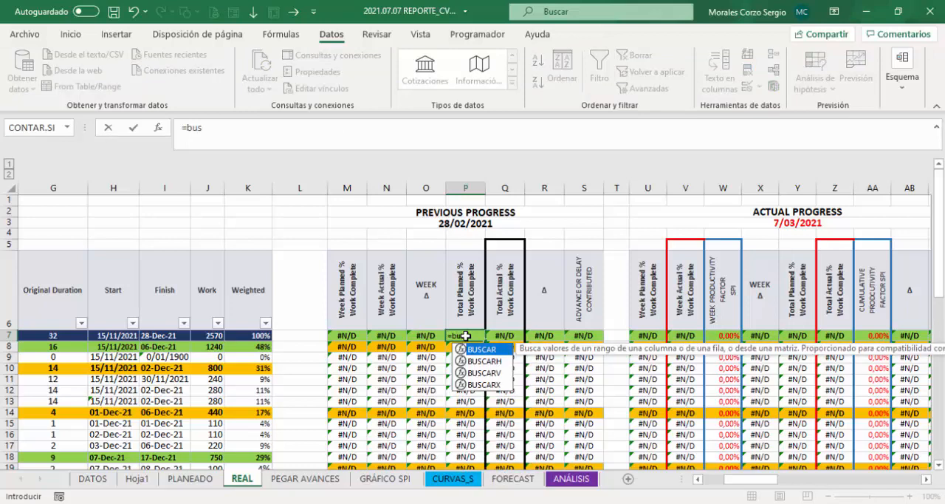
{"action": "key", "text": "Down"}
{"action": "key", "text": "Down"}
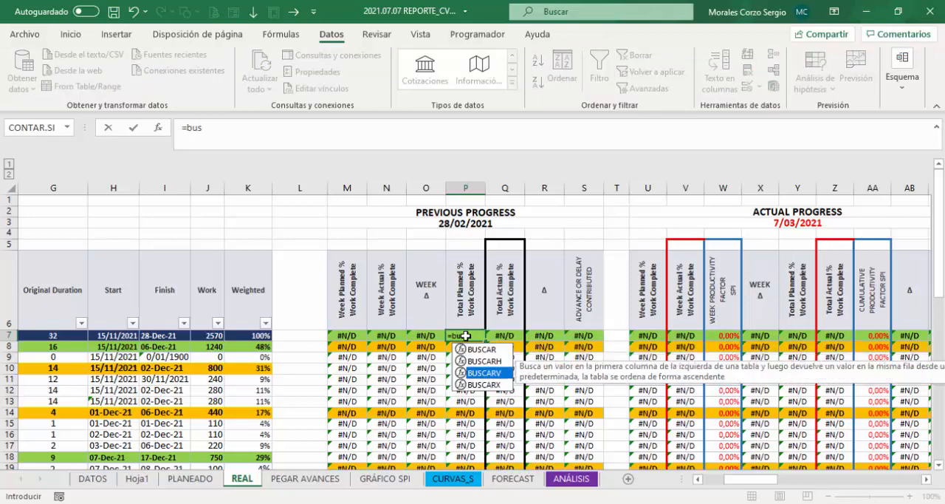
{"action": "key", "text": "Tab"}
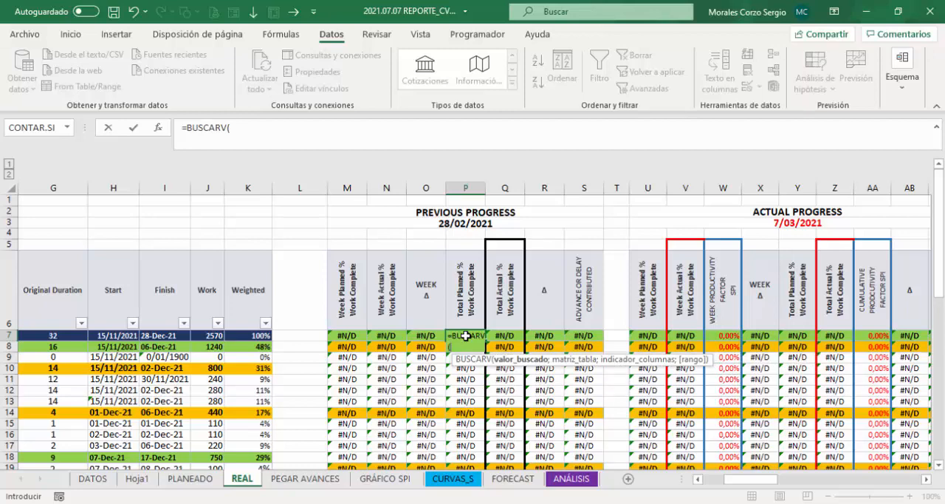
{"action": "left_click", "coordinate": [109, 335]}
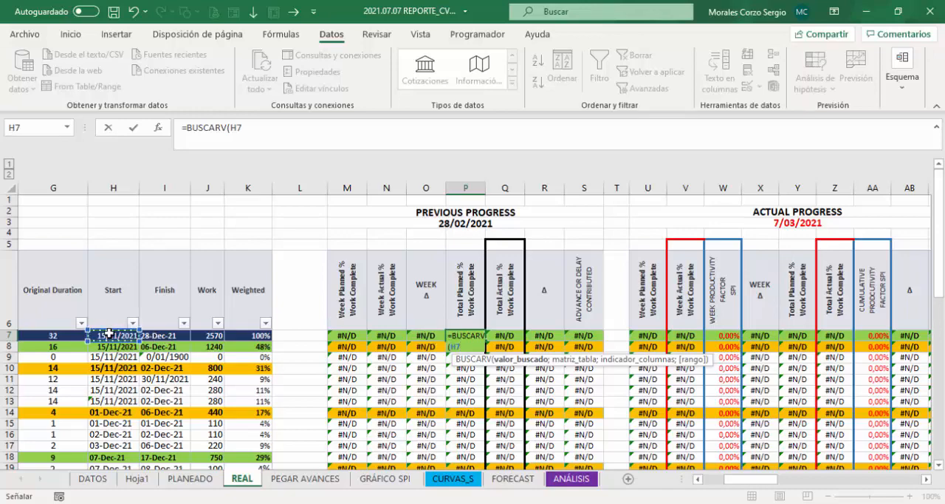
{"action": "key", "text": "Left"}
{"action": "key", "text": "Left"}
{"action": "key", "text": "Left"}
{"action": "key", "text": "Left"}
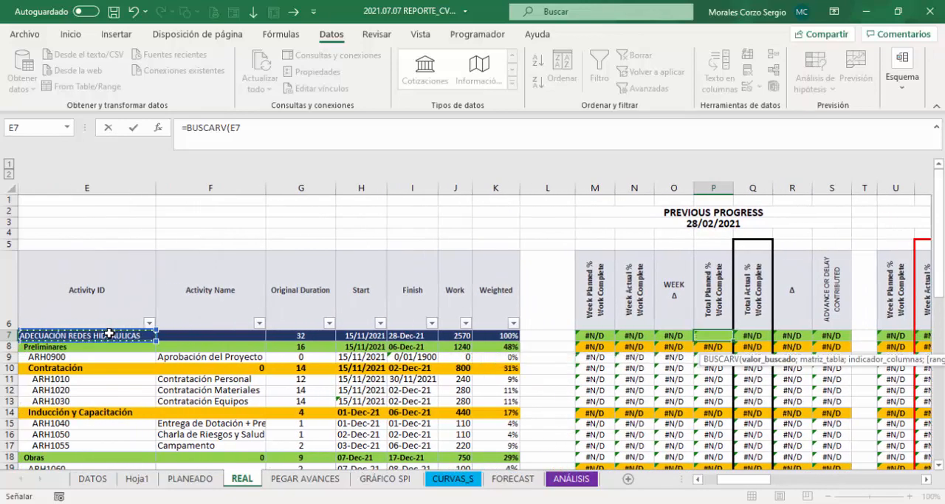
{"action": "key", "text": "Right"}
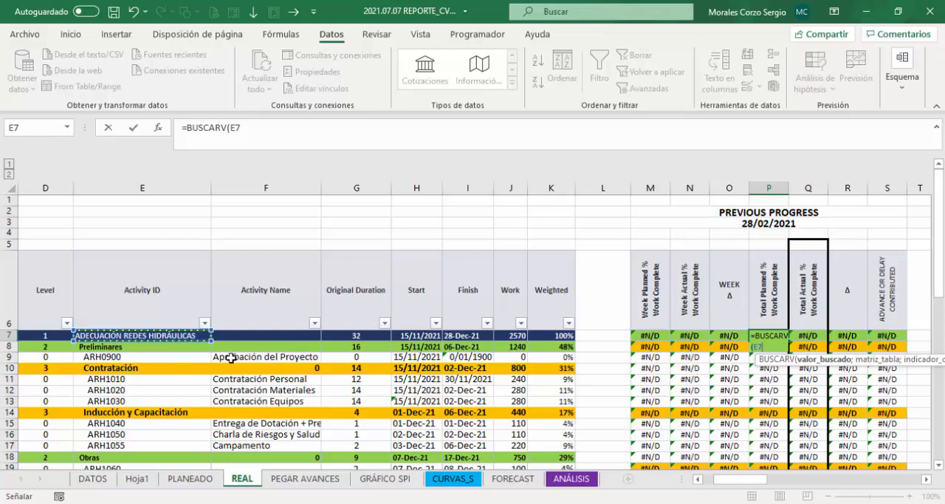
Step: Lock the column of BUSCARV's lookup value as $E7 and proceed to the table argument
{"action": "left_click", "coordinate": [229, 128]}
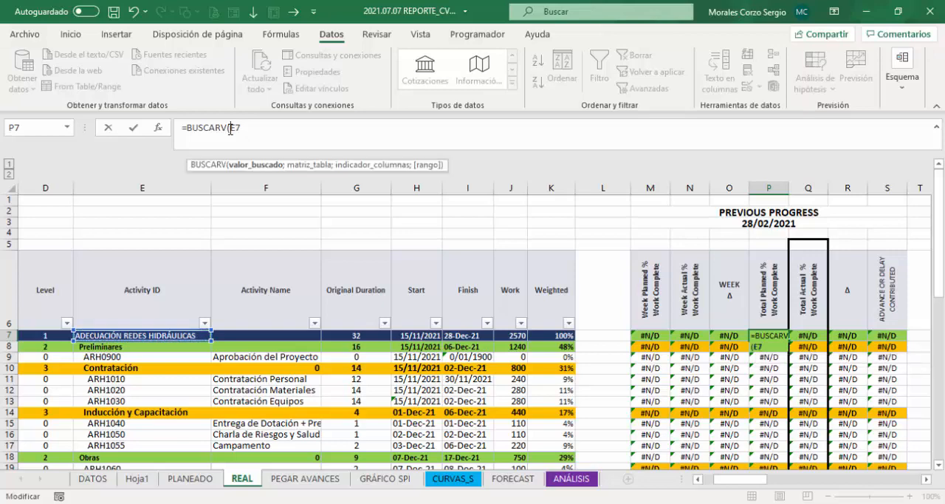
{"action": "type", "text": "$"}
{"action": "left_click", "coordinate": [253, 129]}
{"action": "type", "text": ";"}
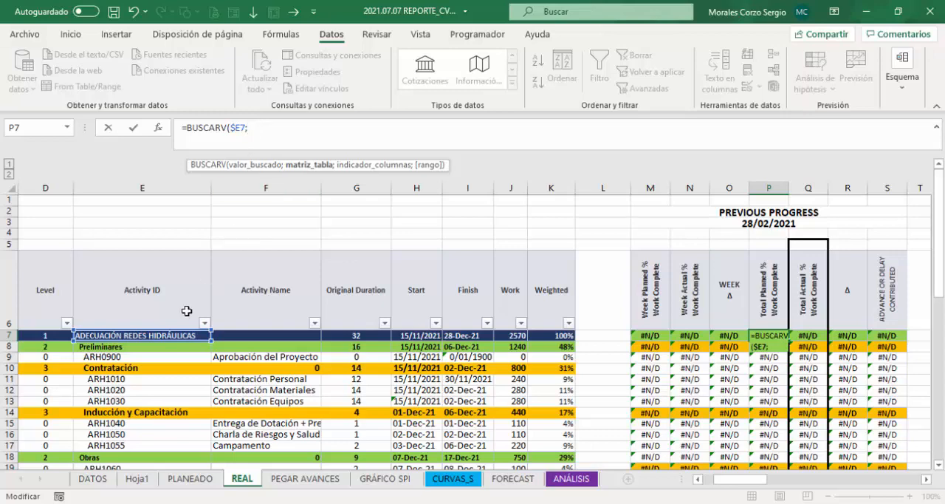
Step: Set BUSCARV's table argument to the absolute range PLANEADO!$C$6:$R$31
{"action": "left_click", "coordinate": [189, 478]}
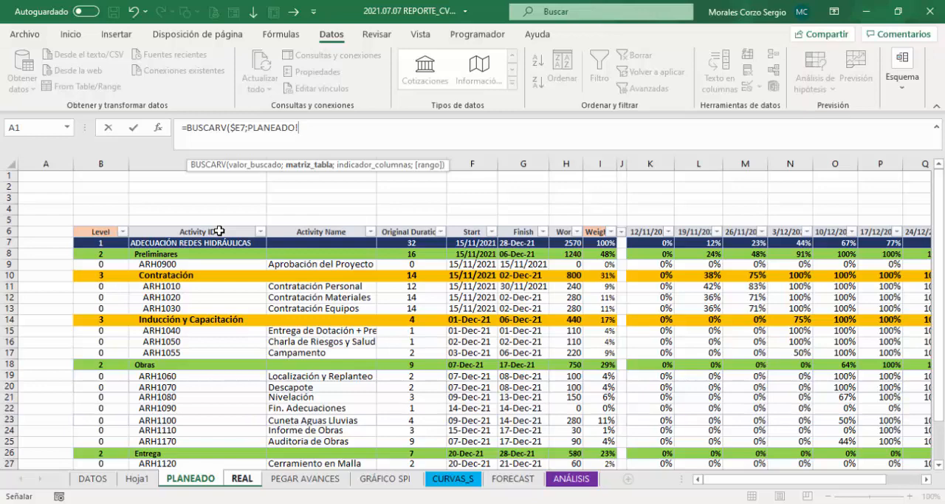
{"action": "left_click", "coordinate": [219, 231]}
{"action": "left_click_drag", "start_coordinate": [219, 231], "coordinate": [747, 408]}
{"action": "left_click_drag", "start_coordinate": [766, 484], "coordinate": [719, 484]}
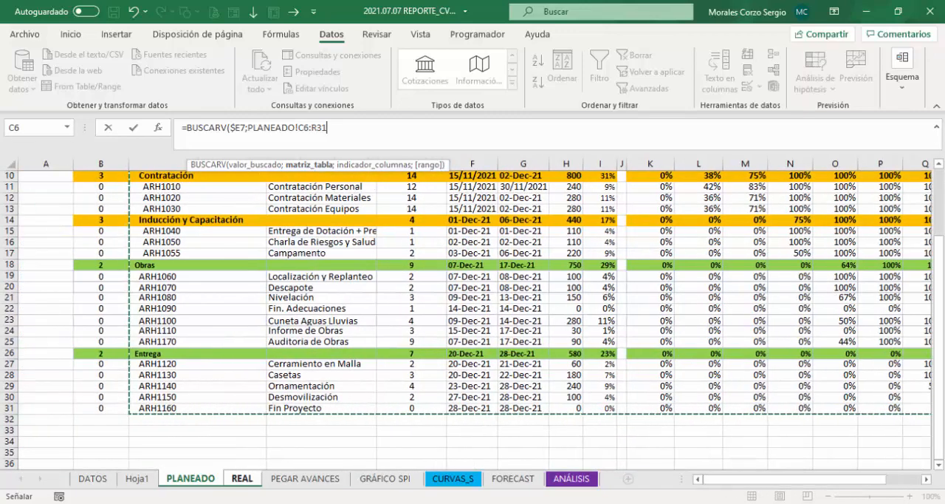
{"action": "left_click_drag", "start_coordinate": [939, 265], "coordinate": [939, 247]}
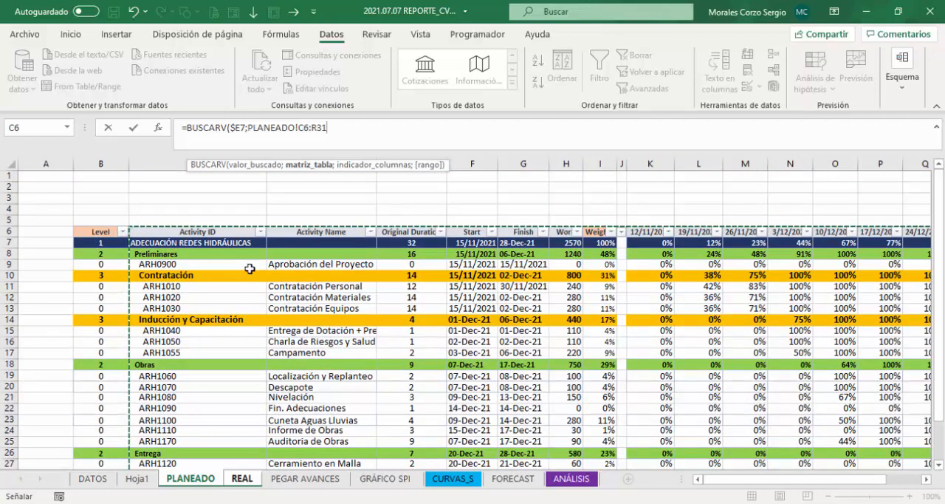
{"action": "key", "text": "F4"}
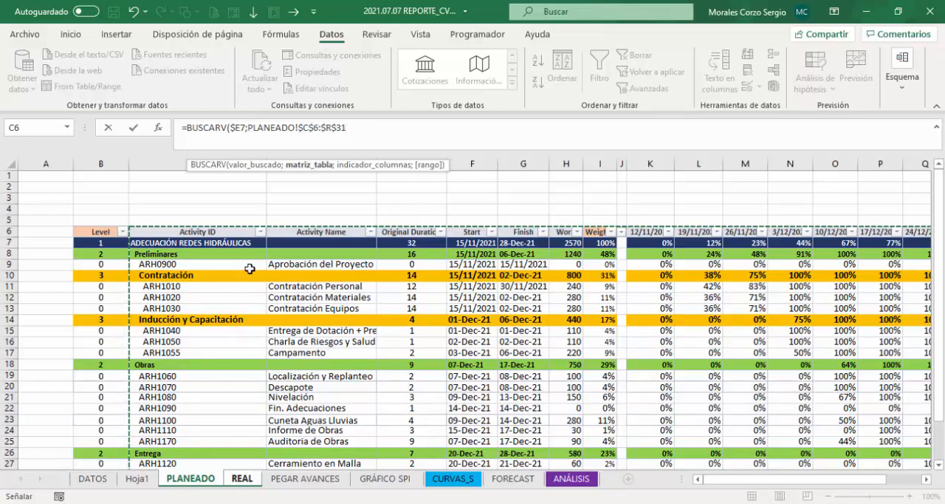
{"action": "type", "text": ";"}
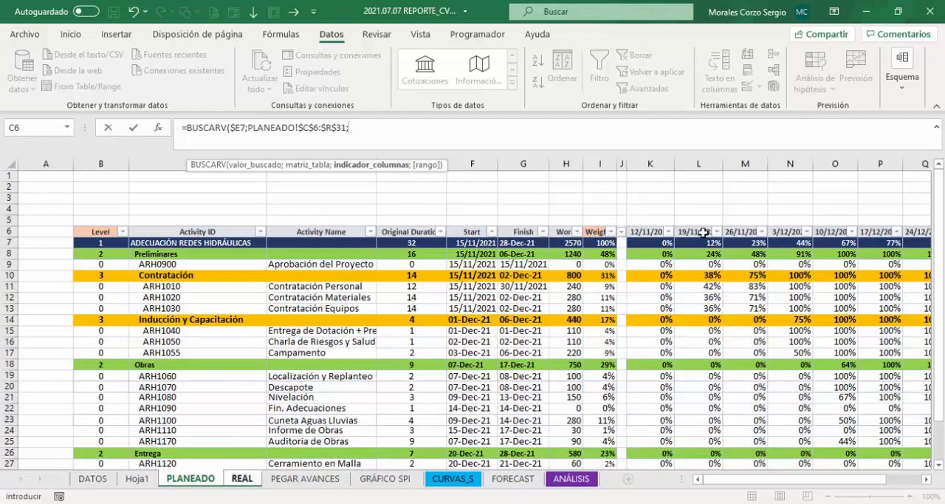
{"action": "type", "text": "10"}
{"action": "key", "text": "BackSpace"}
{"action": "key", "text": "BackSpace"}
Step: Nest a COINCIDIR function as the column index, with the report date cell REAL!U3 as its lookup value
{"action": "type", "text": "coin"}
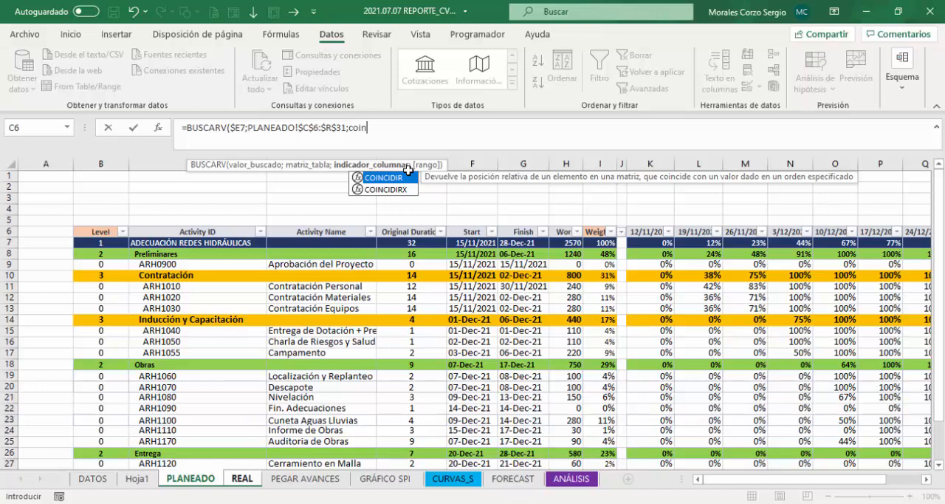
{"action": "key", "text": "Tab"}
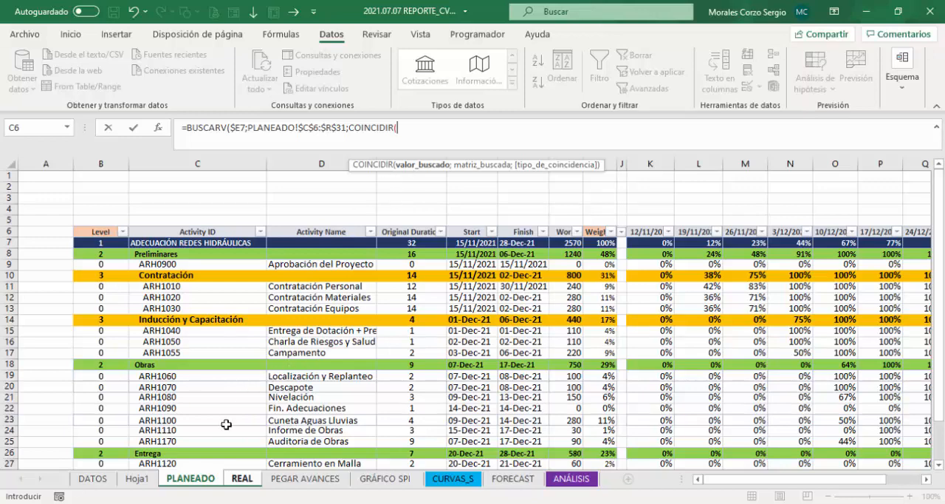
{"action": "left_click", "coordinate": [237, 478]}
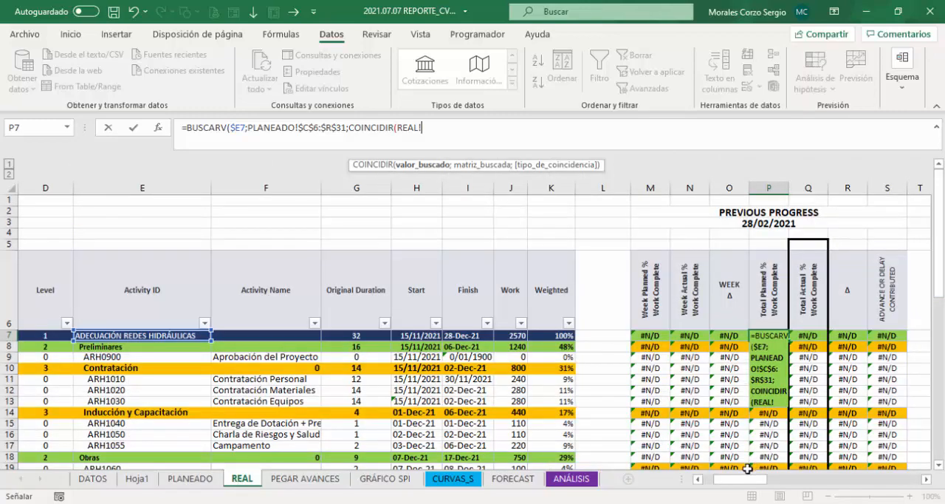
{"action": "left_click_drag", "start_coordinate": [744, 478], "coordinate": [766, 485]}
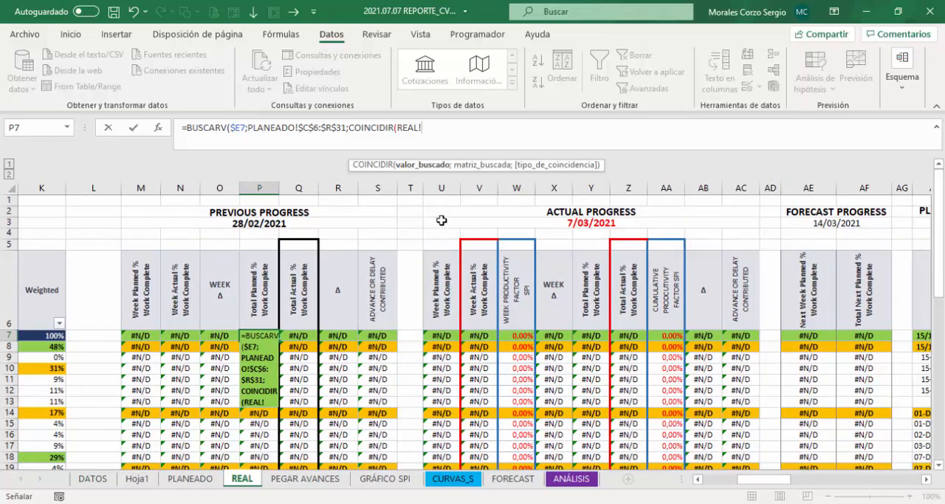
{"action": "key", "text": "BackSpace"}
{"action": "key", "text": "BackSpace"}
{"action": "key", "text": "BackSpace"}
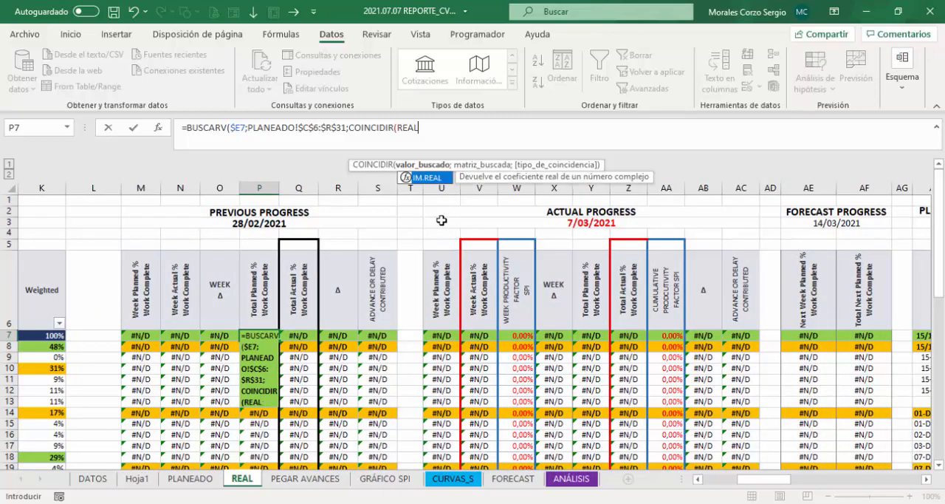
{"action": "key", "text": "BackSpace"}
{"action": "key", "text": "BackSpace"}
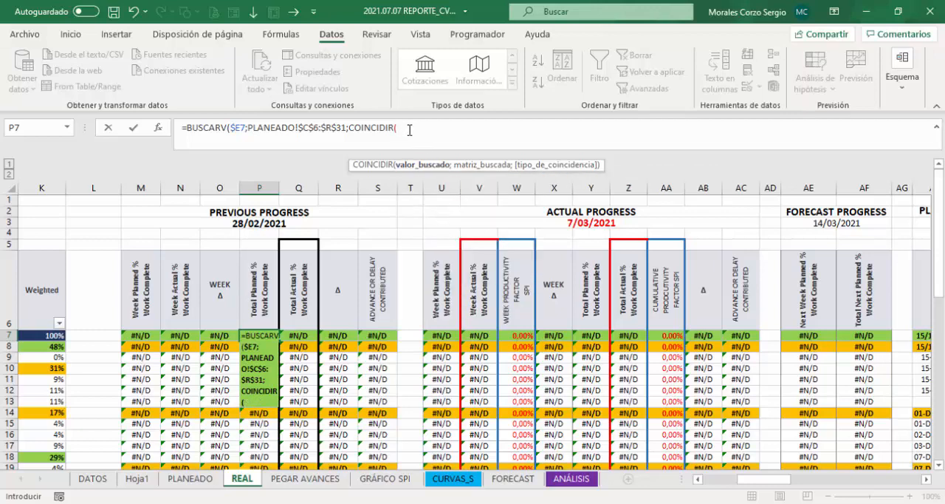
{"action": "left_click", "coordinate": [442, 222]}
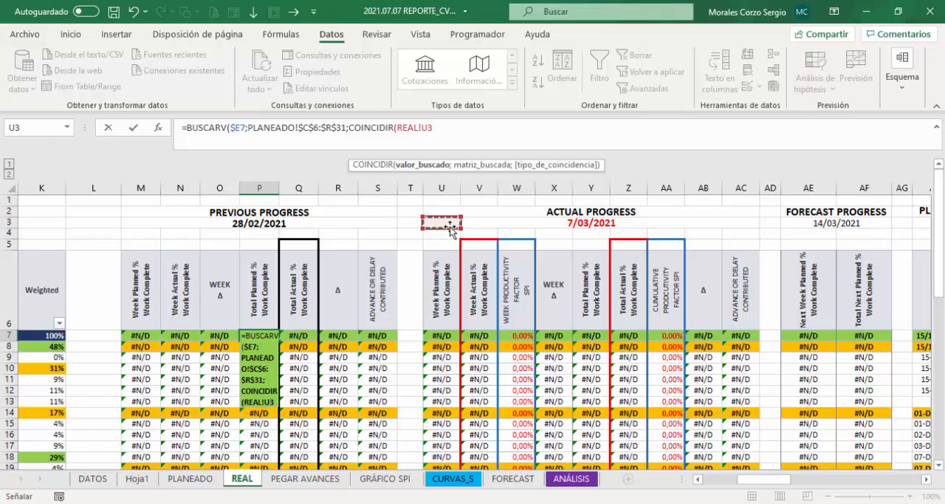
{"action": "type", "text": ";"}
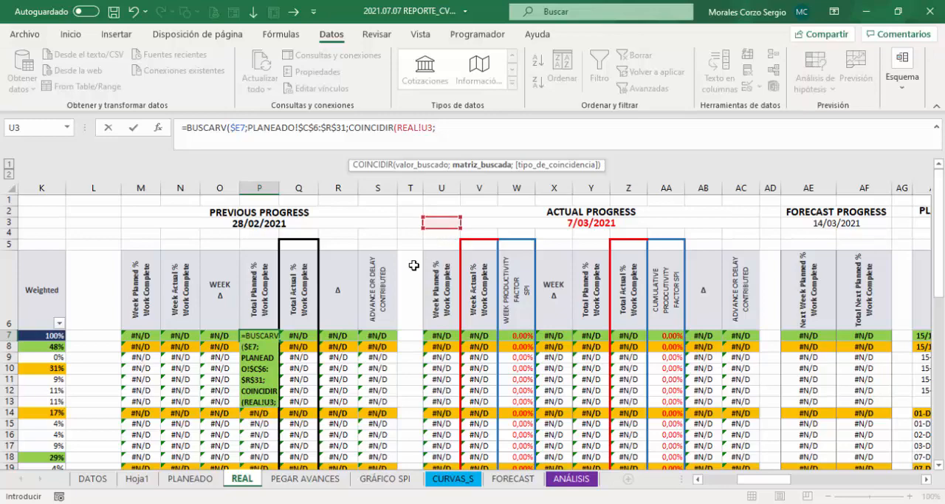
Step: Set COINCIDIR's search range to PLANEADO!$C$6:$R$6 and make its report date reference absolute as REAL!$U$3
{"action": "left_click", "coordinate": [190, 482]}
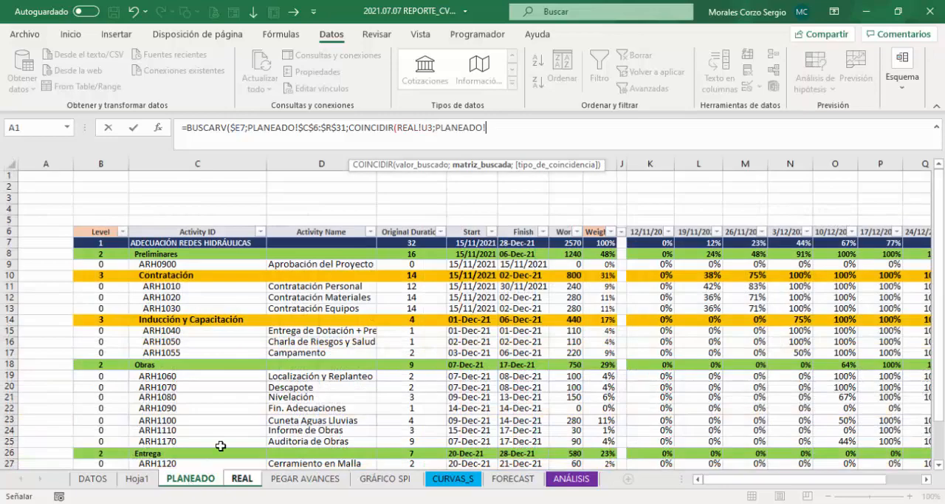
{"action": "left_click", "coordinate": [221, 232]}
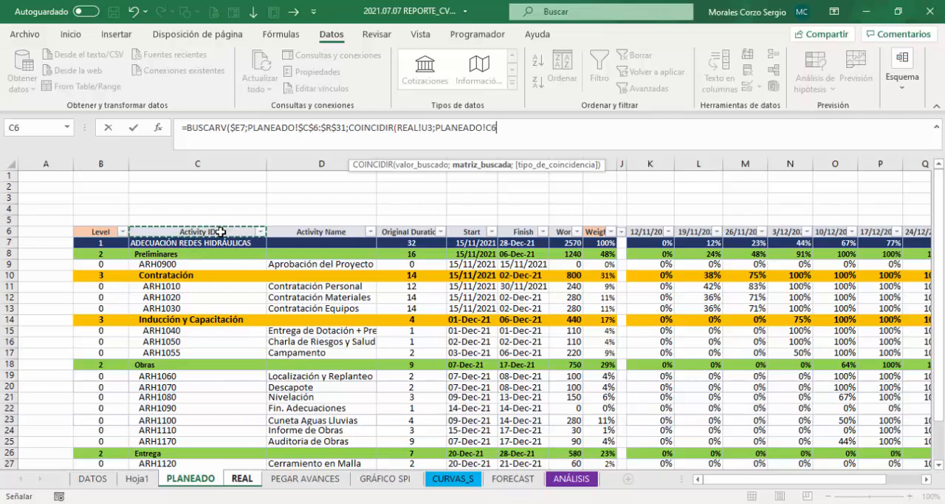
{"action": "left_click_drag", "start_coordinate": [220, 231], "coordinate": [888, 235]}
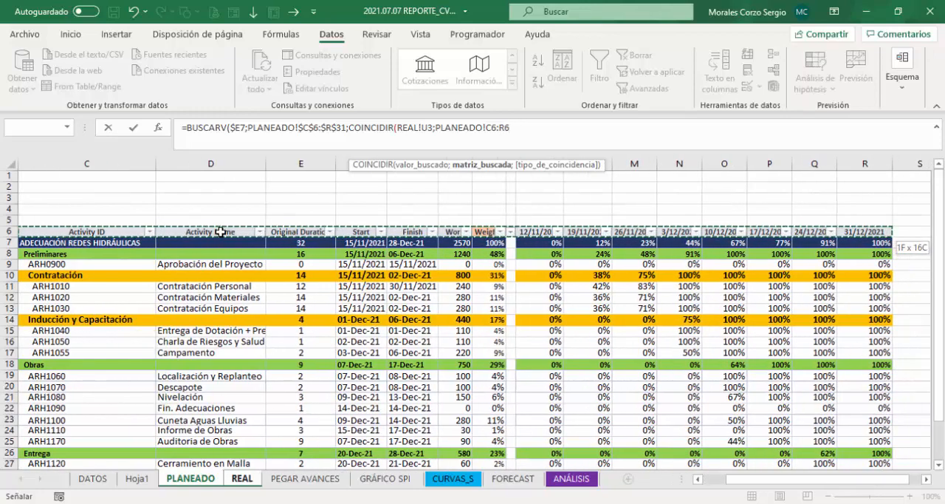
{"action": "key", "text": "F4"}
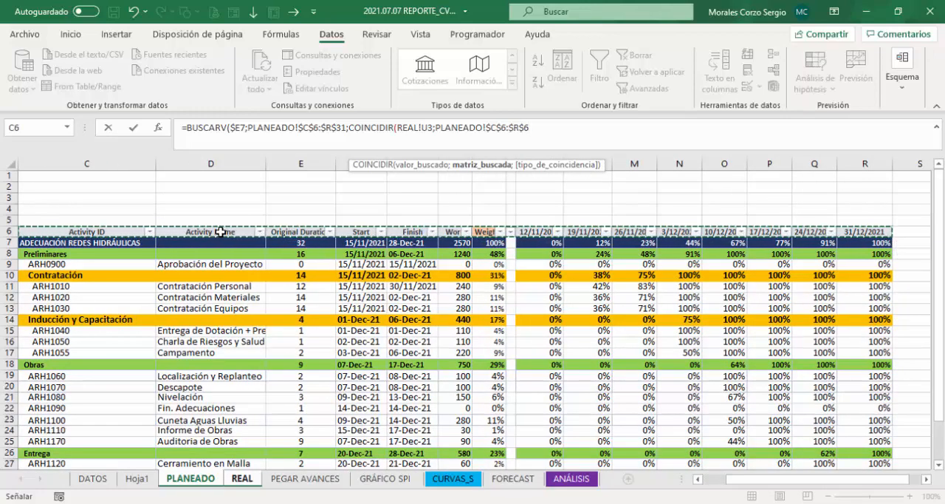
{"action": "left_click", "coordinate": [429, 129]}
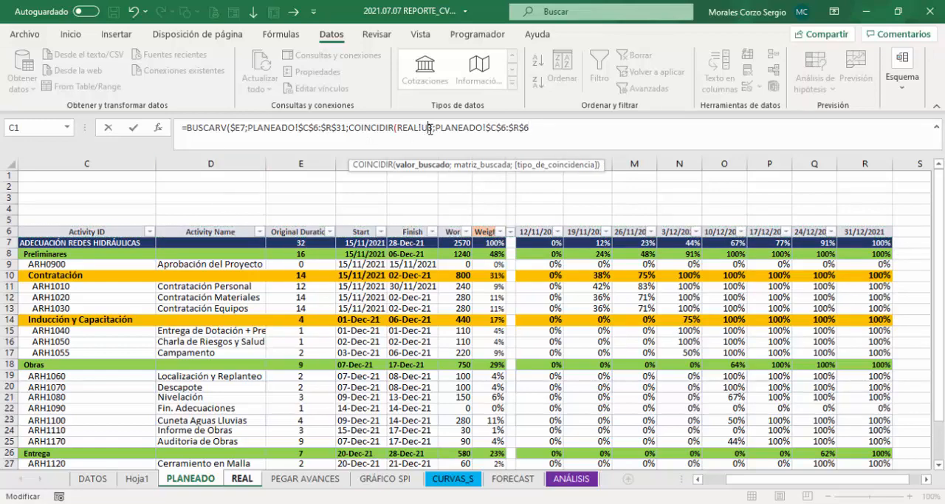
{"action": "key", "text": "F4"}
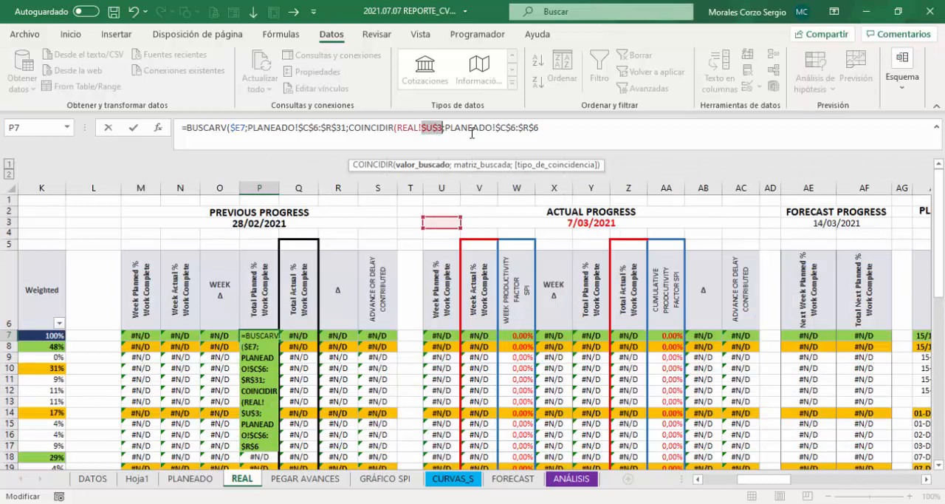
Step: Finish the formula's arguments with match type 0 for COINCIDIR, minus 1 on its result, and 0 as BUSCARV's range argument
{"action": "left_click", "coordinate": [554, 128]}
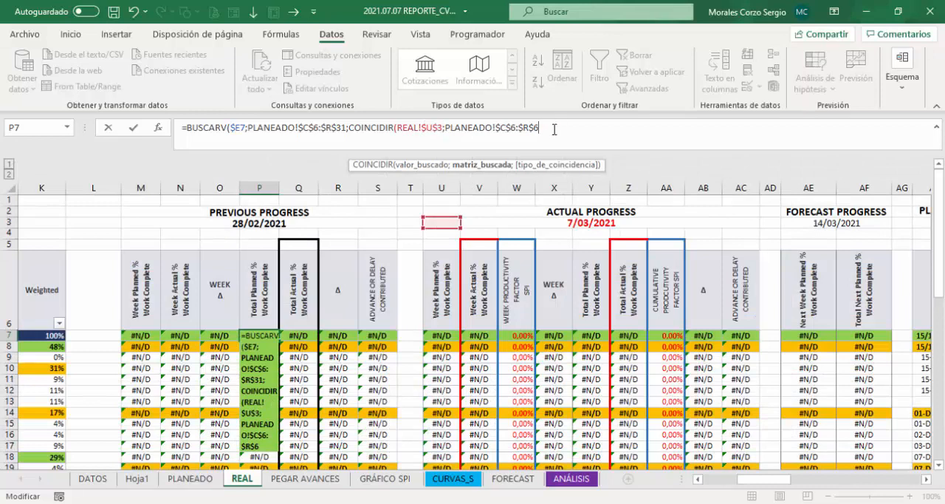
{"action": "type", "text": ";"}
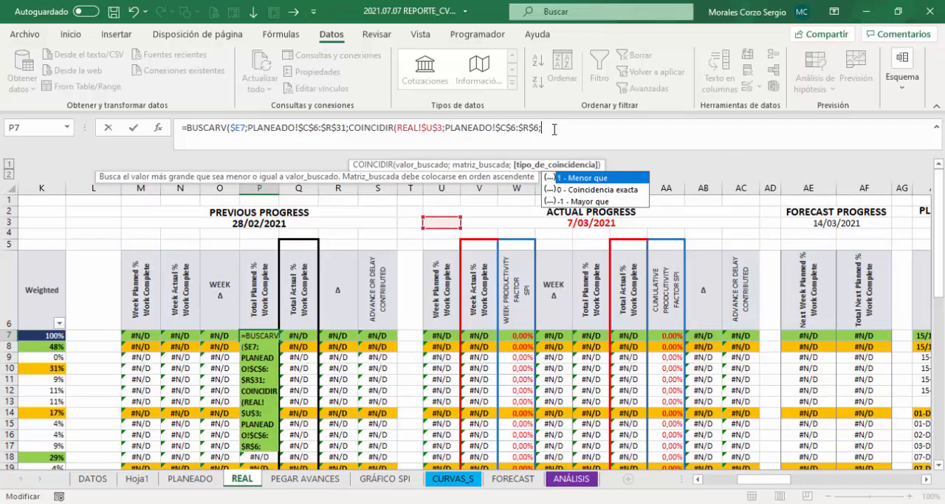
{"action": "type", "text": "0)-1"}
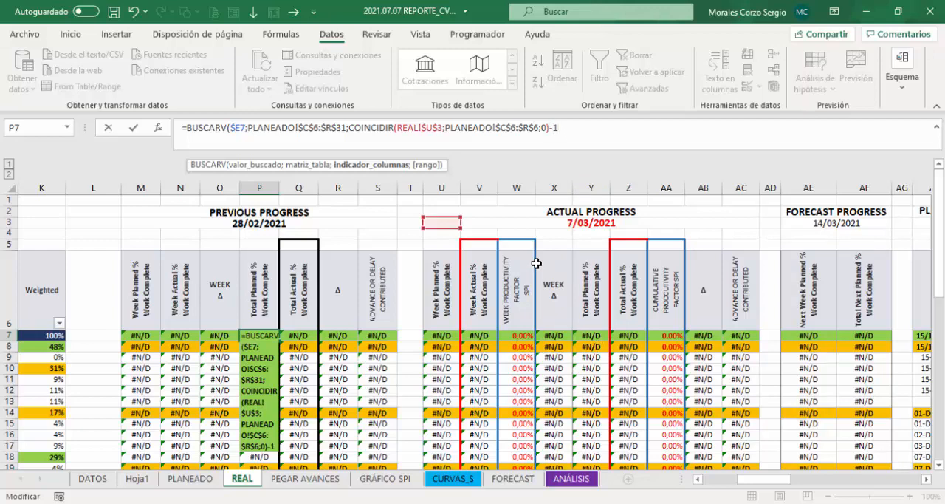
{"action": "type", "text": ";"}
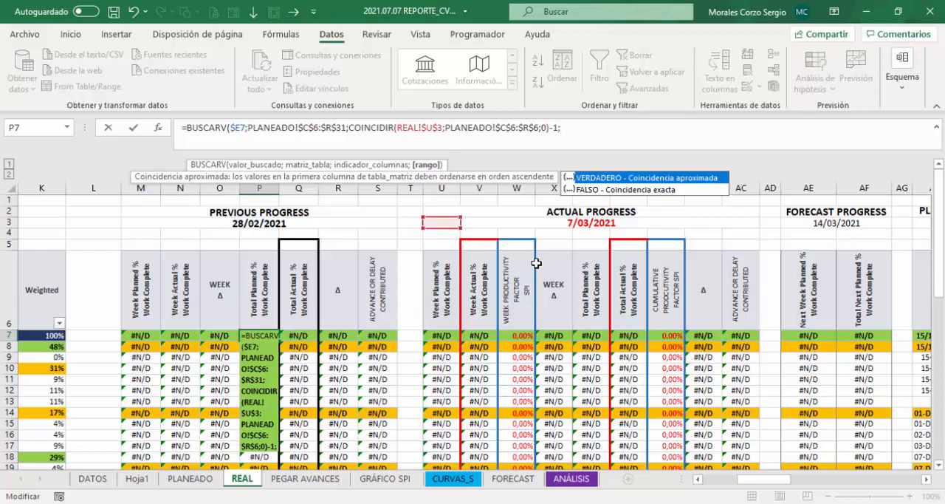
{"action": "type", "text": "0"}
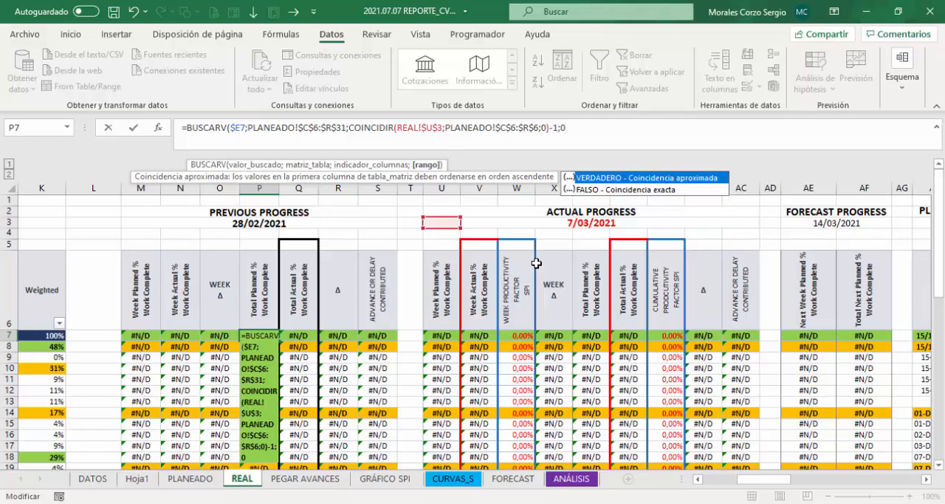
{"action": "type", "text": ")"}
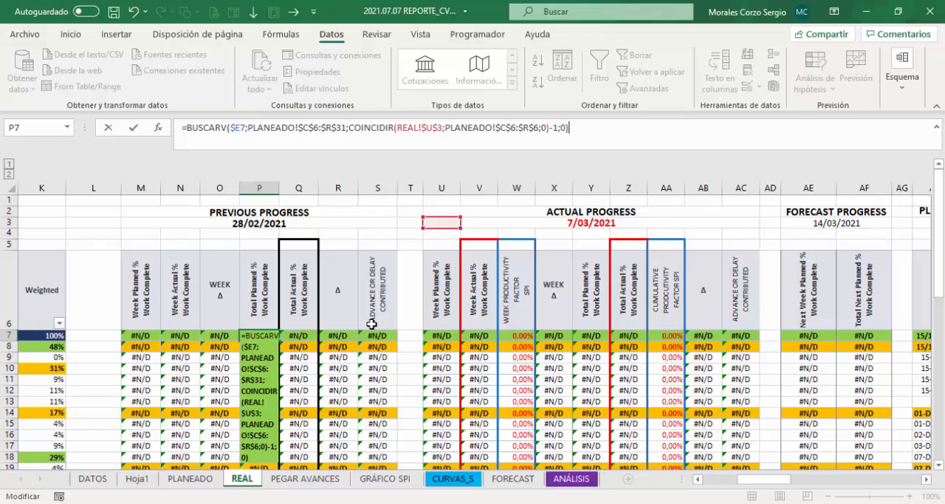
Step: Complete the P7 formula and fill it down through P34 without copying the formatting
{"action": "key", "text": "Return"}
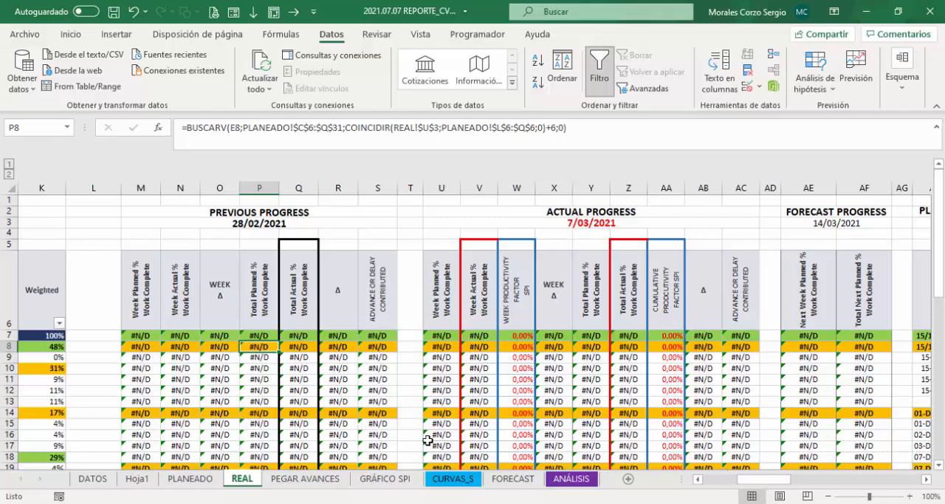
{"action": "left_click", "coordinate": [260, 336]}
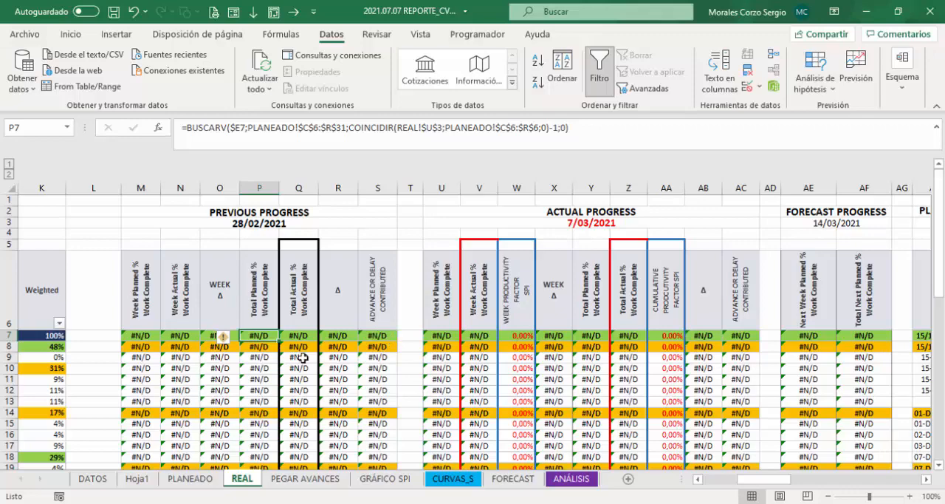
{"action": "left_click_drag", "start_coordinate": [279, 341], "coordinate": [270, 449]}
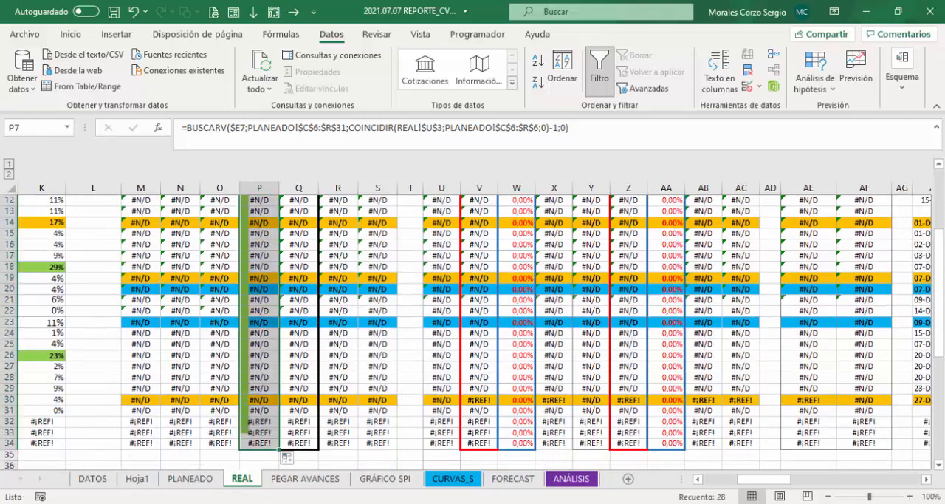
{"action": "left_click_drag", "start_coordinate": [938, 311], "coordinate": [939, 319]}
{"action": "left_click", "coordinate": [287, 460]}
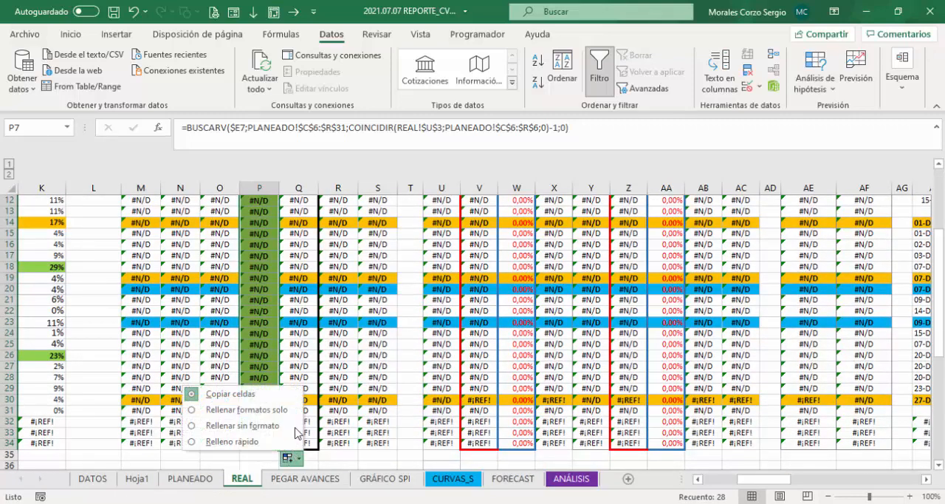
{"action": "left_click", "coordinate": [246, 432]}
{"action": "scroll", "coordinate": [246, 432], "scroll_direction": "up", "scroll_amount": 2}
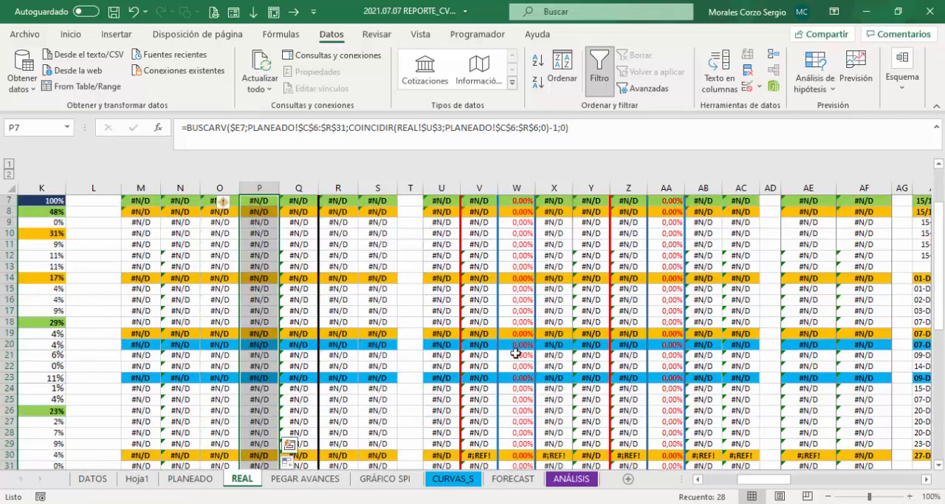
Step: Choose 26/11/2021 as the report date in REAL!U3 and check the previous total planned progress in P7
{"action": "left_click_drag", "start_coordinate": [938, 308], "coordinate": [943, 245]}
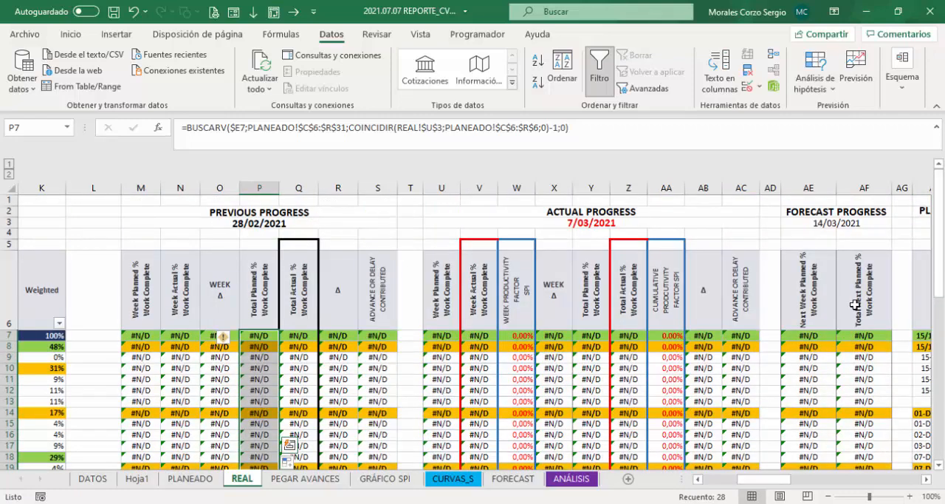
{"action": "left_click", "coordinate": [446, 223]}
{"action": "left_click", "coordinate": [466, 222]}
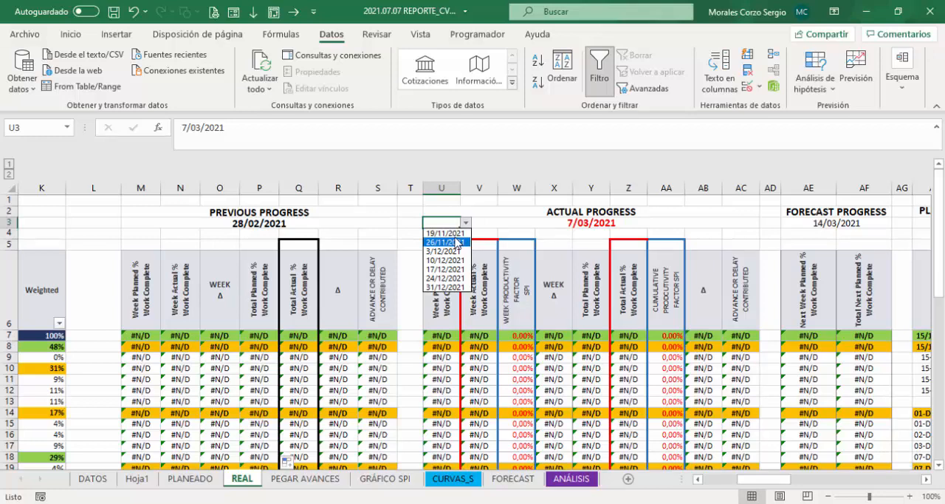
{"action": "left_click", "coordinate": [442, 241]}
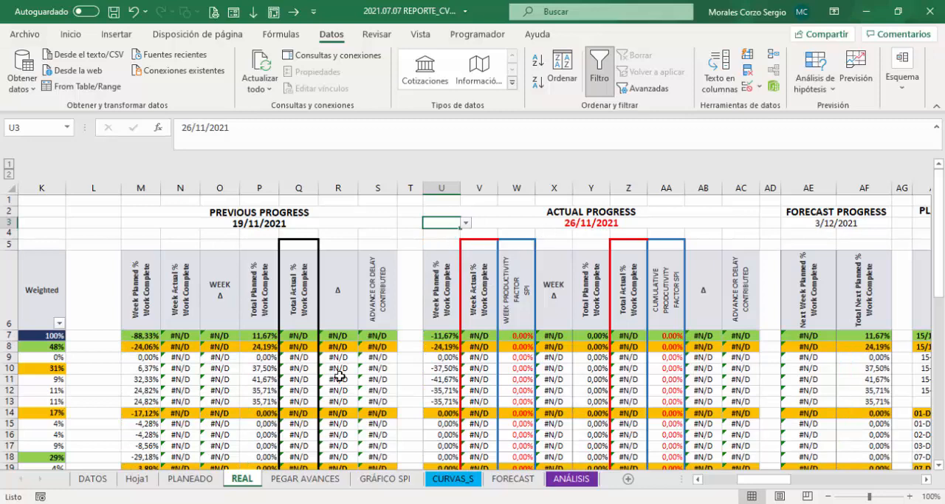
{"action": "left_click", "coordinate": [259, 336]}
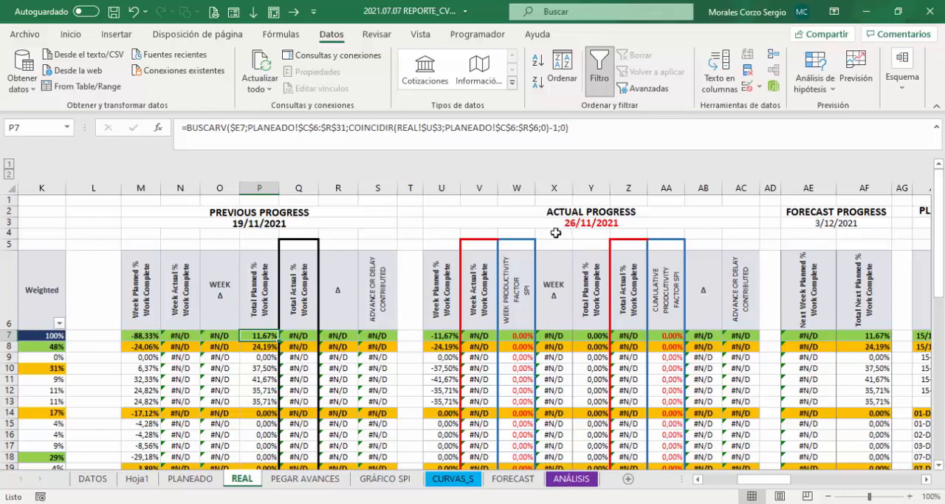
Step: Show the PLANEADO weekly planned percentages in K7:R31 with two decimal places
{"action": "left_click", "coordinate": [190, 479]}
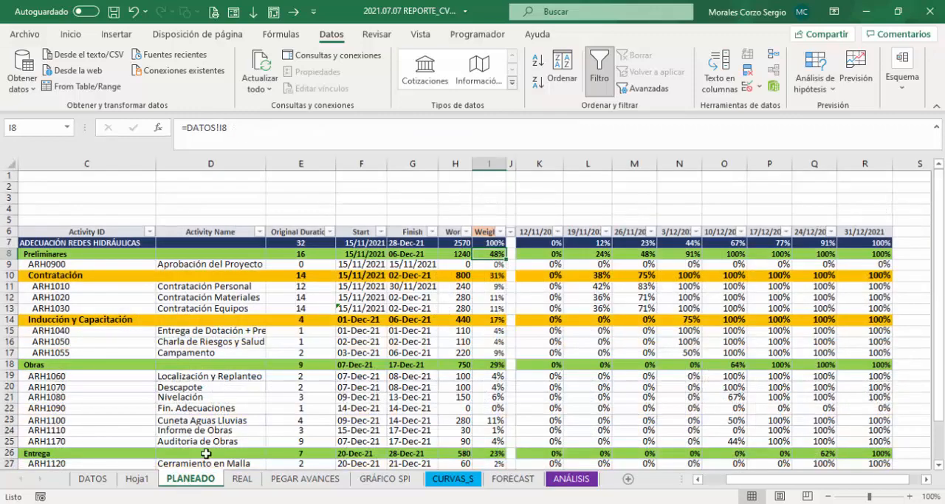
{"action": "left_click", "coordinate": [640, 243]}
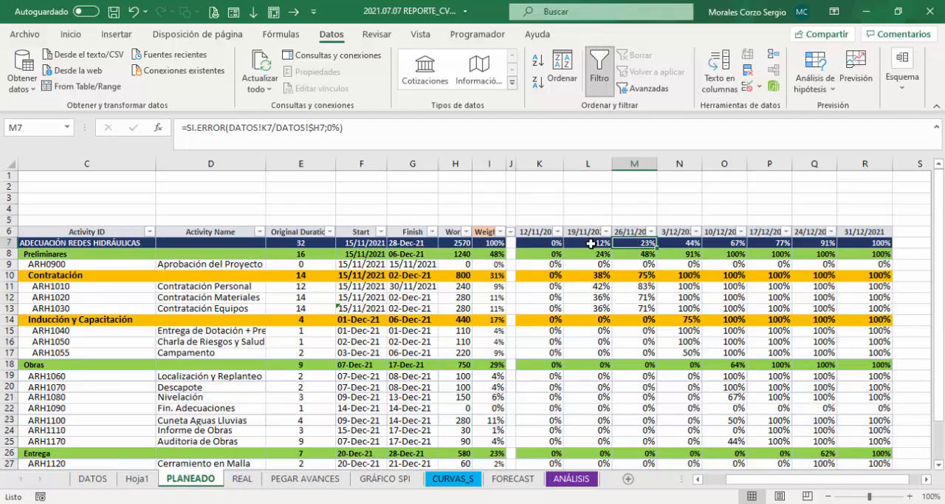
{"action": "left_click_drag", "start_coordinate": [555, 243], "coordinate": [861, 463]}
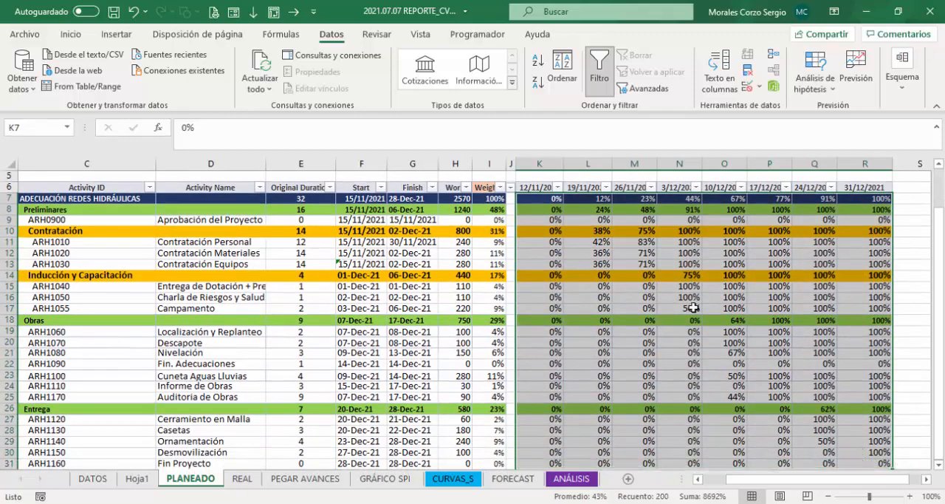
{"action": "left_click", "coordinate": [71, 34]}
{"action": "left_click", "coordinate": [432, 83]}
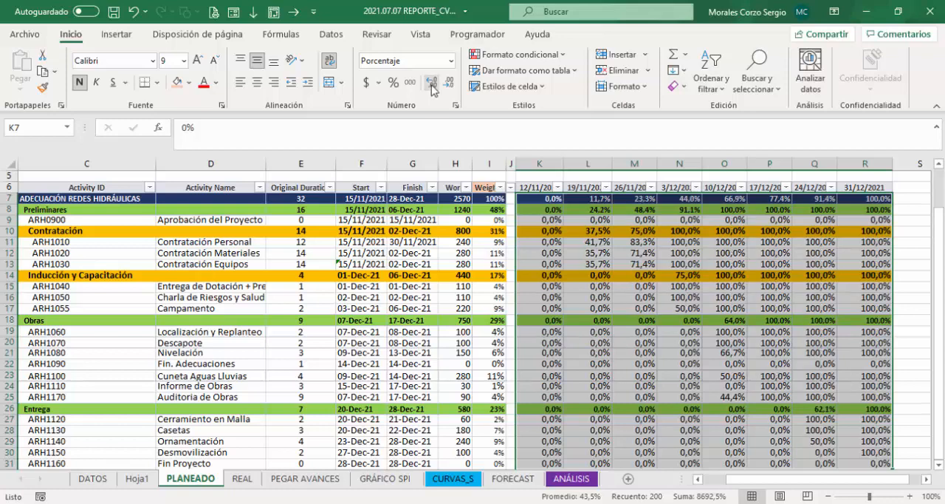
{"action": "left_click", "coordinate": [431, 84]}
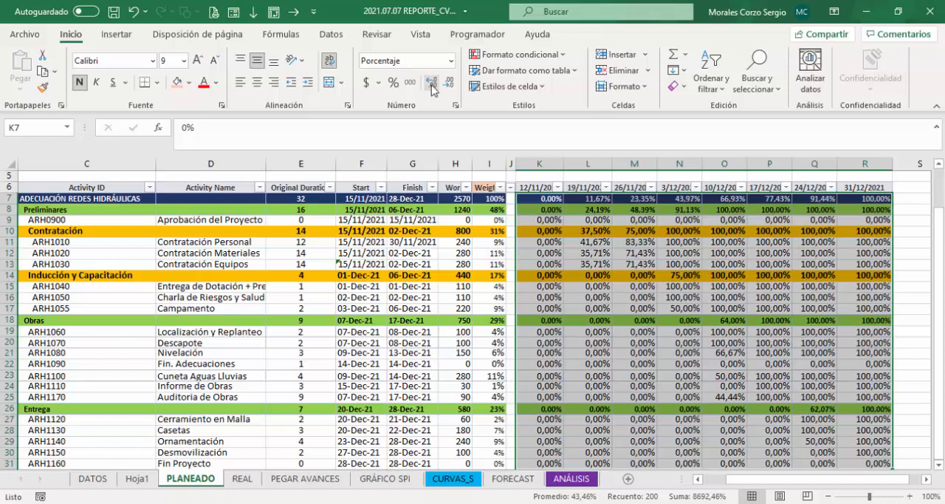
Step: Compare the overall project's planned progress on PLANEADO for 26/11/2021 and the preceding week, 19/11/2021
{"action": "left_click", "coordinate": [641, 200]}
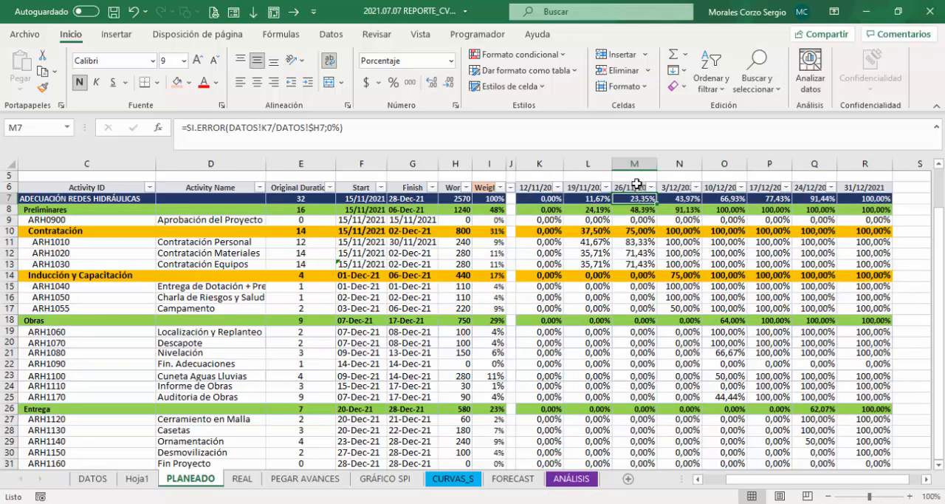
{"action": "left_click", "coordinate": [634, 162]}
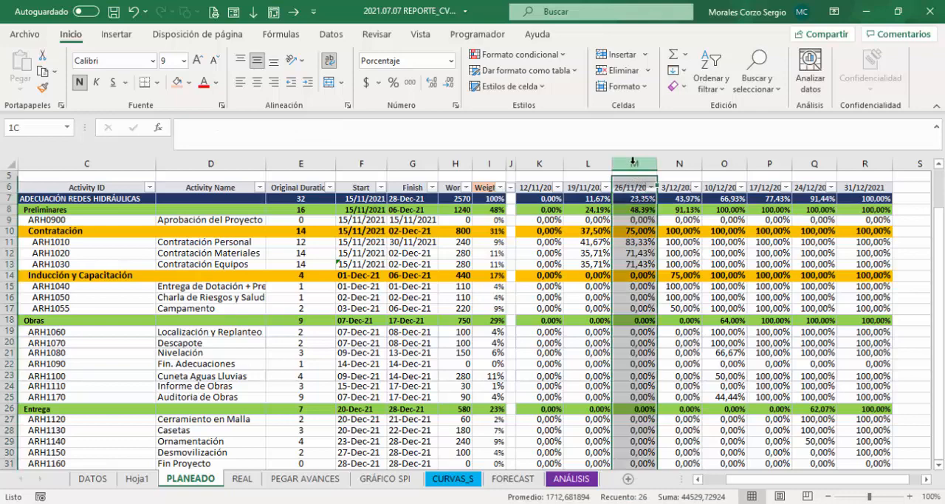
{"action": "left_click", "coordinate": [630, 199]}
{"action": "left_click", "coordinate": [578, 197]}
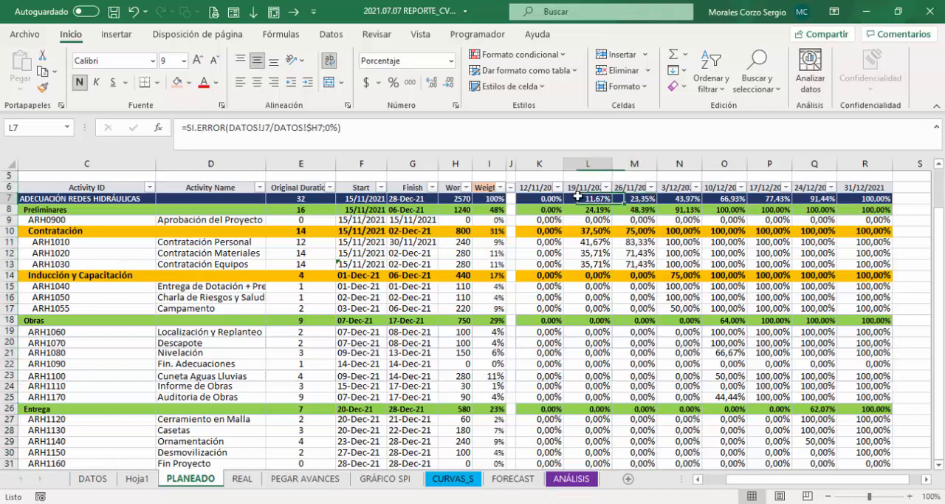
Step: Start a new Week Planned formula in REAL!M7 with the total planned progress cell P7 as its first term
{"action": "left_click", "coordinate": [242, 478]}
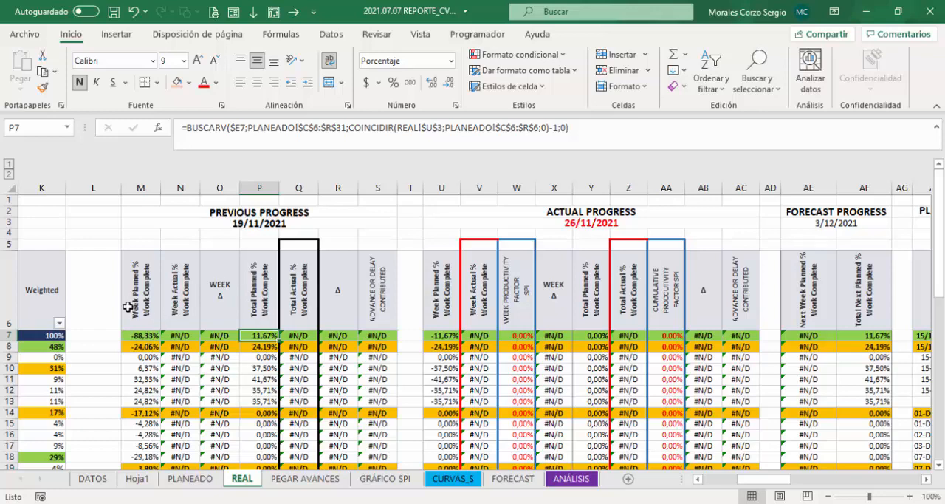
{"action": "left_click", "coordinate": [137, 336]}
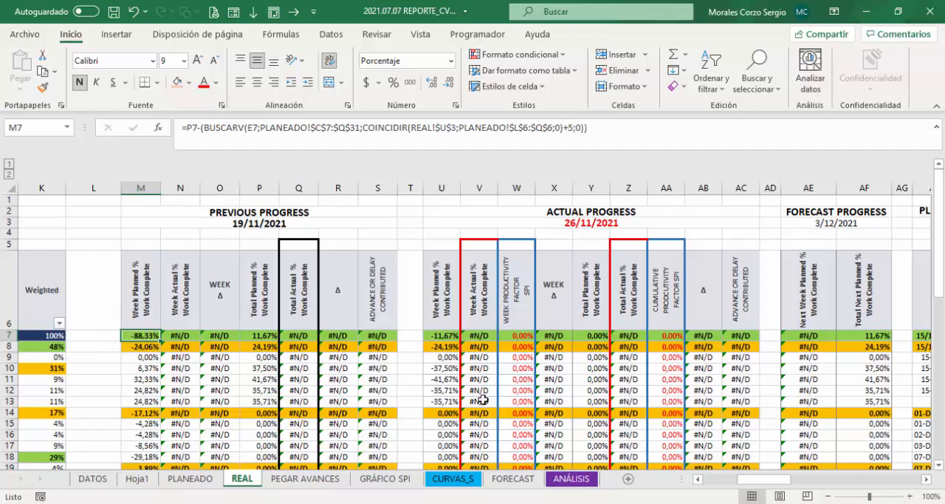
{"action": "left_click_drag", "start_coordinate": [759, 481], "coordinate": [750, 482]}
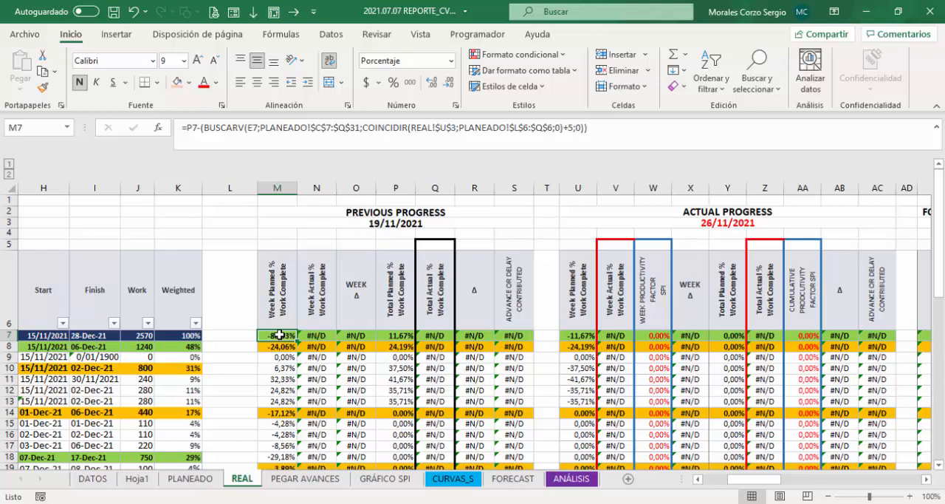
{"action": "type", "text": "="}
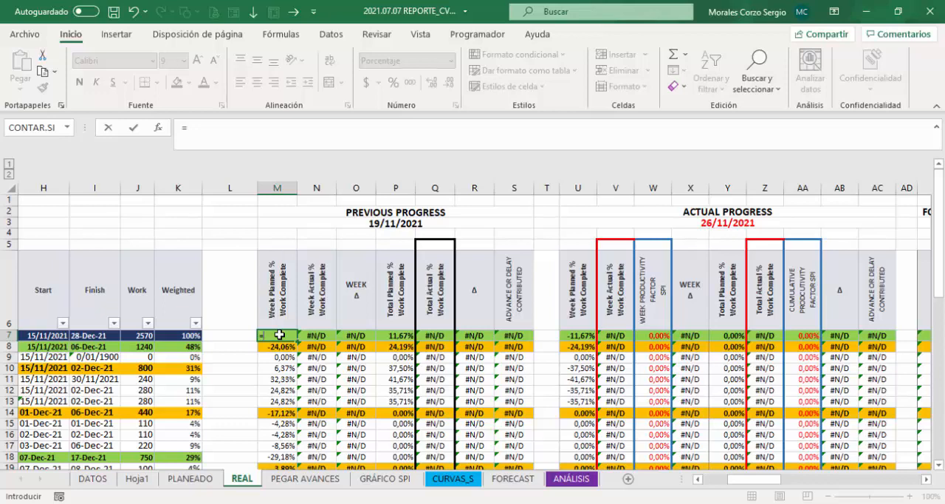
{"action": "type", "text": "p"}
{"action": "key", "text": "Escape"}
{"action": "left_click", "coordinate": [399, 336]}
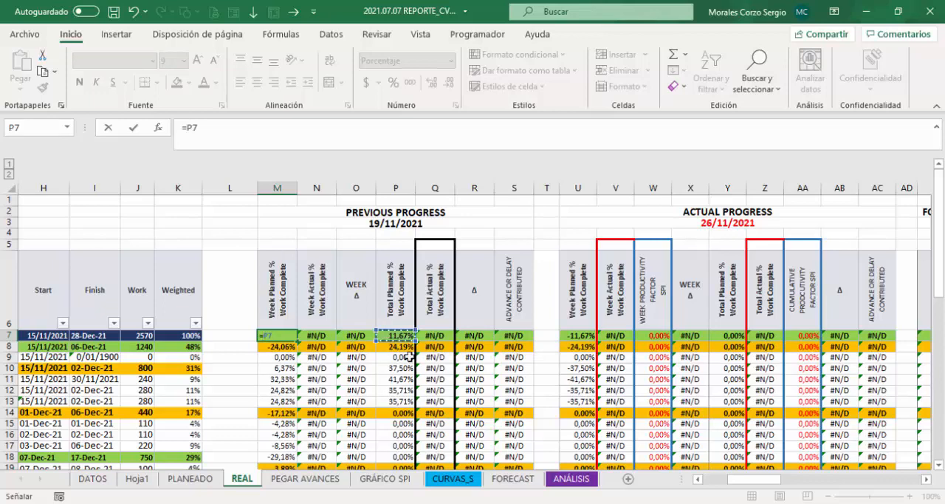
Step: Subtract a parenthesised BUSCARV function from P7 in the M7 formula
{"action": "type", "text": "-(bus"}
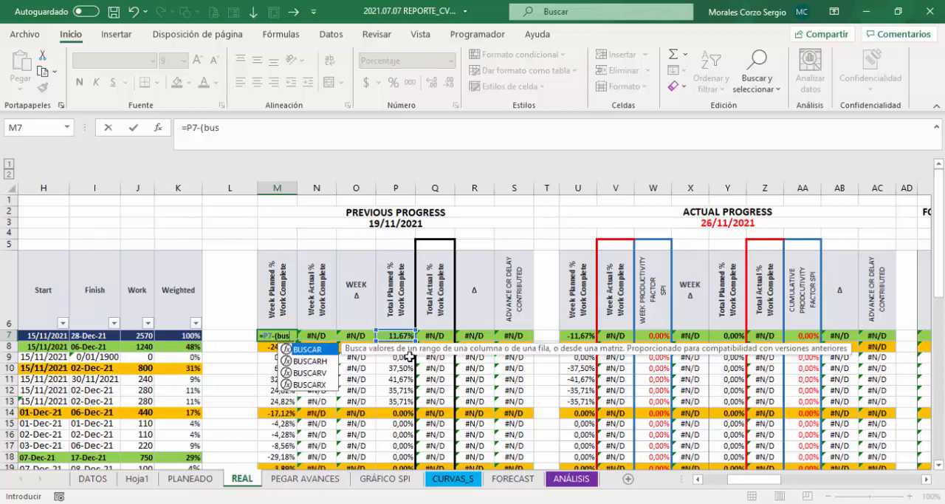
{"action": "key", "text": "Down"}
{"action": "key", "text": "Down"}
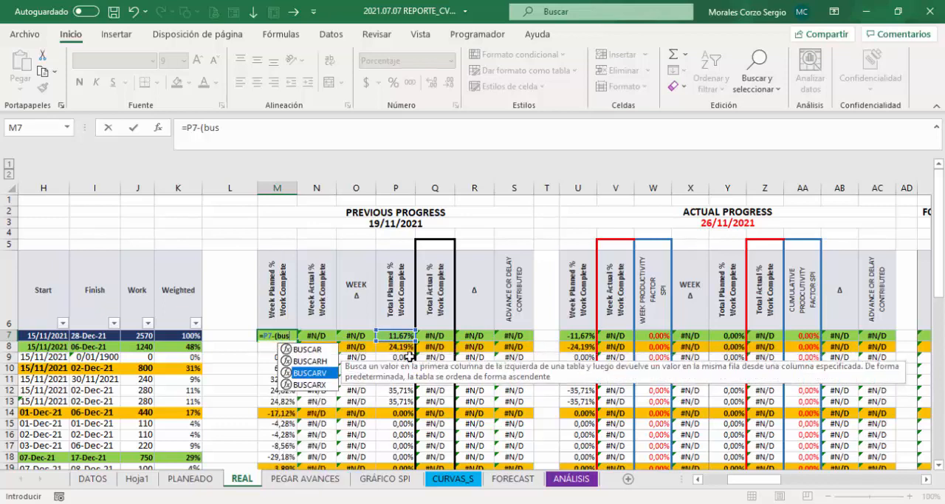
{"action": "key", "text": "Tab"}
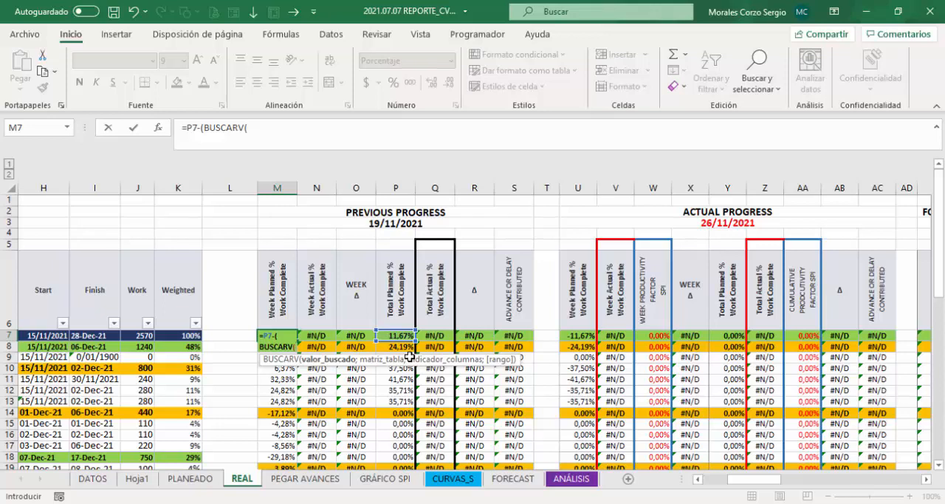
Step: Set BUSCARV's lookup value to the row's Activity ID as $E7, with the column fixed, followed by an argument separator
{"action": "key", "text": "Left"}
{"action": "key", "text": "Left"}
{"action": "key", "text": "Left"}
{"action": "key", "text": "Left"}
{"action": "key", "text": "Left"}
{"action": "key", "text": "Left"}
{"action": "key", "text": "Left"}
{"action": "key", "text": "Left"}
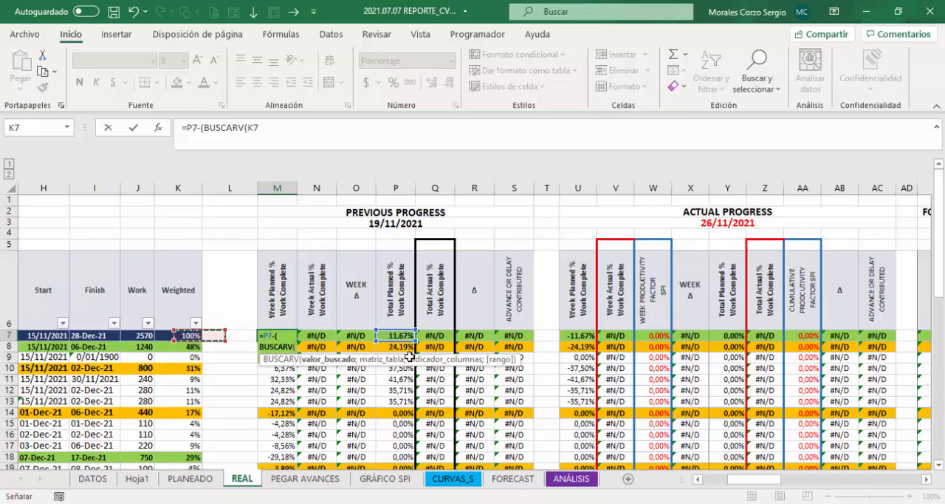
{"action": "key", "text": "Left"}
{"action": "key", "text": "Left"}
{"action": "key", "text": "Right"}
{"action": "key", "text": "Right"}
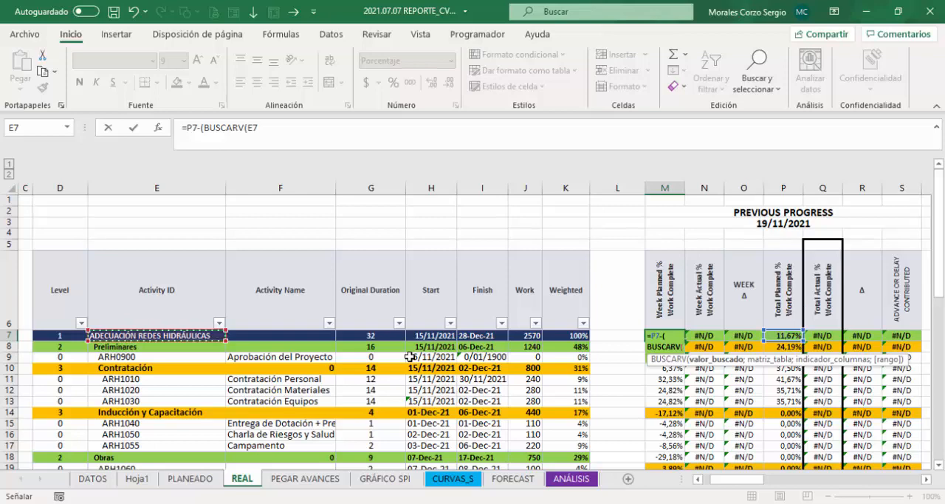
{"action": "type", "text": ";"}
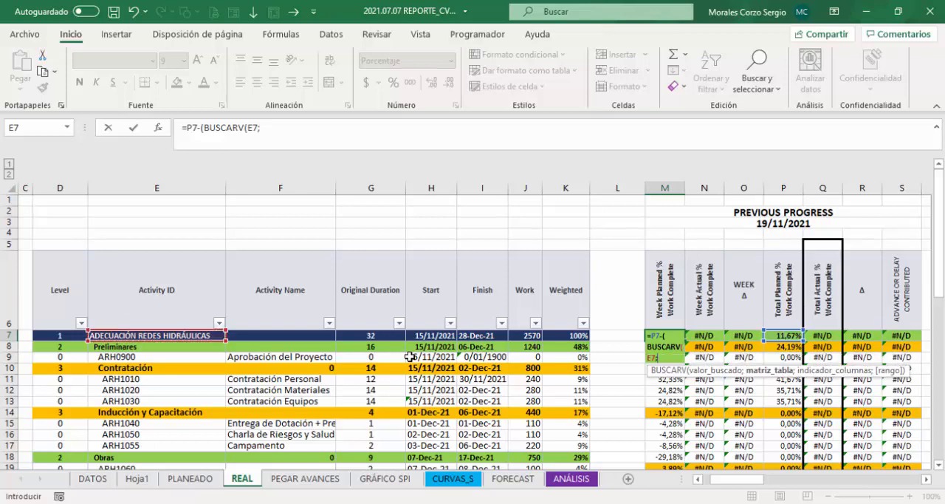
{"action": "left_click", "coordinate": [249, 128]}
{"action": "type", "text": "$"}
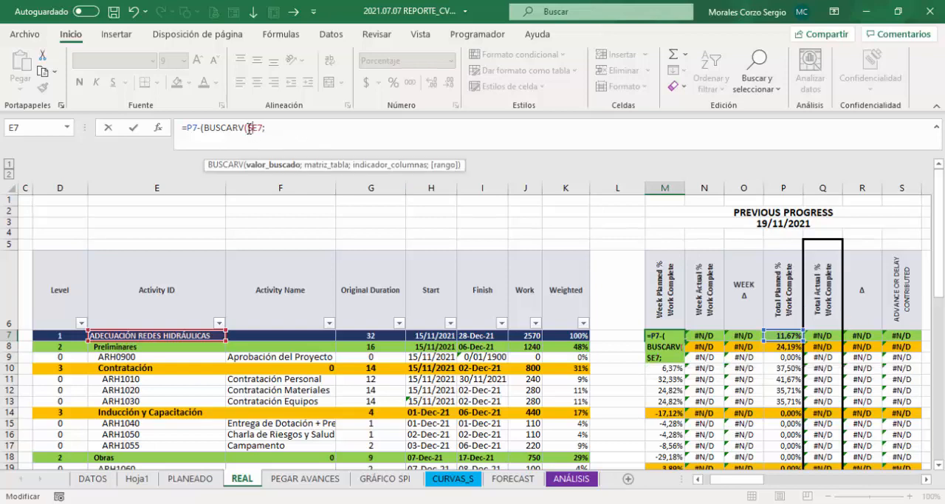
{"action": "left_click", "coordinate": [281, 128]}
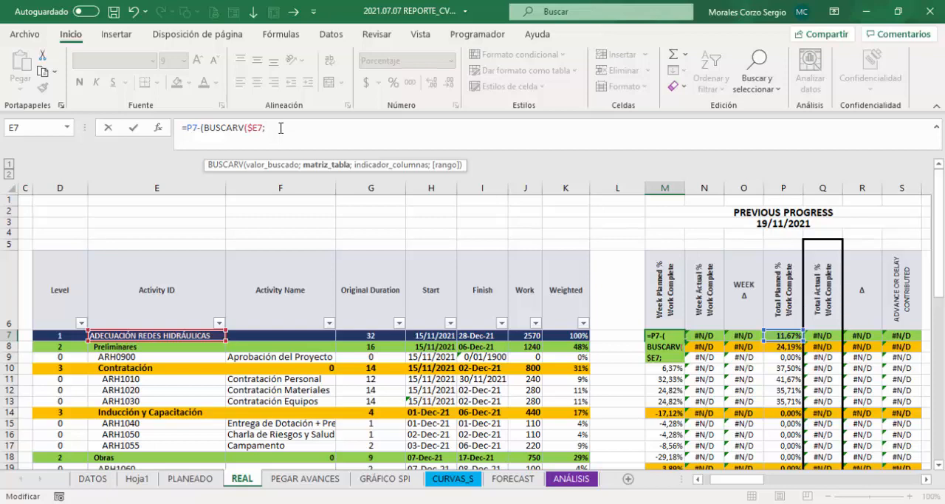
Step: Select PLANEADO!C6:R31, from the Activity ID header through the last week's column, as BUSCARV's table argument
{"action": "left_click", "coordinate": [190, 479]}
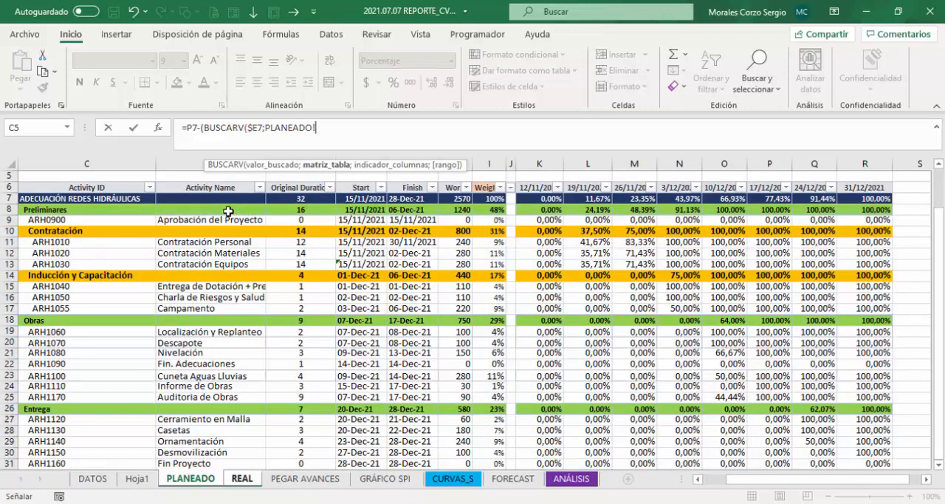
{"action": "left_click", "coordinate": [207, 189]}
{"action": "key", "text": "Left"}
{"action": "key", "text": "Left"}
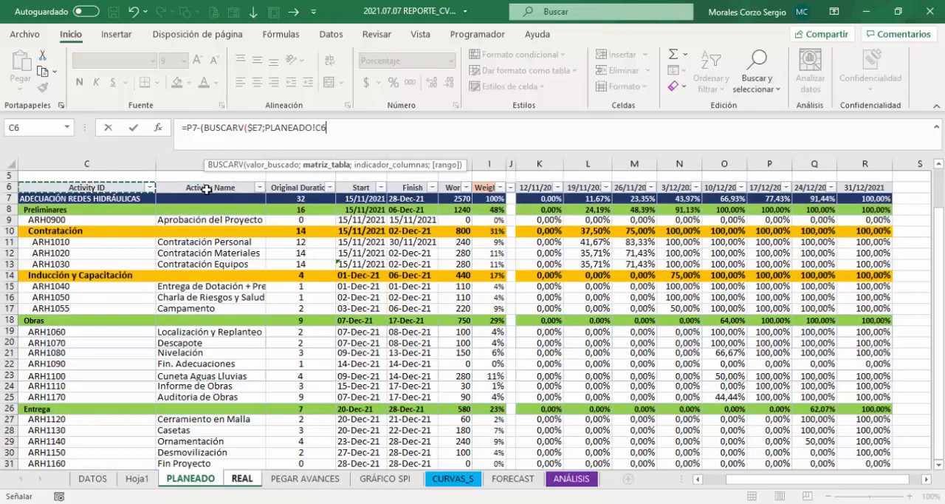
{"action": "left_click_drag", "start_coordinate": [207, 189], "coordinate": [743, 410]}
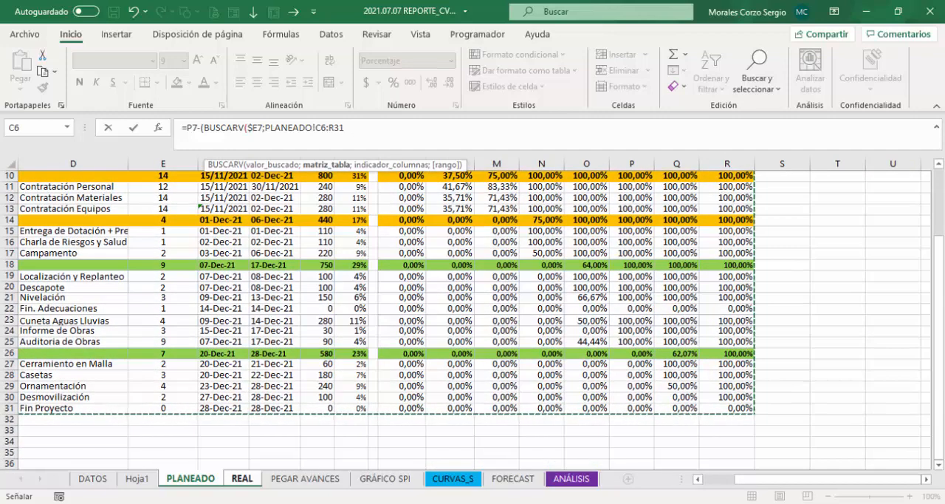
{"action": "left_click_drag", "start_coordinate": [939, 341], "coordinate": [939, 275]}
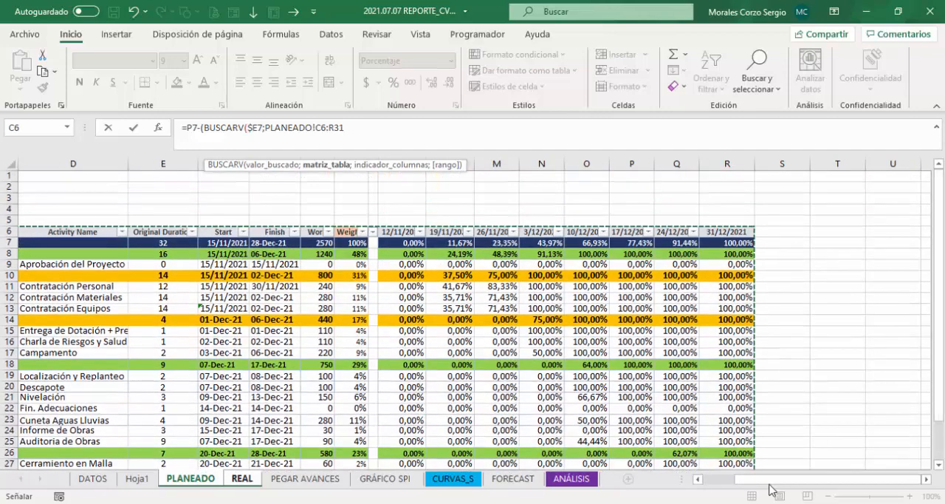
{"action": "left_click_drag", "start_coordinate": [775, 480], "coordinate": [741, 484]}
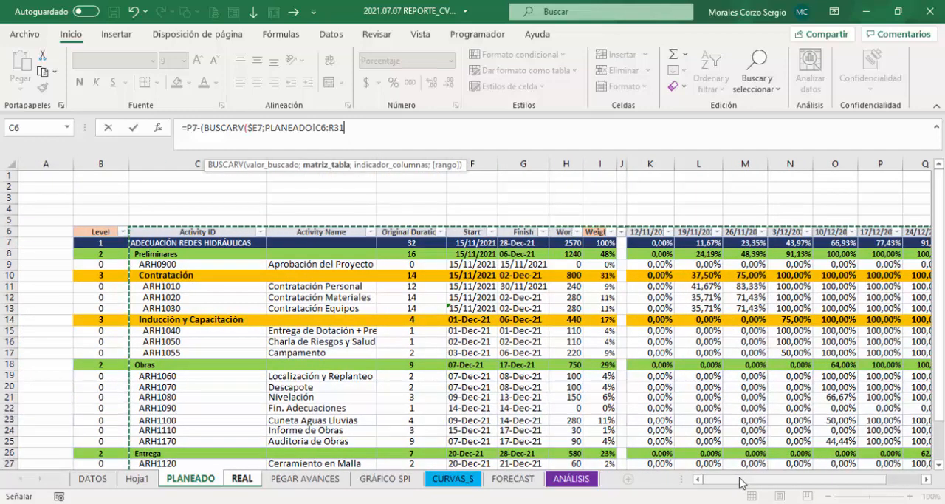
Step: Make BUSCARV's table range absolute as PLANEADO!$C$6:$R$31 and start a COINCIDIR function as its column index argument
{"action": "key", "text": "F4"}
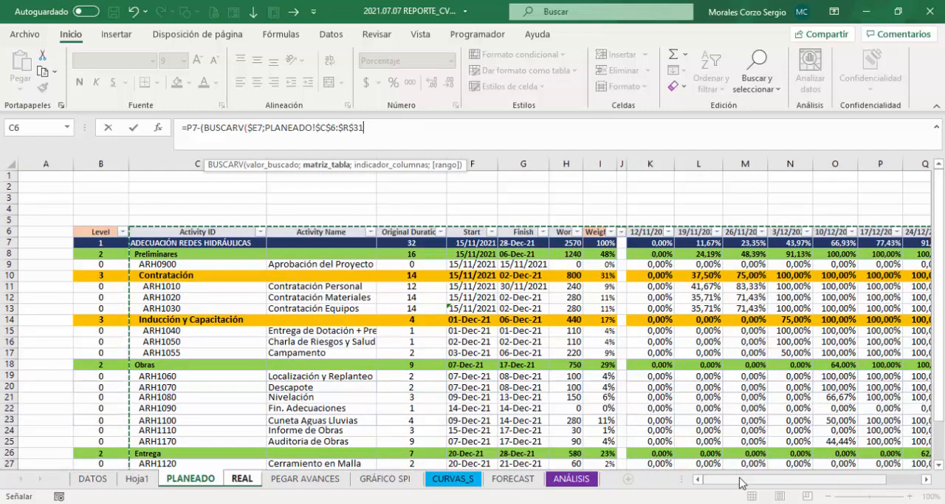
{"action": "type", "text": ";"}
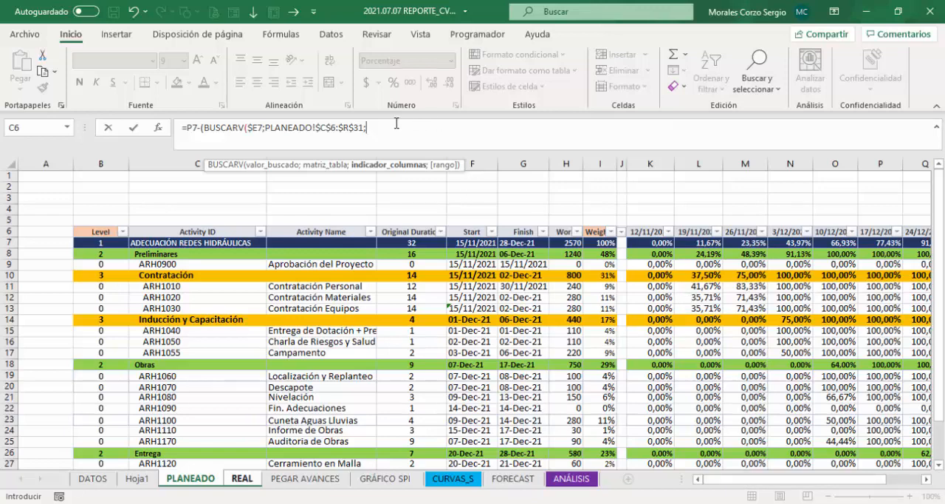
{"action": "type", "text": "coi"}
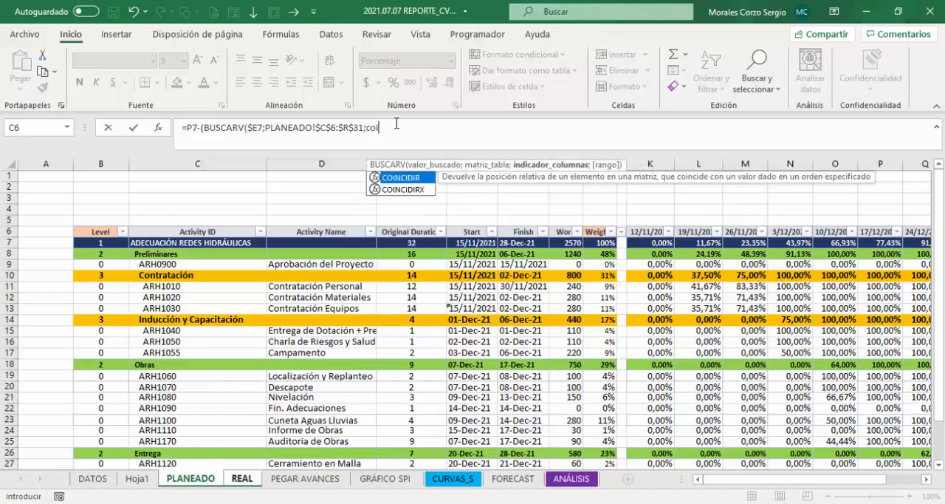
{"action": "key", "text": "Tab"}
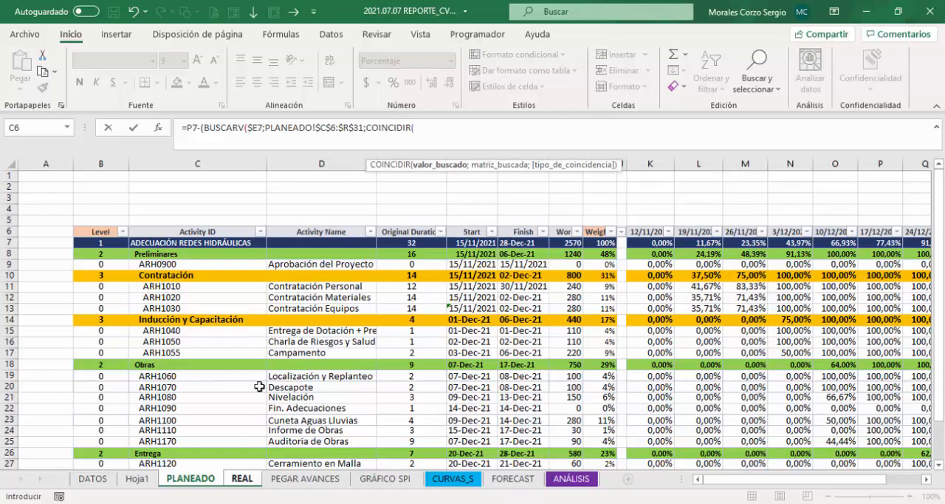
Step: Set COINCIDIR's lookup value to the report date cell on the REAL sheet as the absolute reference REAL!$U$3
{"action": "left_click", "coordinate": [244, 482]}
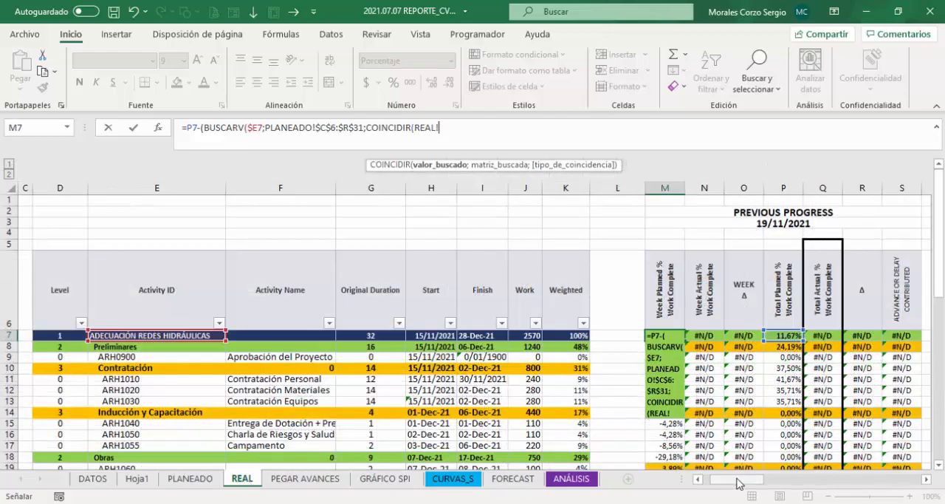
{"action": "left_click_drag", "start_coordinate": [737, 481], "coordinate": [758, 484]}
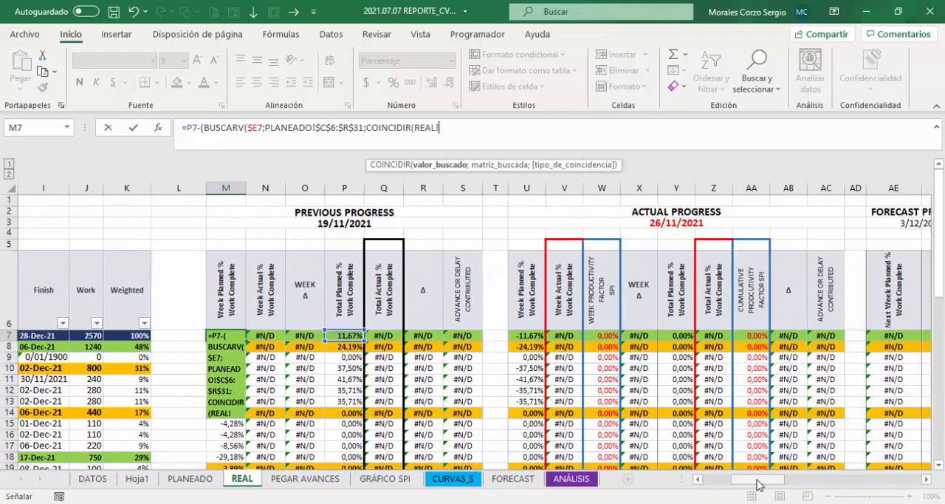
{"action": "left_click", "coordinate": [527, 224]}
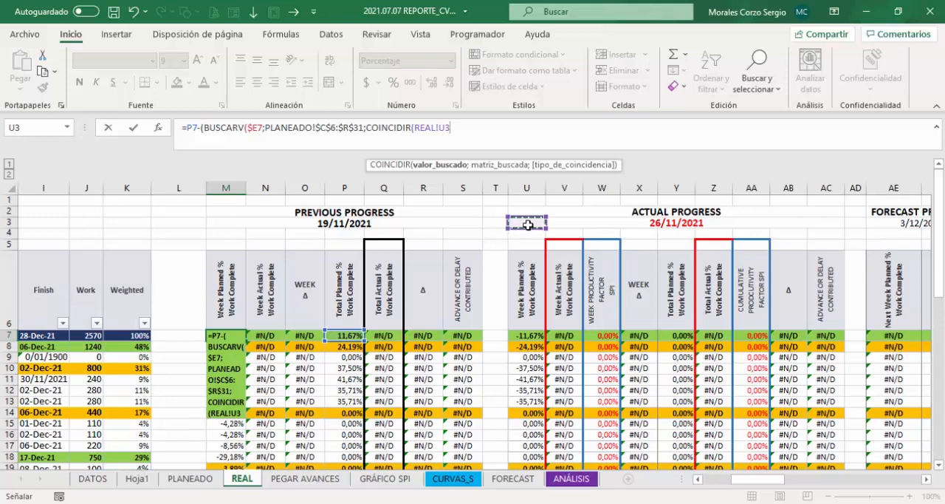
{"action": "key", "text": "F4"}
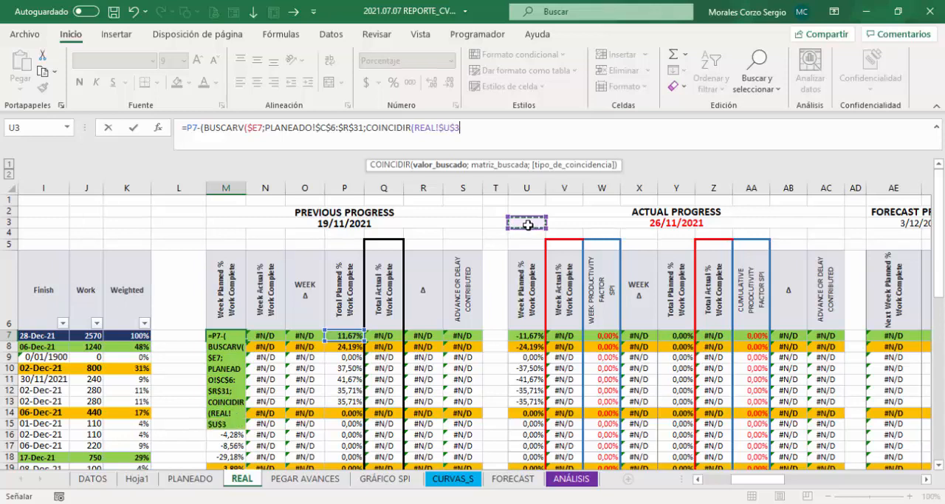
{"action": "type", "text": ";"}
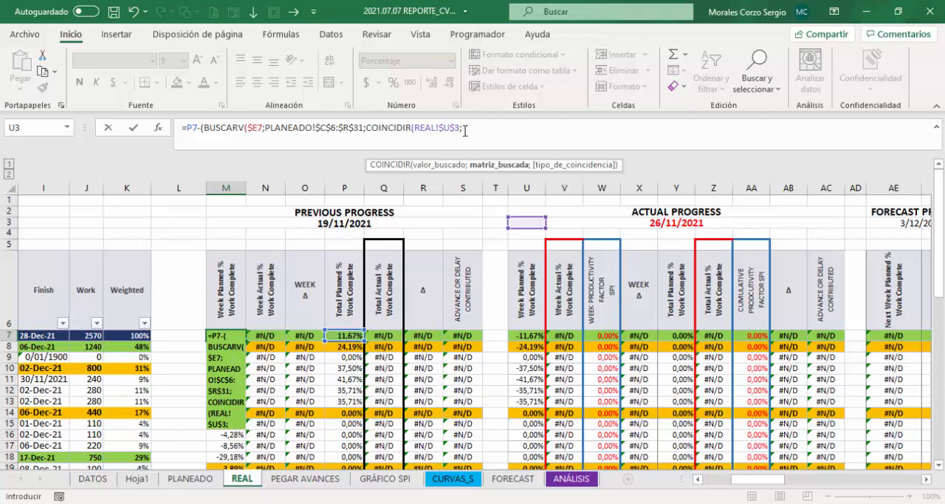
Step: Set COINCIDIR's lookup array to the header row PLANEADO!$C$6:$R$6 with match type 0, and close the function
{"action": "left_click", "coordinate": [190, 478]}
{"action": "left_click_drag", "start_coordinate": [204, 231], "coordinate": [889, 233]}
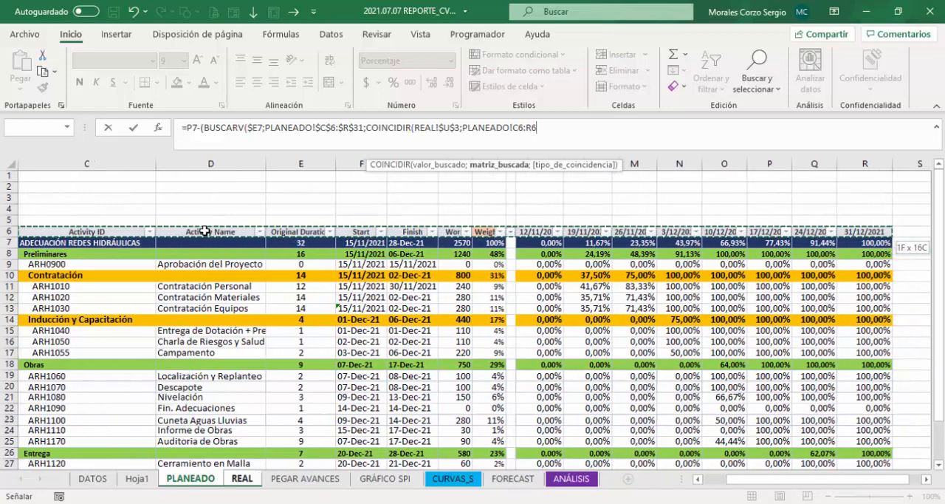
{"action": "key", "text": "F4"}
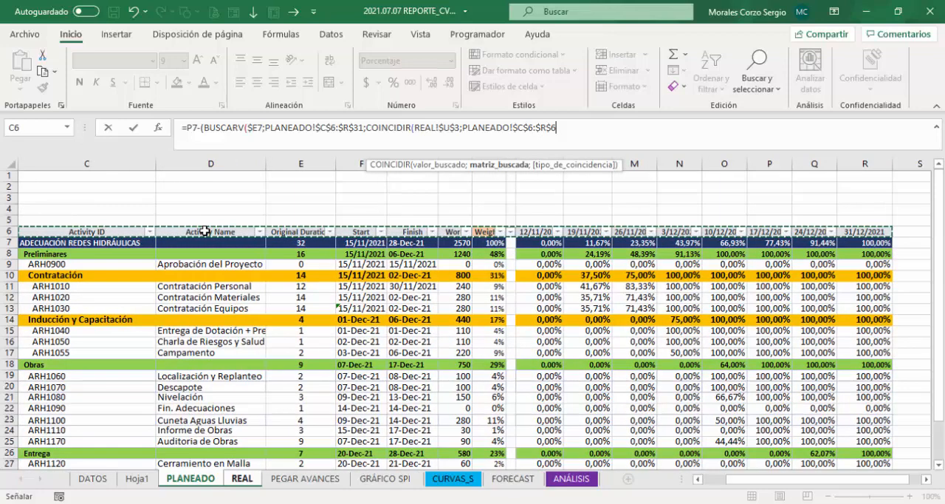
{"action": "type", "text": ";"}
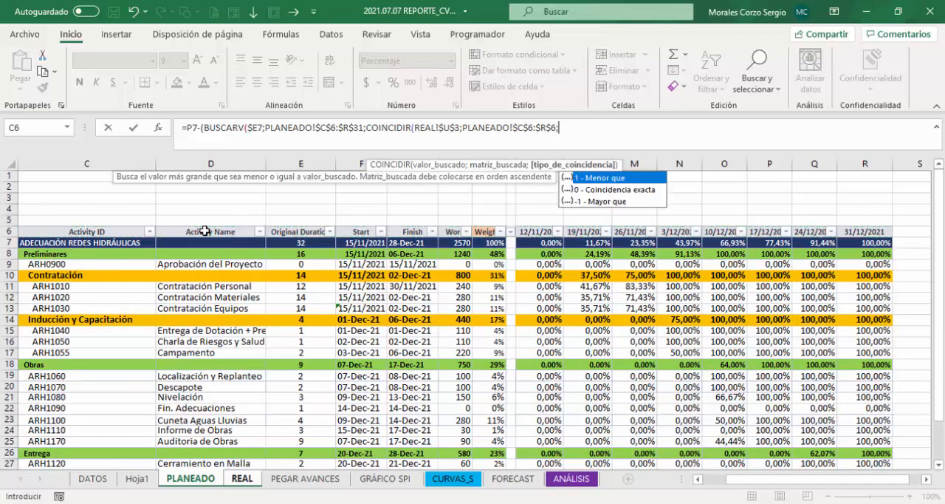
{"action": "type", "text": "0)"}
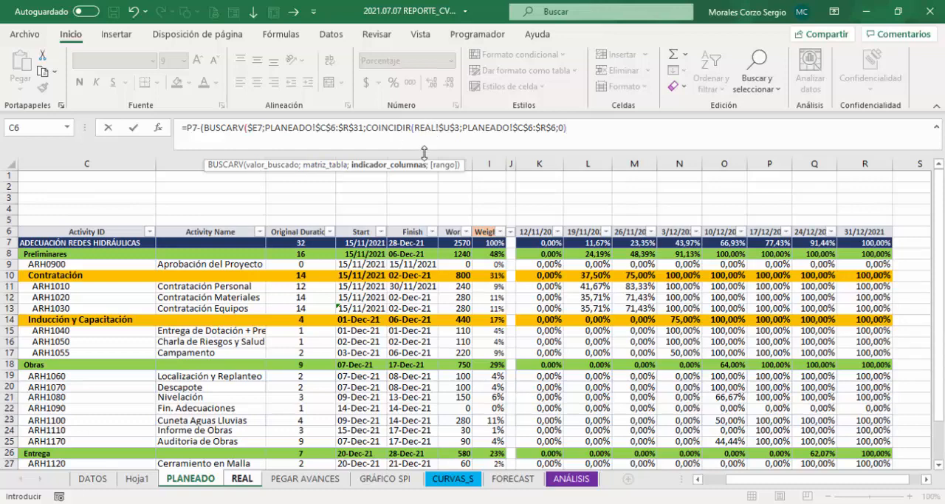
Step: Set BUSCARV to exact match with 0, subtract 2 from the COINCIDIR result, and enter the formula accepting the closing-parenthesis correction
{"action": "type", "text": ";"}
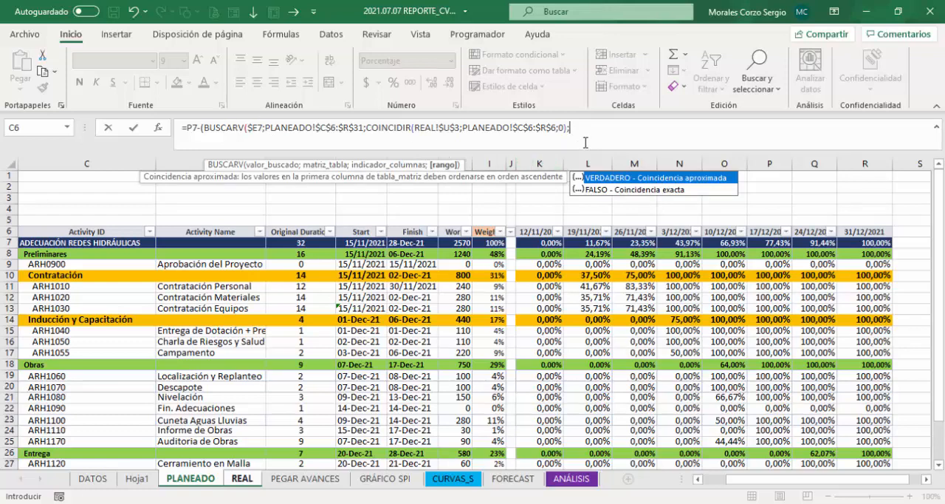
{"action": "type", "text": "0"}
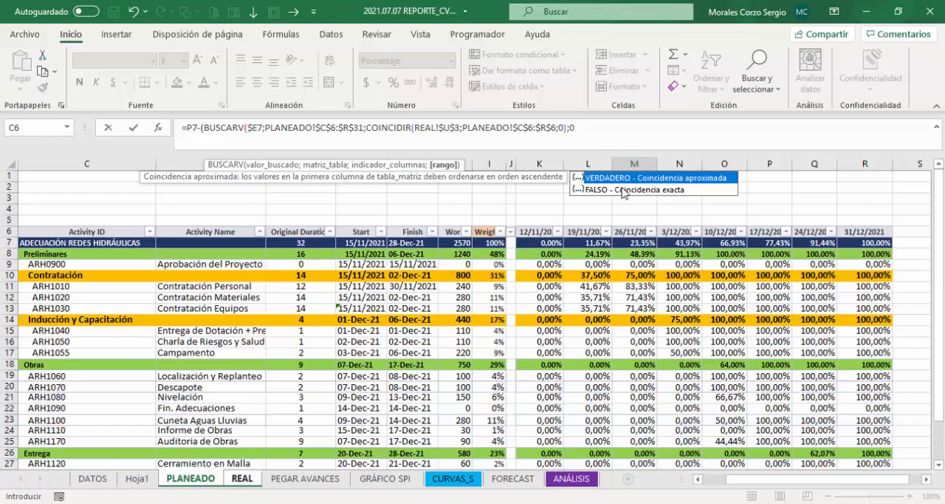
{"action": "type", "text": ")"}
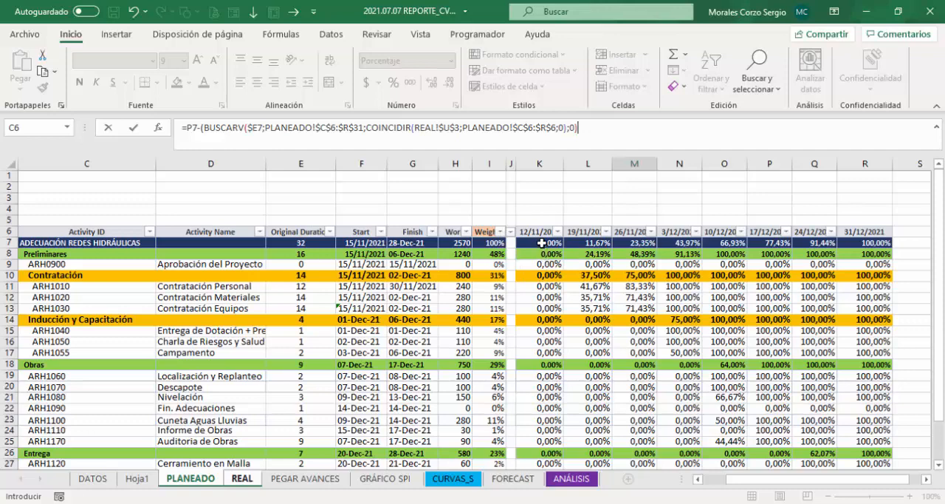
{"action": "left_click", "coordinate": [568, 127]}
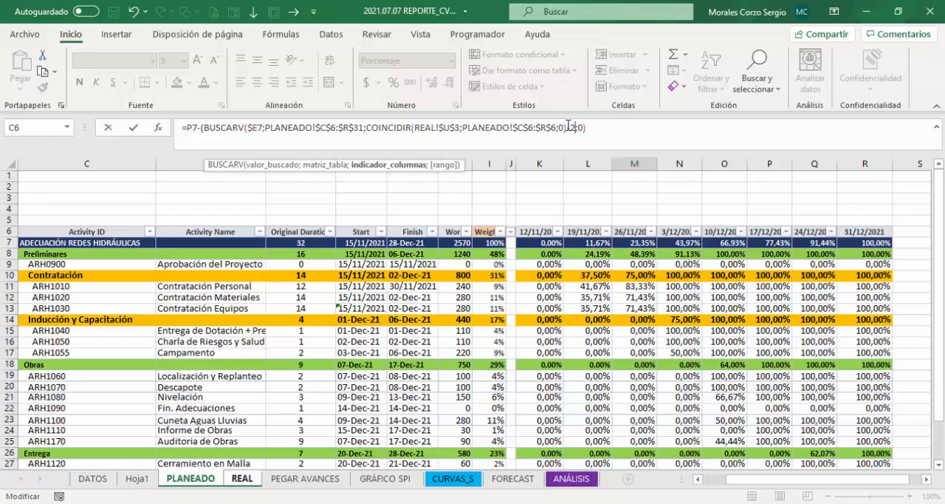
{"action": "key", "text": "Return"}
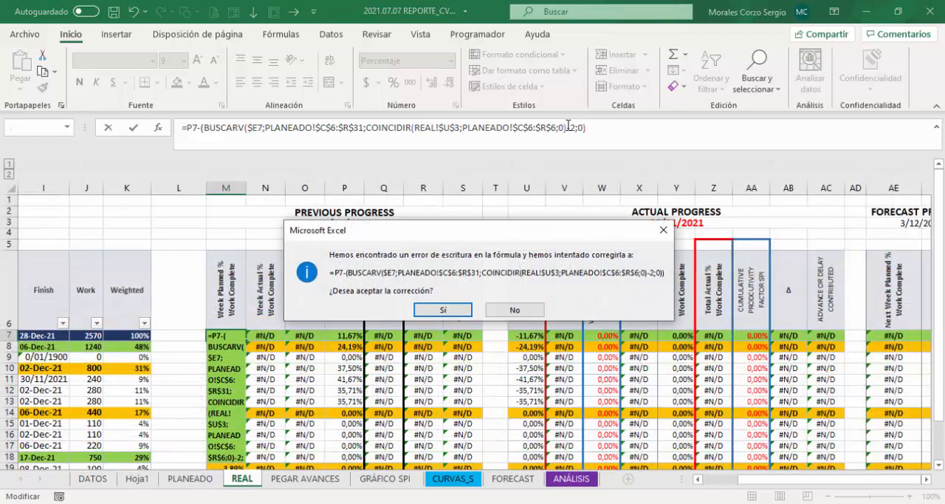
{"action": "left_click", "coordinate": [446, 308]}
Step: Fill the M7 Week Planned formula down to M34 without copying the formatting
{"action": "left_click", "coordinate": [230, 336]}
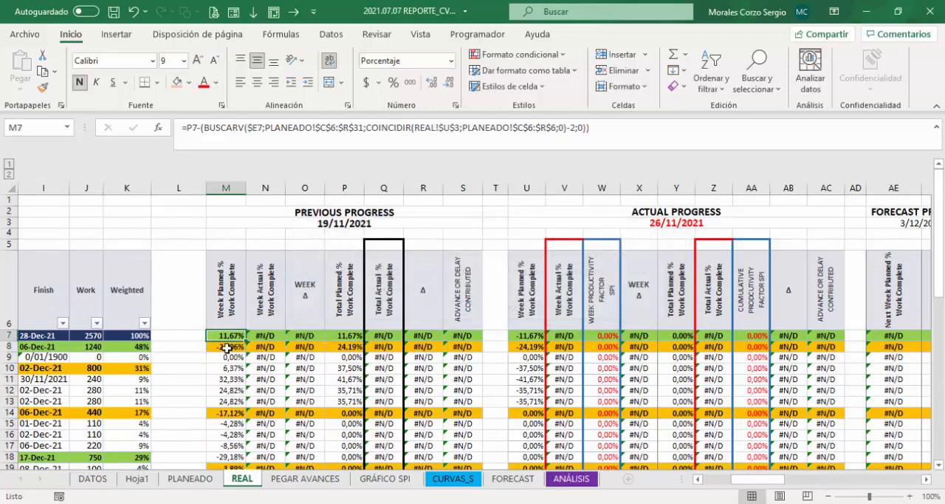
{"action": "left_click_drag", "start_coordinate": [245, 340], "coordinate": [242, 455]}
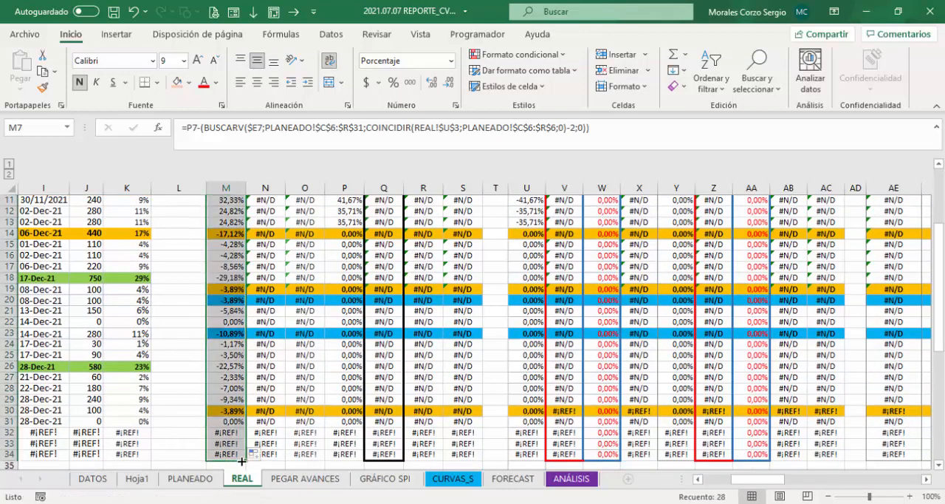
{"action": "left_click", "coordinate": [254, 452]}
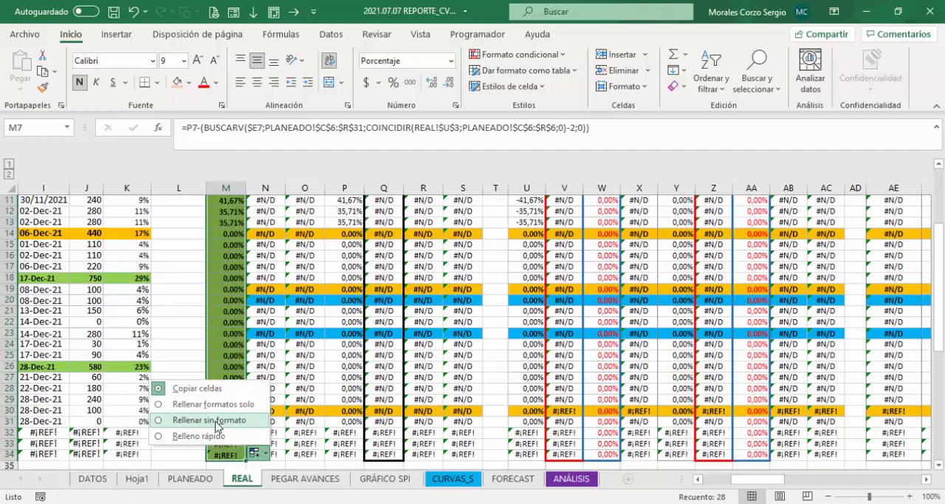
{"action": "left_click", "coordinate": [216, 420]}
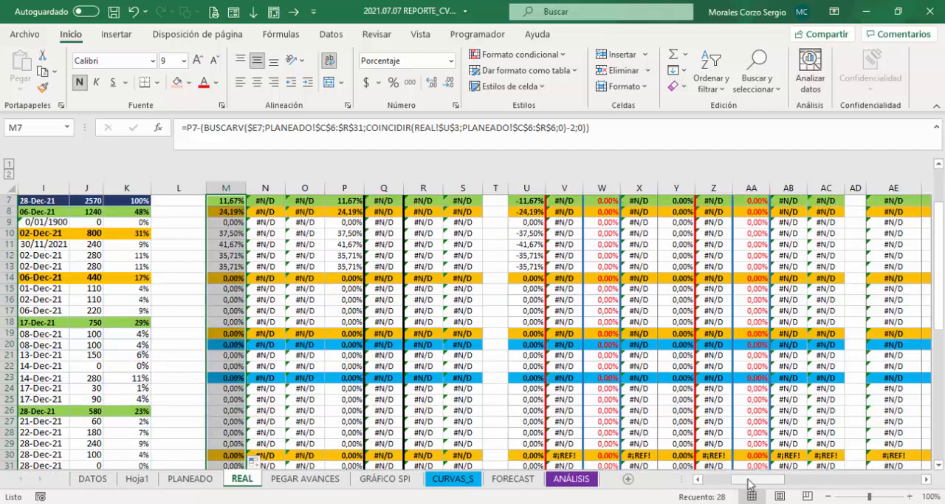
Step: Clear the #¡REF! rows 32 to 34 below the last activity on the REAL sheet
{"action": "left_click_drag", "start_coordinate": [749, 484], "coordinate": [723, 484]}
{"action": "left_click_drag", "start_coordinate": [940, 246], "coordinate": [942, 314]}
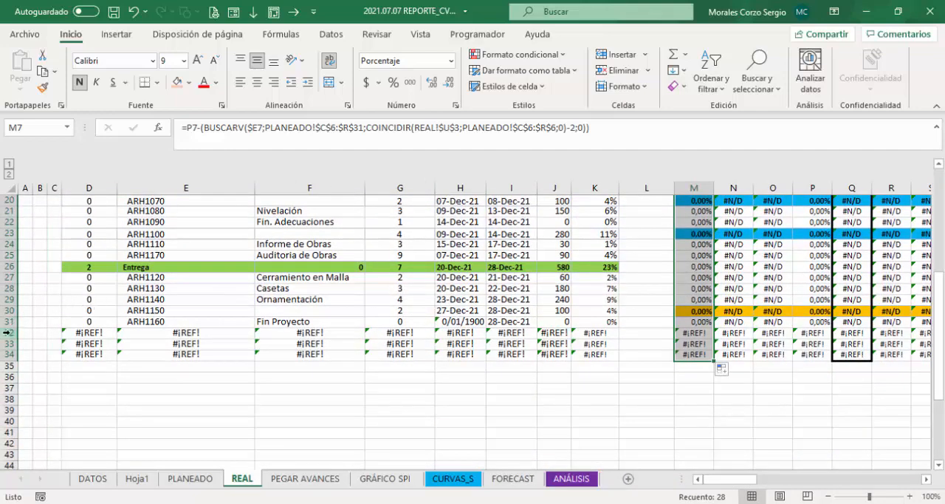
{"action": "left_click_drag", "start_coordinate": [7, 332], "coordinate": [10, 352]}
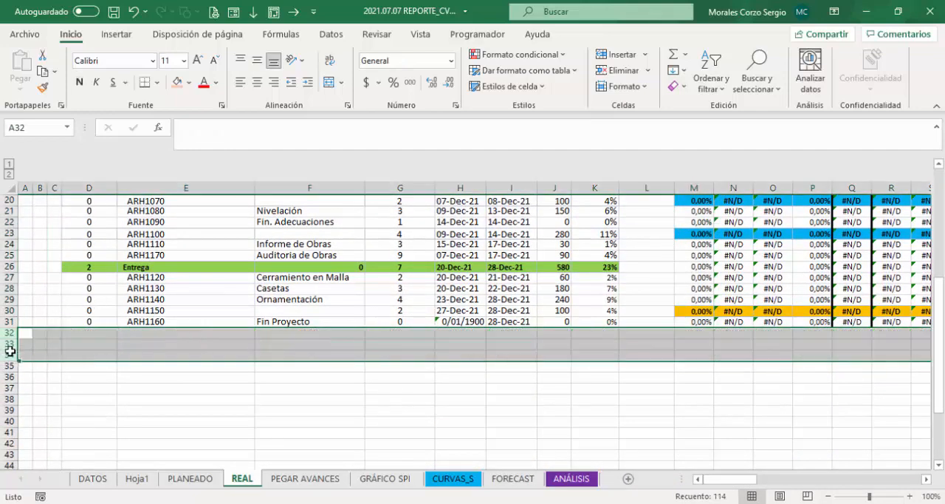
Step: Review the Previous Progress formulas in M7 and P7, and choose 10/12/2021 as the report date in REAL!U3
{"action": "left_click_drag", "start_coordinate": [940, 360], "coordinate": [941, 246]}
{"action": "left_click_drag", "start_coordinate": [741, 480], "coordinate": [773, 481]}
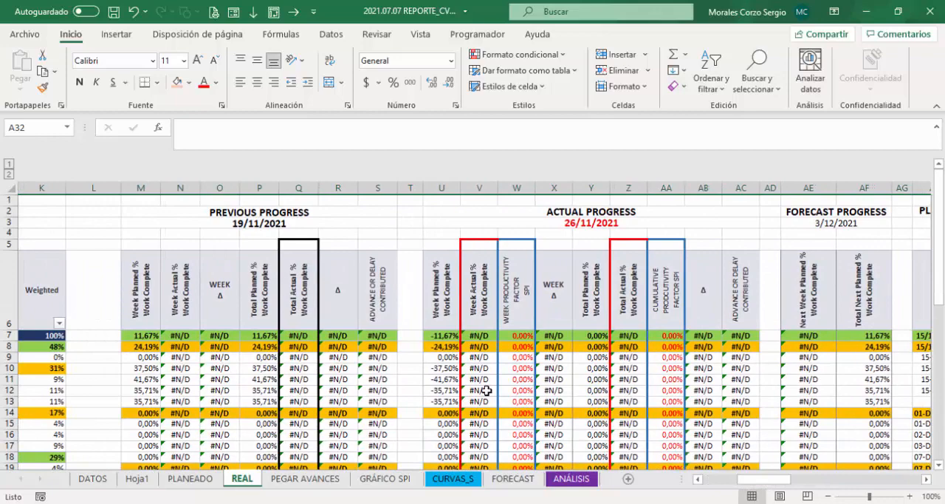
{"action": "left_click", "coordinate": [140, 336]}
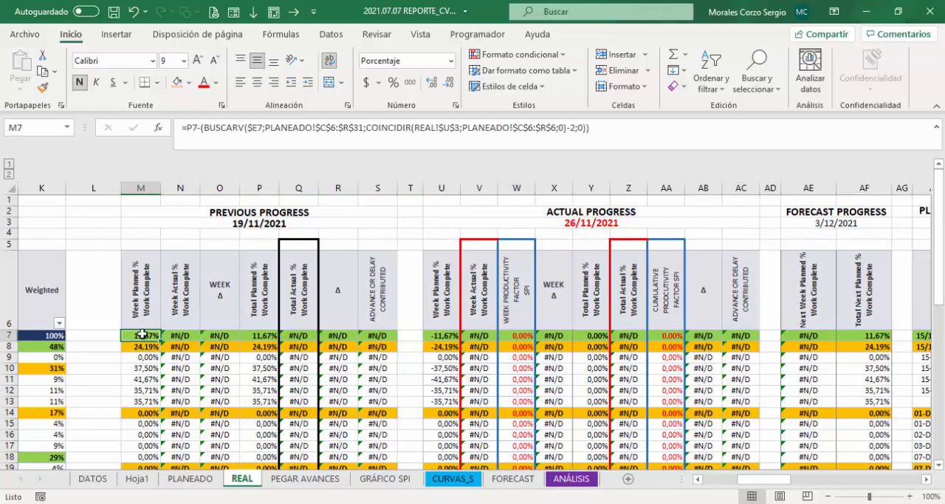
{"action": "left_click", "coordinate": [263, 335]}
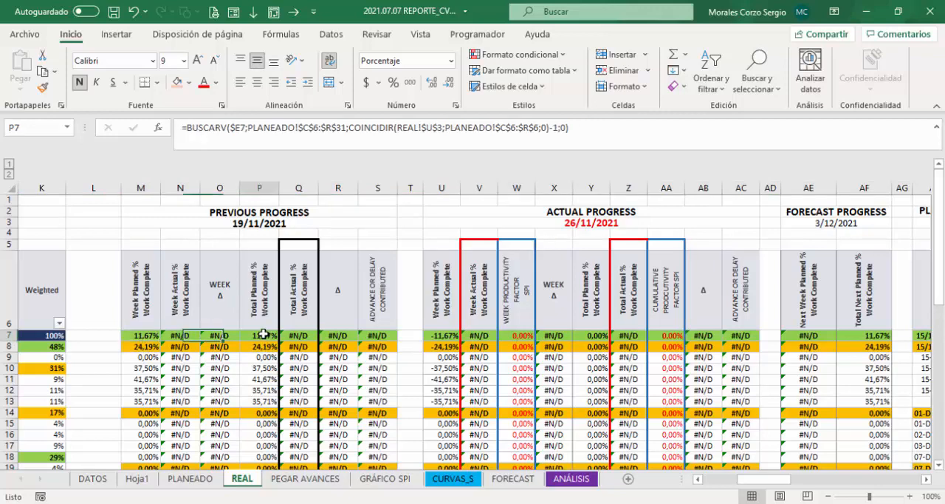
{"action": "left_click", "coordinate": [137, 336]}
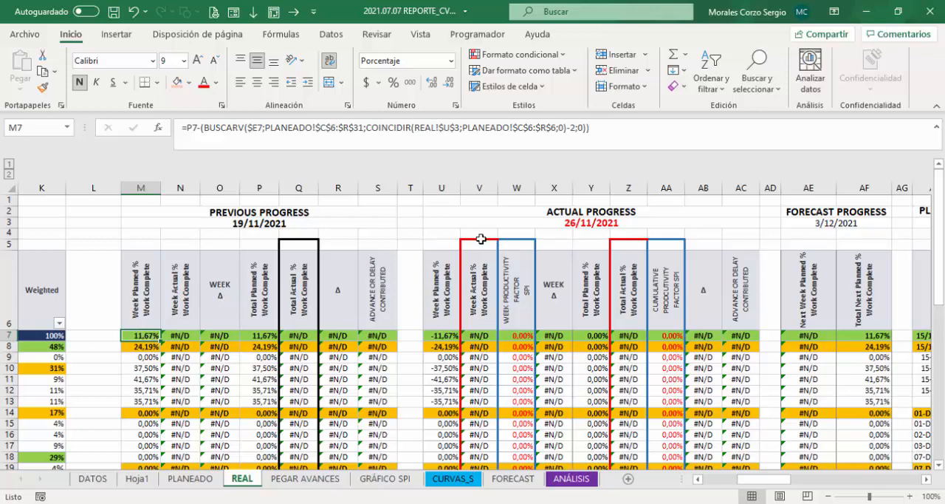
{"action": "left_click", "coordinate": [440, 223]}
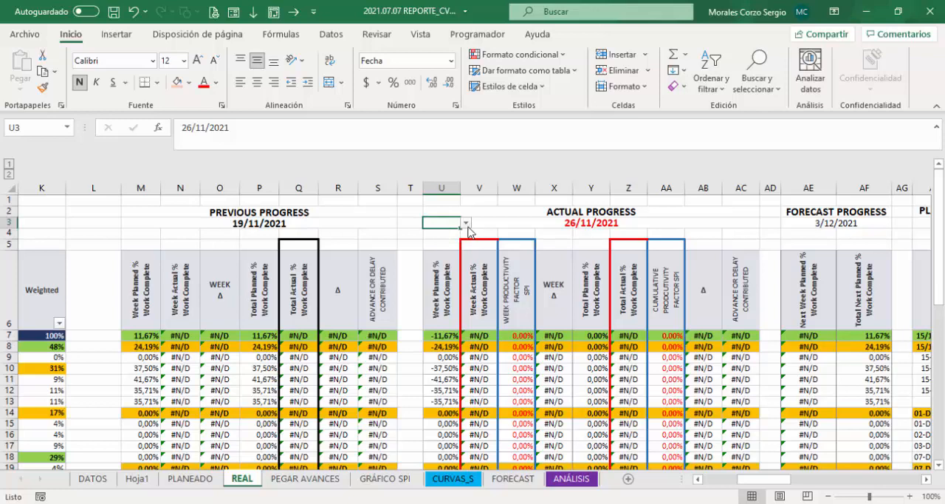
{"action": "left_click", "coordinate": [466, 223]}
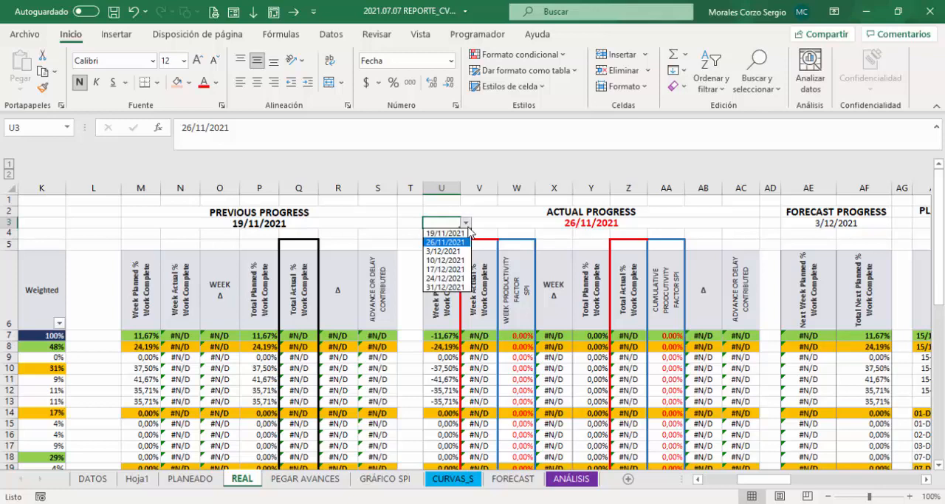
{"action": "left_click", "coordinate": [451, 261]}
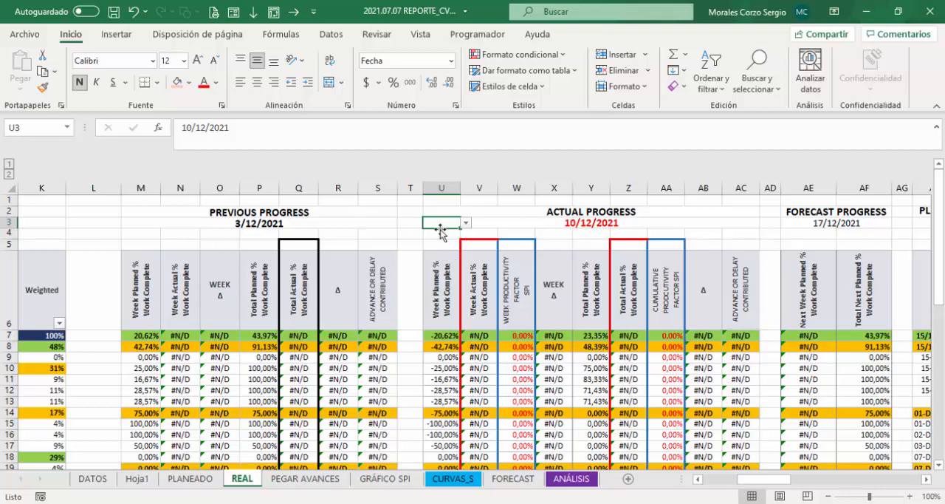
Step: Compare the total planned progress in REAL!P7 with the project's 3/12/2021 value in PLANEADO!N7
{"action": "left_click", "coordinate": [262, 334]}
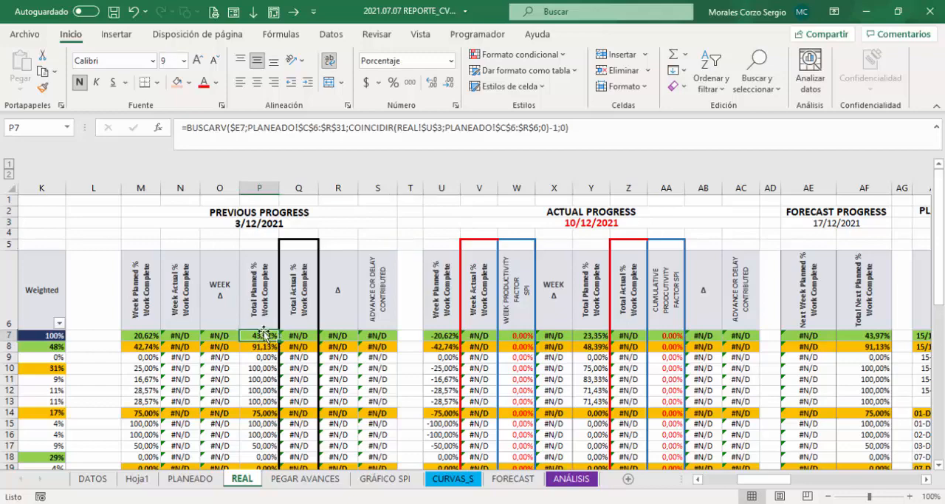
{"action": "left_click", "coordinate": [190, 478]}
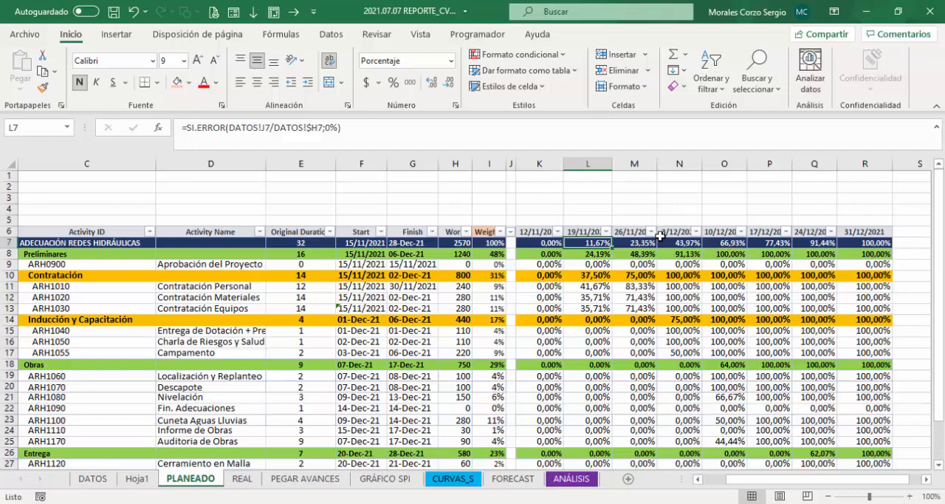
{"action": "left_click", "coordinate": [686, 243]}
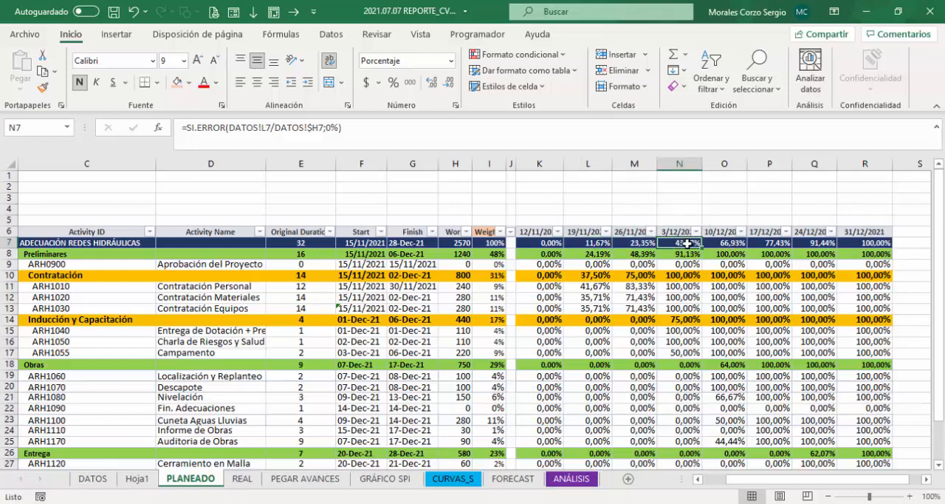
{"action": "left_click", "coordinate": [241, 478]}
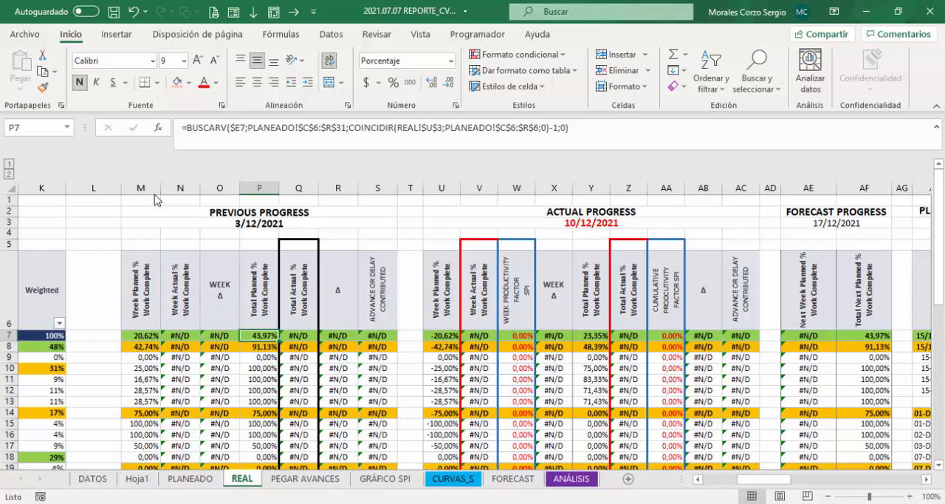
Step: Check the weekly planned progress in REAL!M7 against a temporary =N7-M7 calculation in PLANEADO!N3, and clear that cell
{"action": "left_click", "coordinate": [141, 335]}
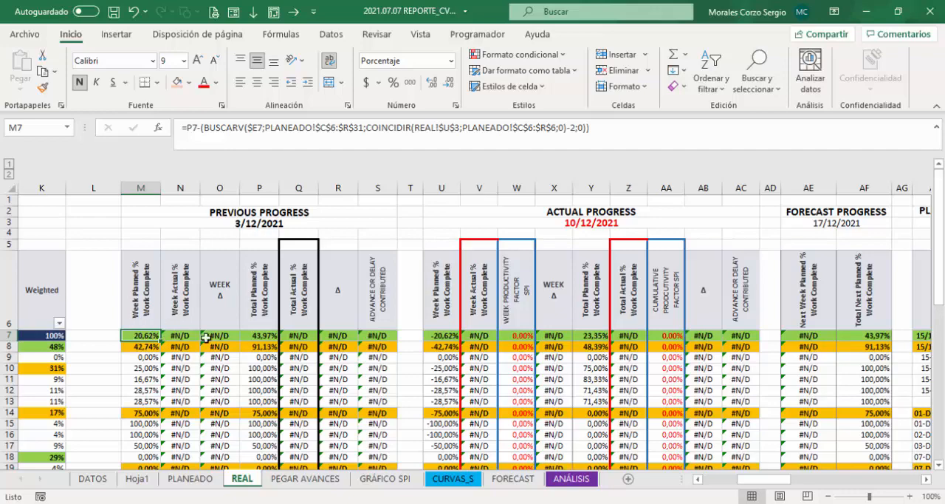
{"action": "left_click", "coordinate": [190, 479]}
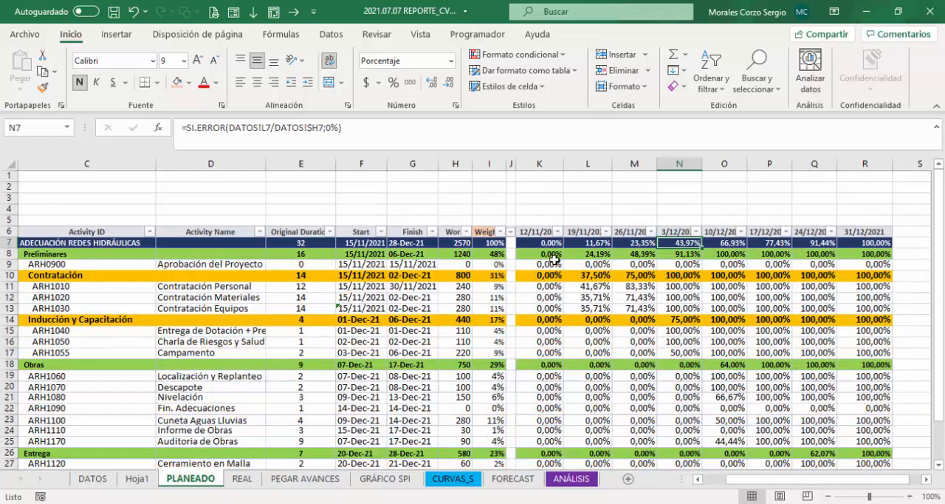
{"action": "left_click", "coordinate": [680, 196]}
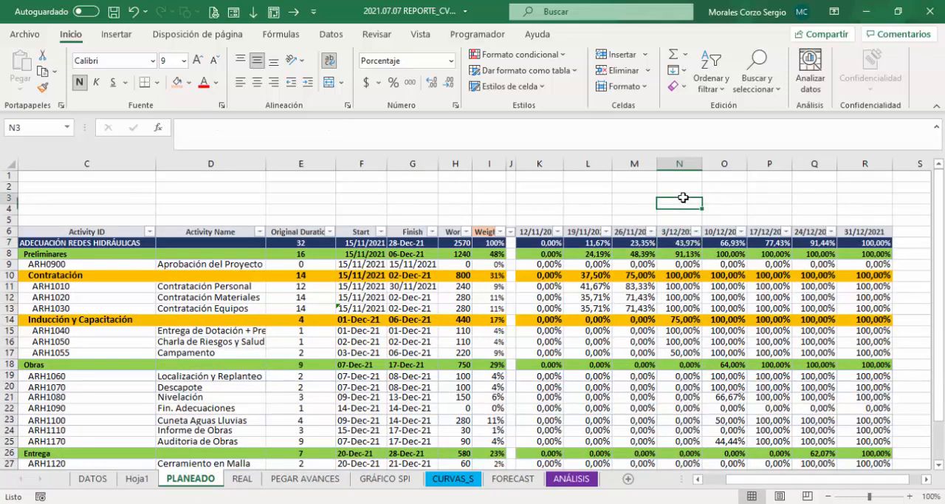
{"action": "type", "text": "="}
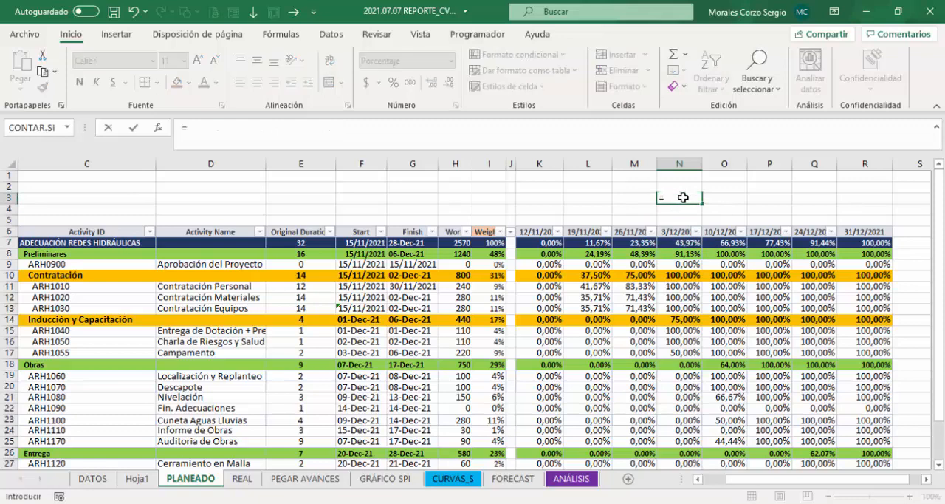
{"action": "left_click", "coordinate": [679, 243]}
{"action": "type", "text": "-"}
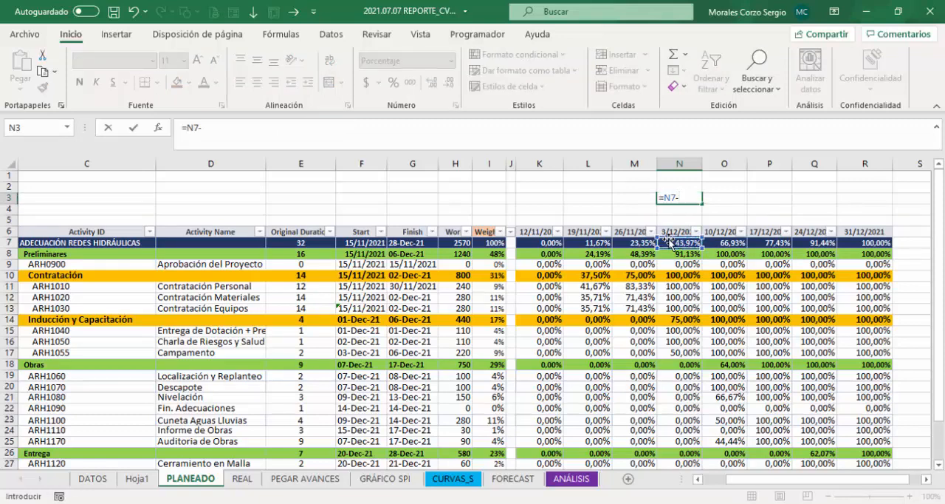
{"action": "left_click", "coordinate": [628, 242]}
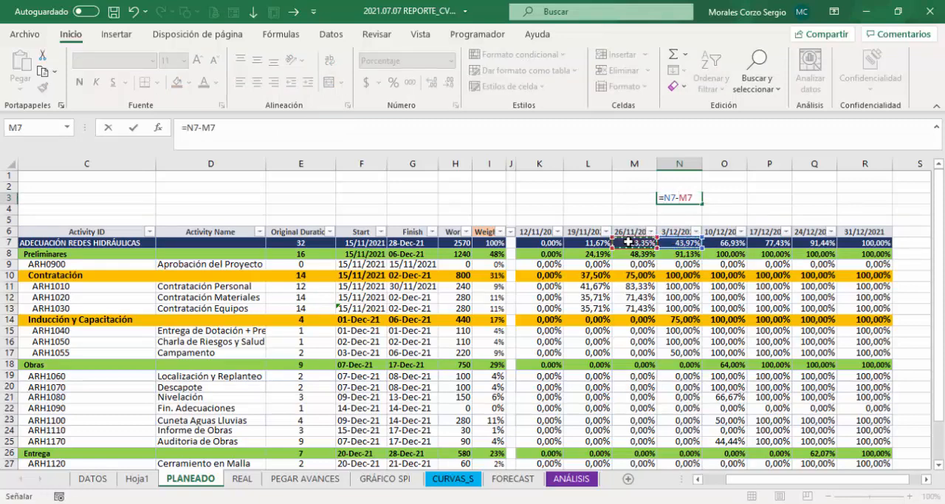
{"action": "key", "text": "Return"}
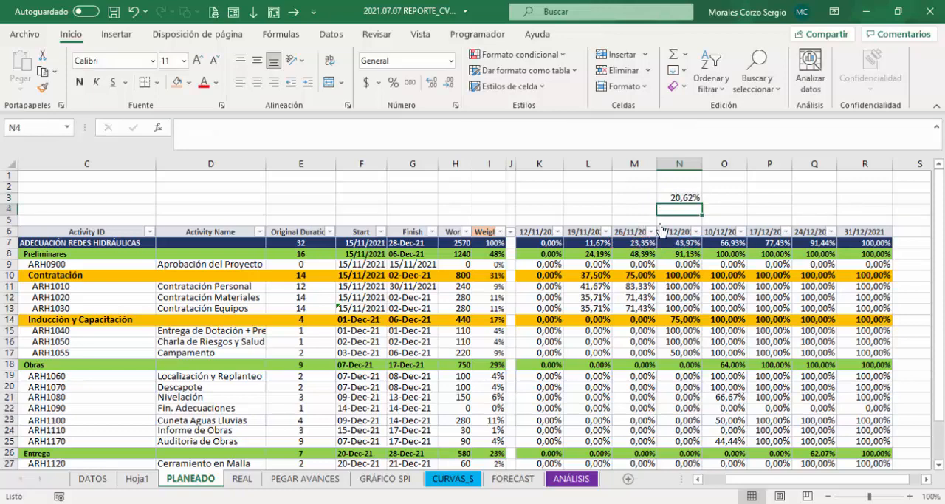
{"action": "left_click", "coordinate": [683, 198]}
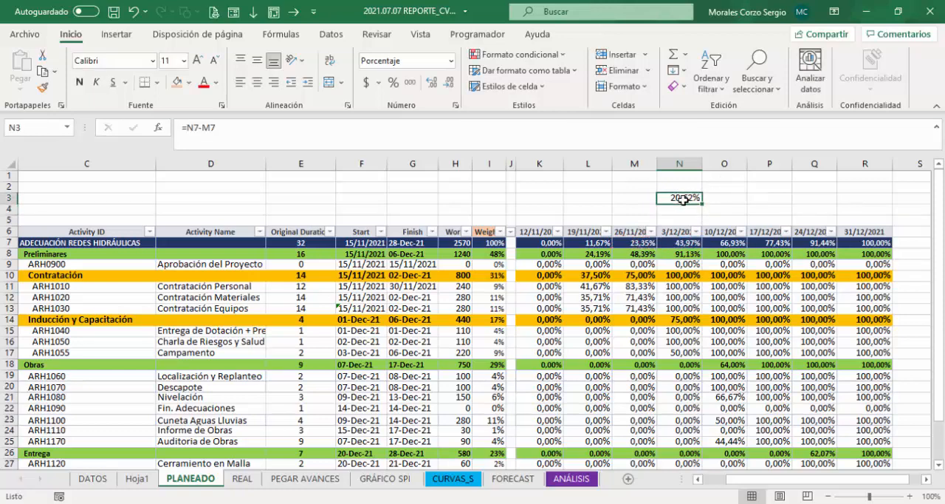
{"action": "key", "text": "Delete"}
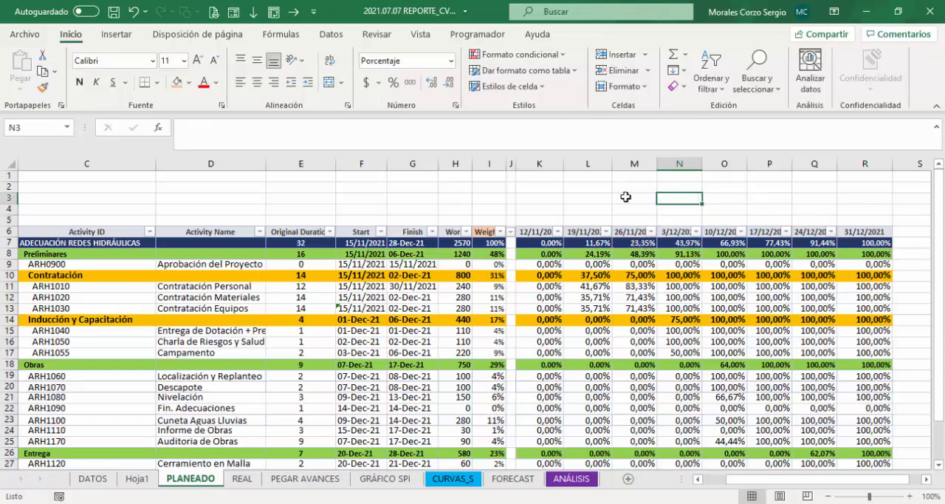
{"action": "left_click", "coordinate": [242, 478]}
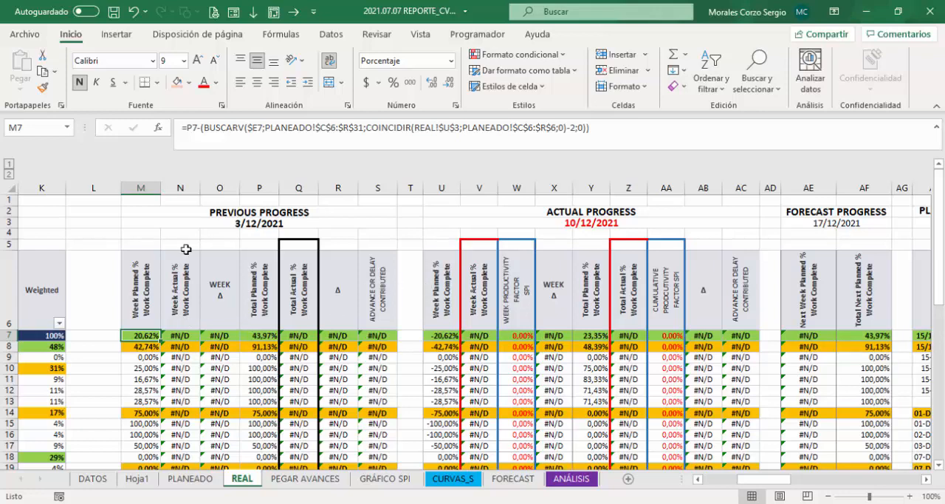
Step: Examine the Week Actual formula in REAL!N7 and the dated actual progress values in BA7:BE7 that it looks up
{"action": "left_click", "coordinate": [180, 335]}
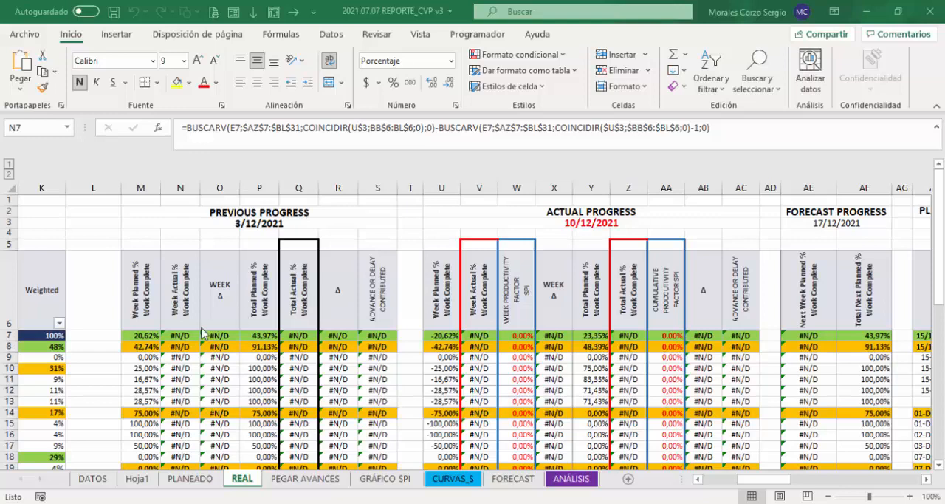
{"action": "left_click", "coordinate": [177, 335]}
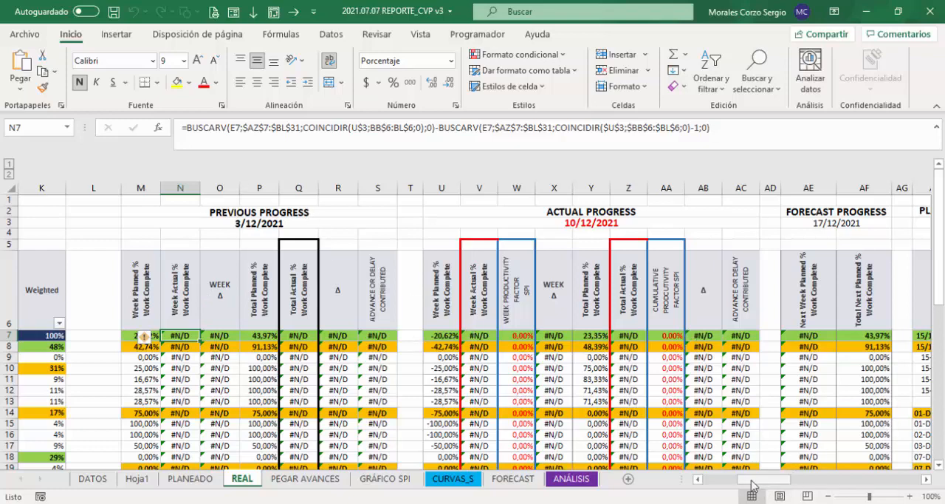
{"action": "scroll", "coordinate": [279, 329], "scroll_direction": "left", "scroll_amount": 3}
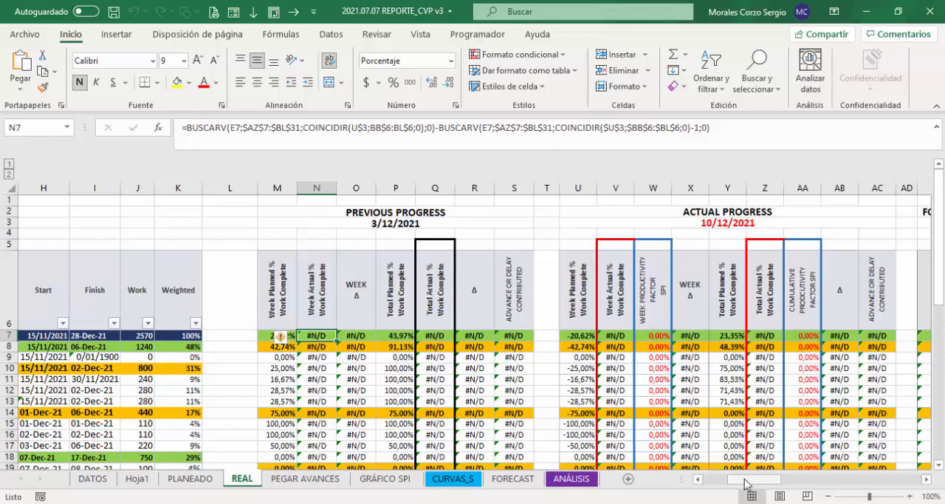
{"action": "left_click_drag", "start_coordinate": [746, 483], "coordinate": [884, 481]}
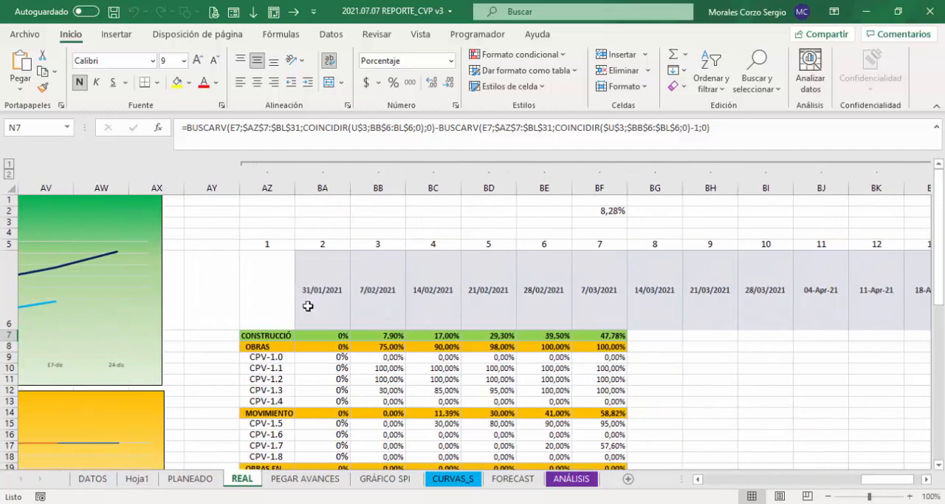
{"action": "left_click", "coordinate": [336, 337]}
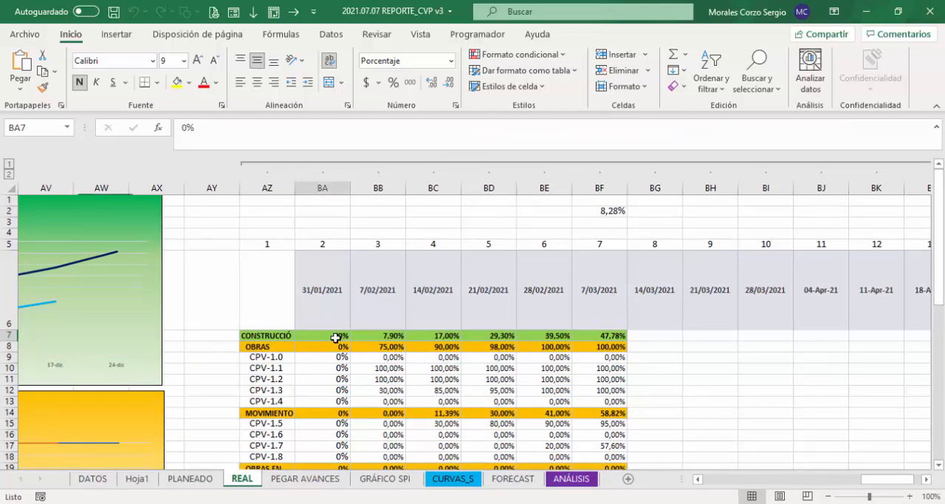
{"action": "left_click", "coordinate": [380, 337]}
{"action": "left_click", "coordinate": [440, 338]}
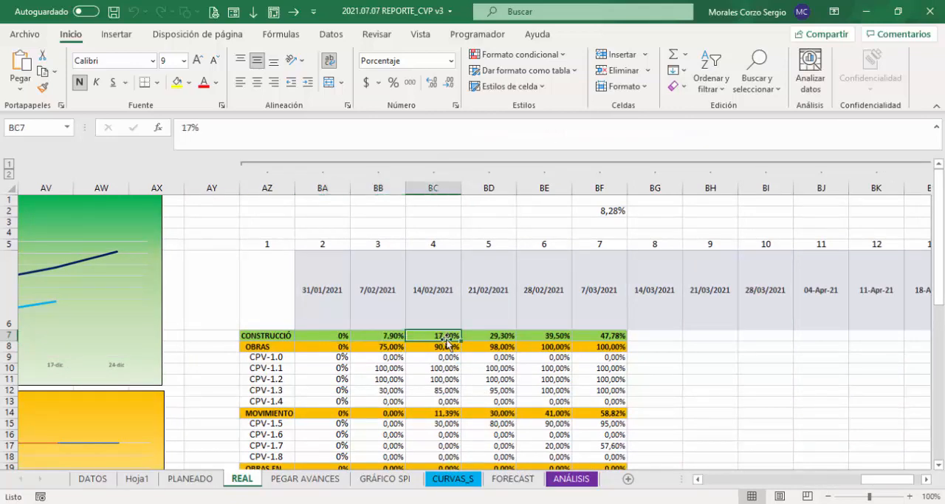
{"action": "left_click", "coordinate": [494, 338]}
{"action": "left_click", "coordinate": [552, 337]}
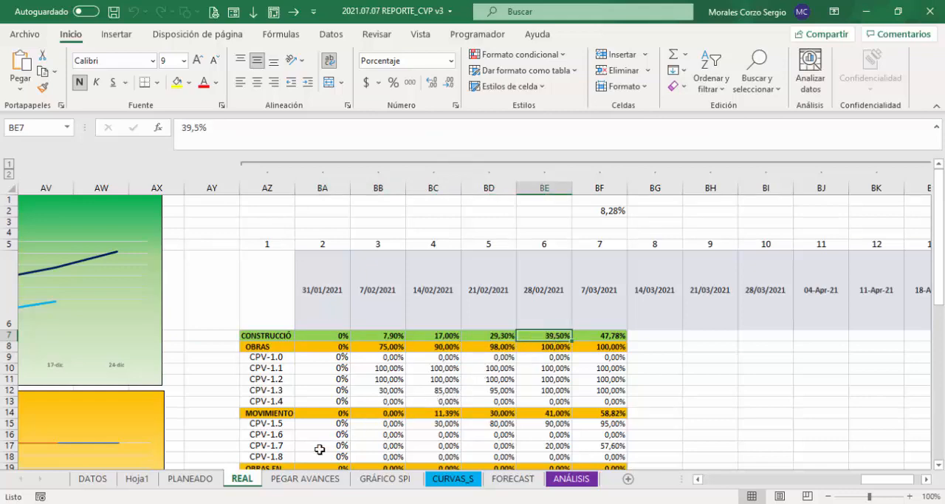
Step: Compare the %Work Complete column on PEGAR AVANCES with the dated progress columns on REAL, including the empty 14/03/2021 column
{"action": "left_click", "coordinate": [306, 481]}
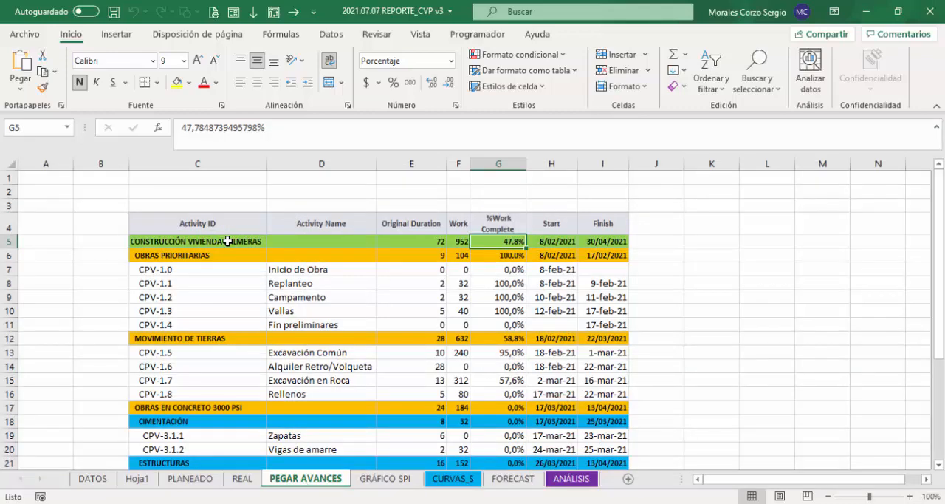
{"action": "left_click_drag", "start_coordinate": [505, 242], "coordinate": [510, 380]}
{"action": "left_click", "coordinate": [241, 479]}
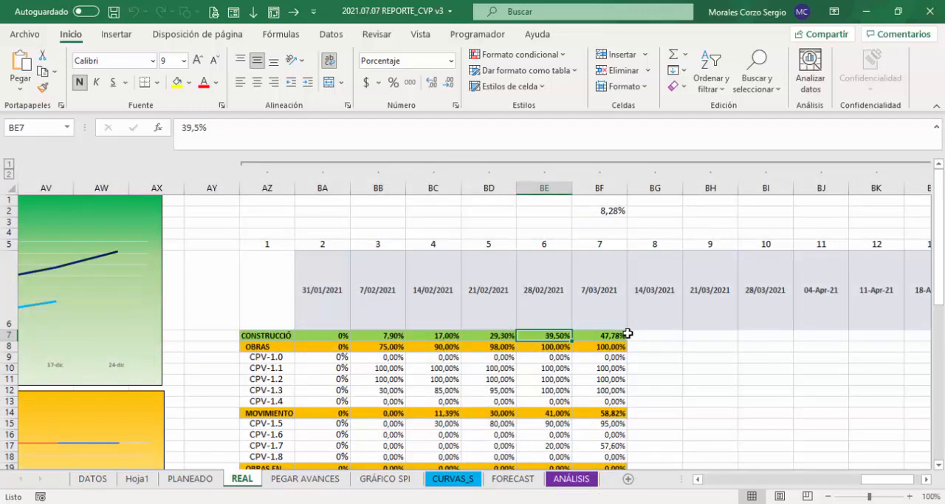
{"action": "left_click_drag", "start_coordinate": [643, 337], "coordinate": [666, 417]}
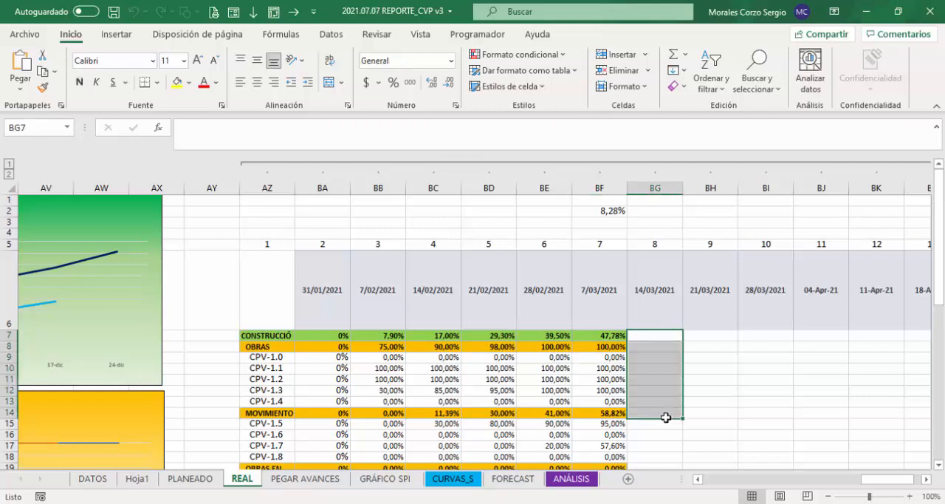
{"action": "left_click", "coordinate": [608, 334]}
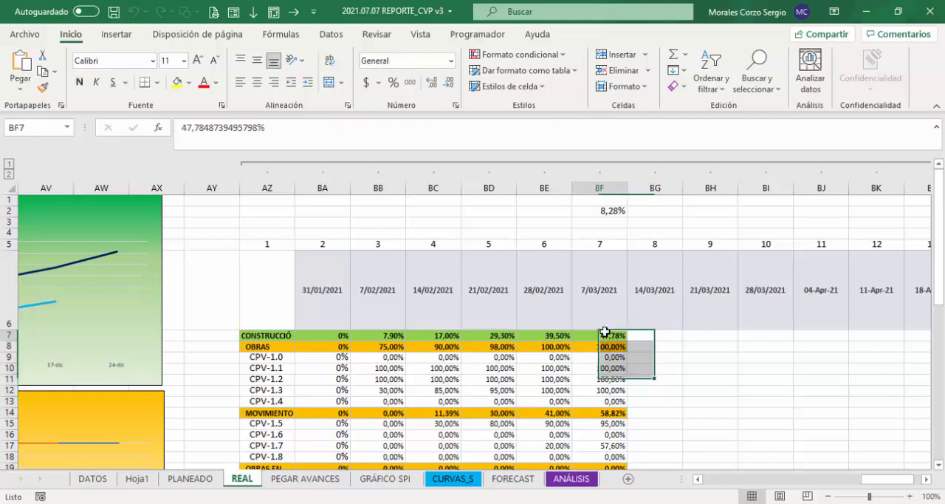
{"action": "left_click", "coordinate": [547, 336]}
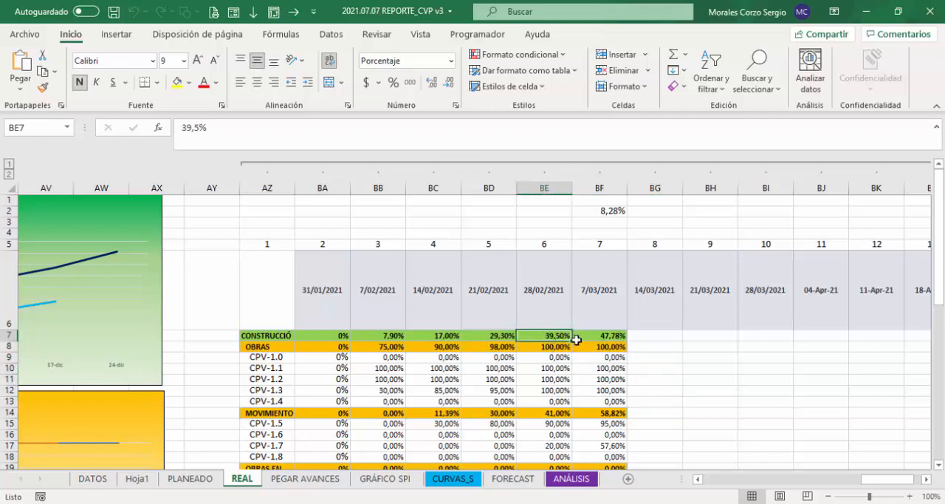
Step: Replace the Previous Progress Week Actual % formula in REAL!N7 with the start of a new BUSCARV function
{"action": "left_click_drag", "start_coordinate": [879, 484], "coordinate": [746, 485]}
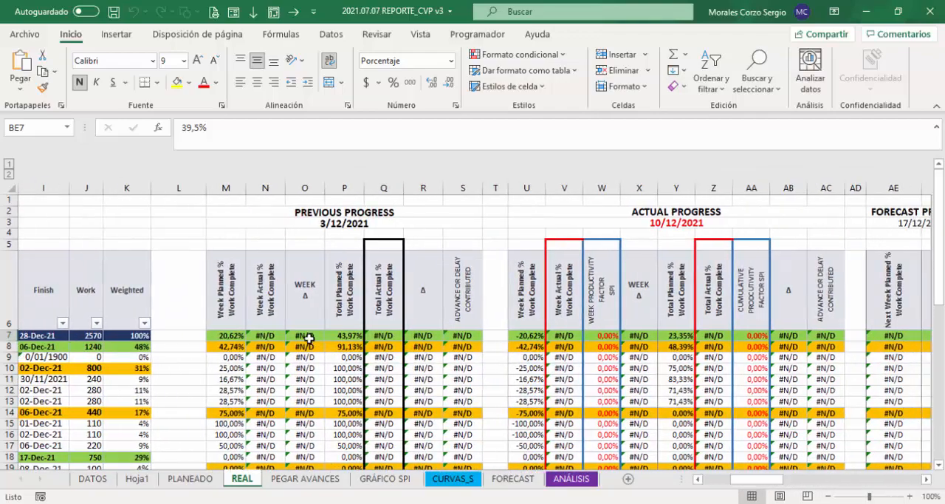
{"action": "left_click", "coordinate": [265, 337]}
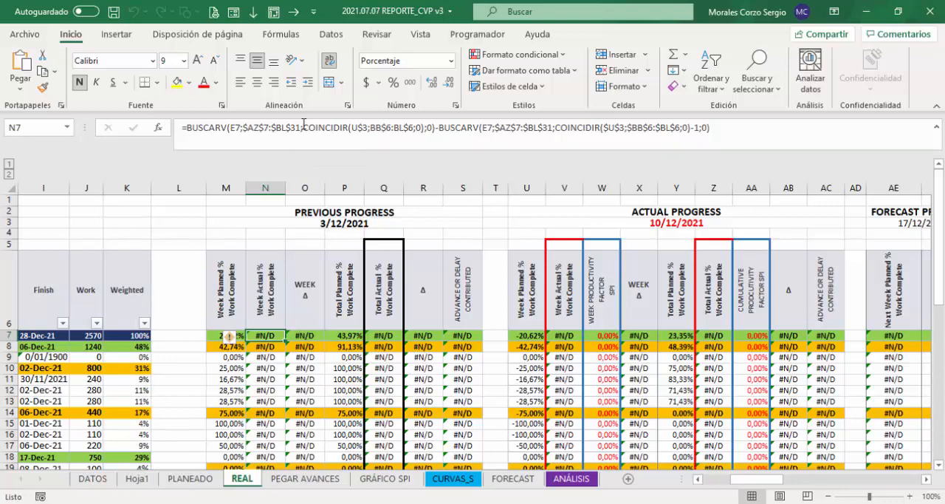
{"action": "type", "text": "="}
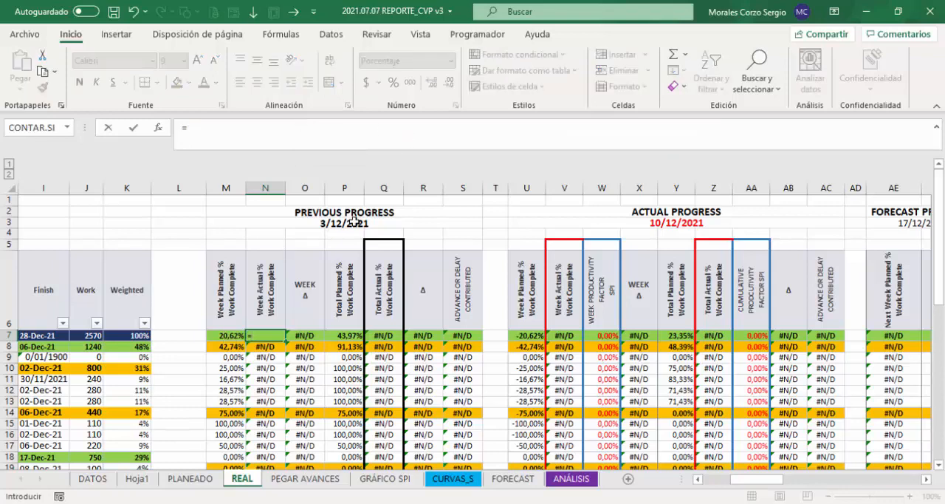
{"action": "type", "text": "bus"}
{"action": "key", "text": "Down"}
{"action": "key", "text": "Down"}
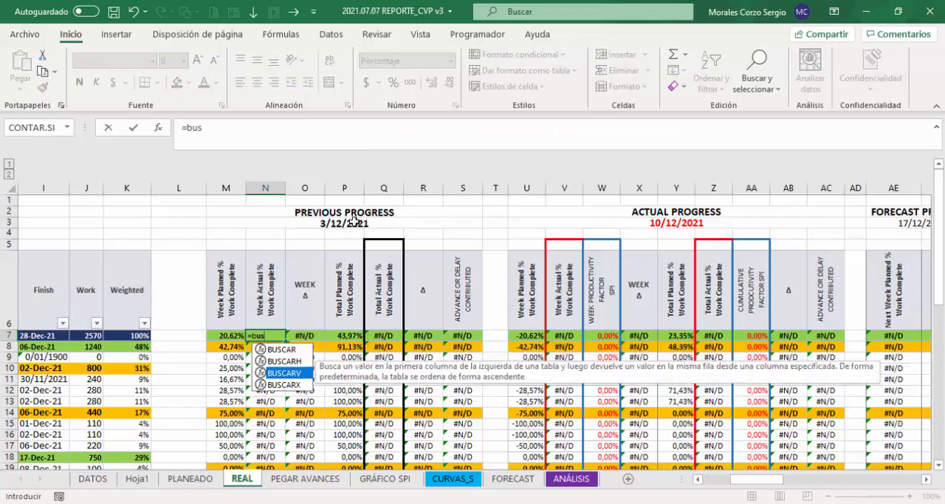
{"action": "key", "text": "Tab"}
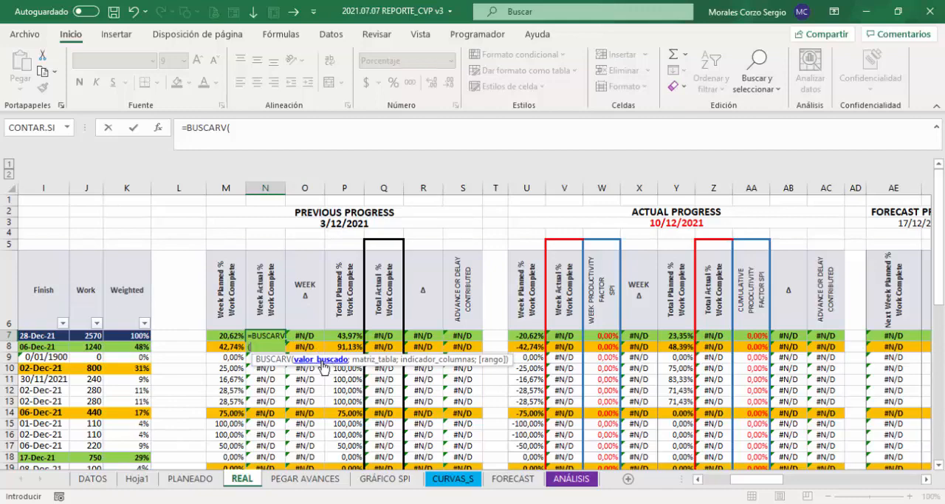
Step: Use the Activity ID cell $E7, with its column locked, as the lookup value of the BUSCARV in N7
{"action": "key", "text": "ctrl+Left"}
{"action": "key", "text": "ctrl+Left"}
{"action": "key", "text": "ctrl+Left"}
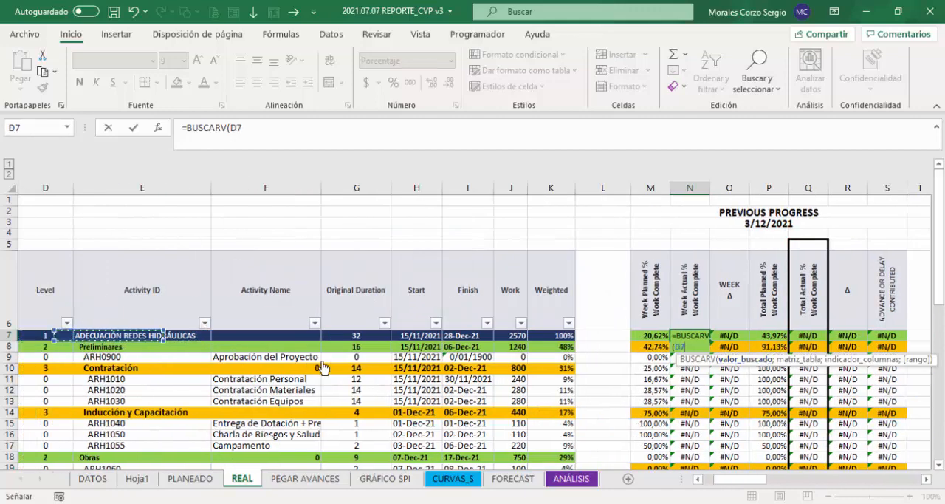
{"action": "key", "text": "Left"}
{"action": "key", "text": "Right"}
{"action": "key", "text": "Right"}
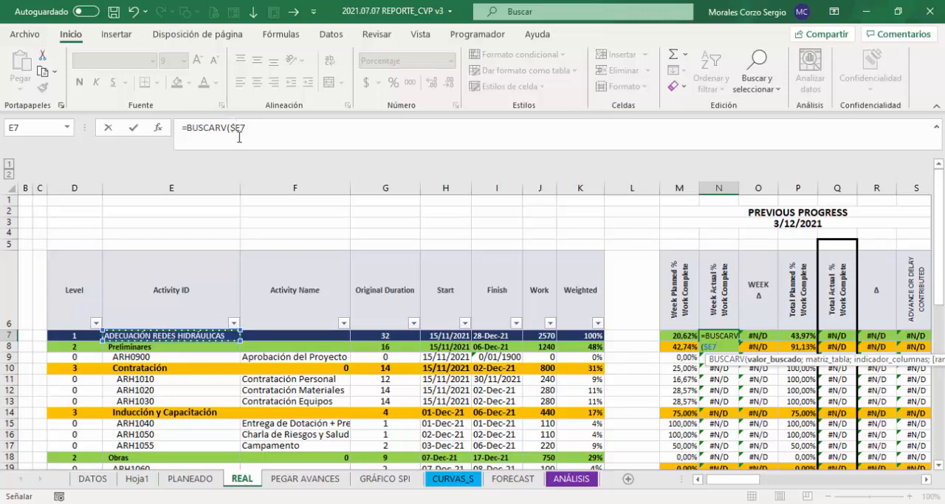
{"action": "type", "text": ";"}
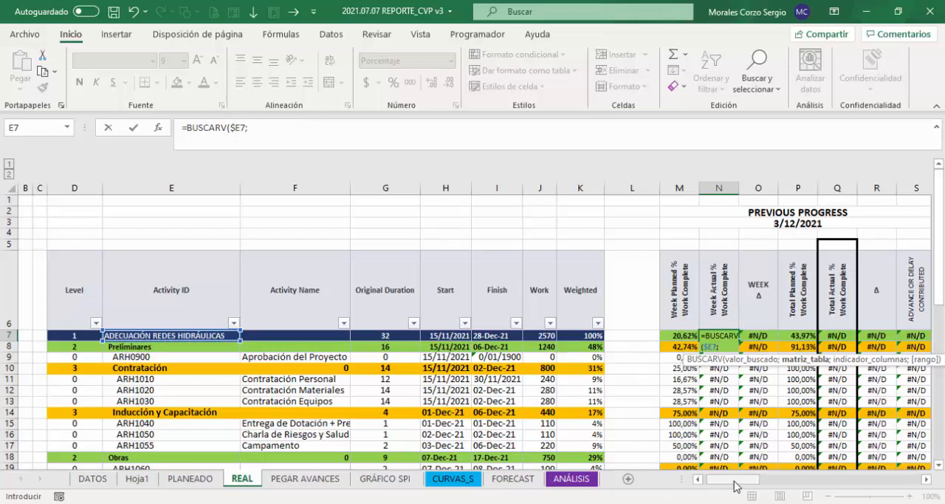
Step: Set the BUSCARV table array in N7 to the actual progress table $AZ$7:$BL$31 as an absolute reference
{"action": "left_click_drag", "start_coordinate": [736, 485], "coordinate": [905, 483]}
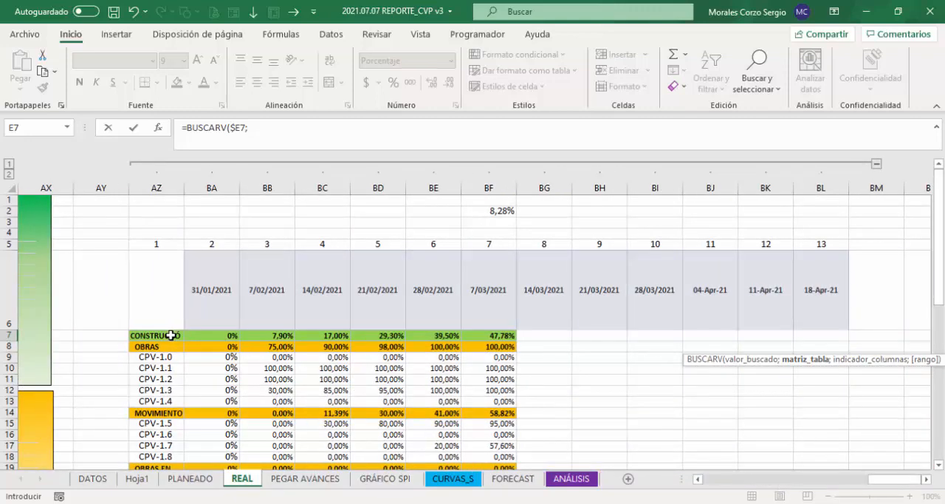
{"action": "left_click_drag", "start_coordinate": [171, 336], "coordinate": [524, 336]}
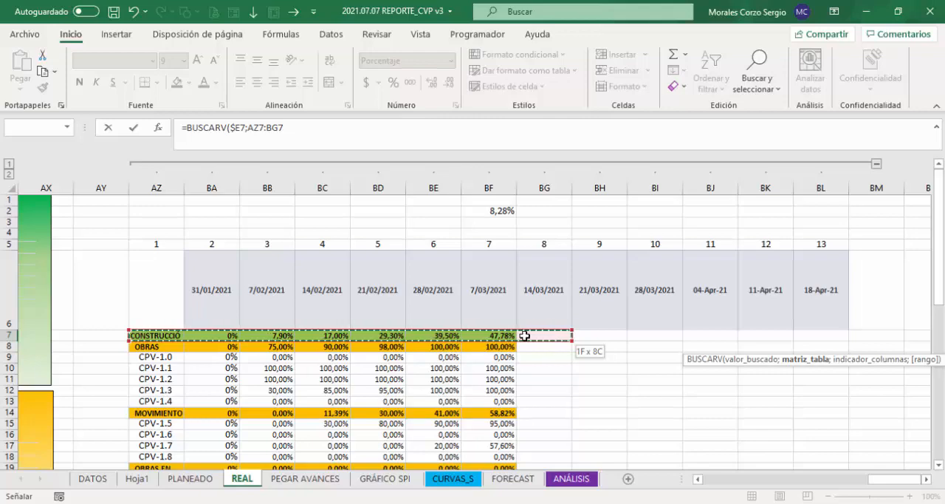
{"action": "left_click_drag", "start_coordinate": [524, 336], "coordinate": [822, 335]}
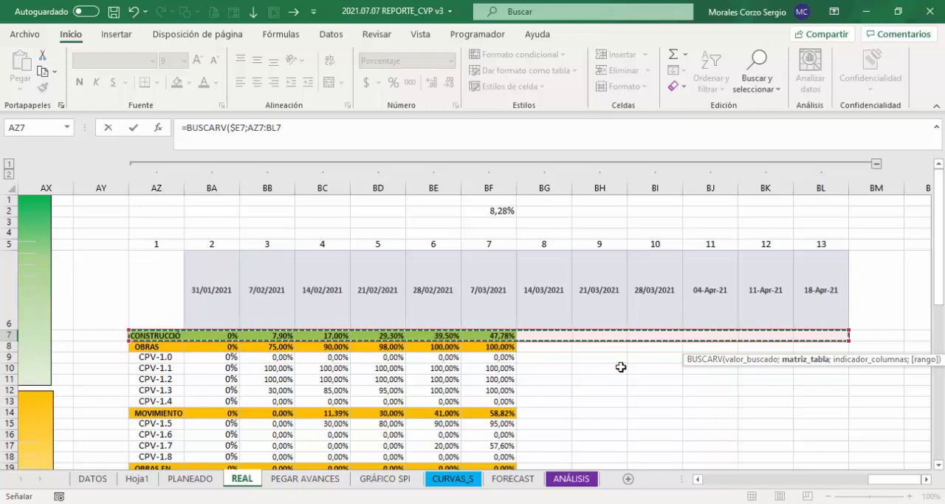
{"action": "key", "text": "shift+Down"}
{"action": "key", "text": "shift+Down"}
{"action": "key", "text": "shift+Down"}
{"action": "key", "text": "shift+Down"}
{"action": "key", "text": "shift+Down"}
{"action": "key", "text": "shift+Down"}
{"action": "key", "text": "shift+Down"}
{"action": "key", "text": "shift+Down"}
{"action": "key", "text": "shift+Down"}
{"action": "key", "text": "shift+Down"}
{"action": "key", "text": "shift+Down"}
{"action": "key", "text": "shift+Down"}
{"action": "key", "text": "shift+Down"}
{"action": "key", "text": "shift+Down"}
{"action": "key", "text": "shift+Down"}
{"action": "key", "text": "shift+Down"}
{"action": "key", "text": "shift+Down"}
{"action": "key", "text": "shift+Down"}
{"action": "key", "text": "shift+Down"}
{"action": "key", "text": "shift+Down"}
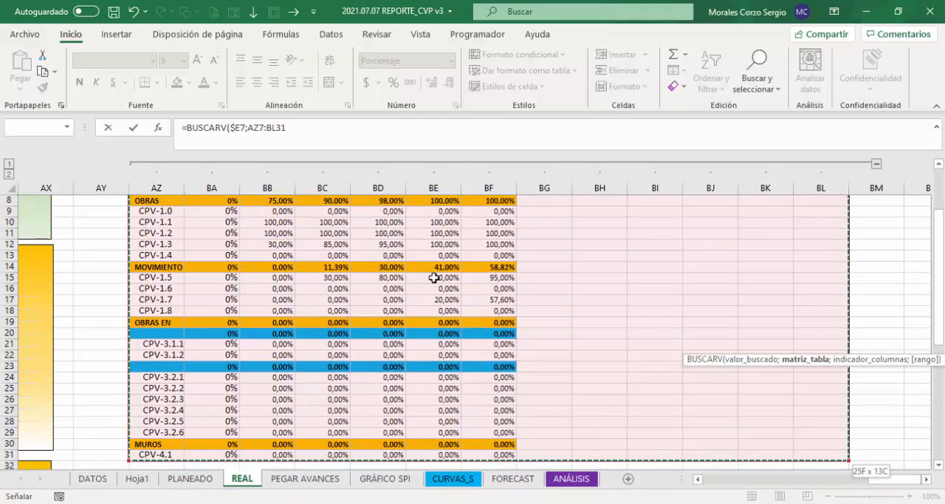
{"action": "key", "text": "F4"}
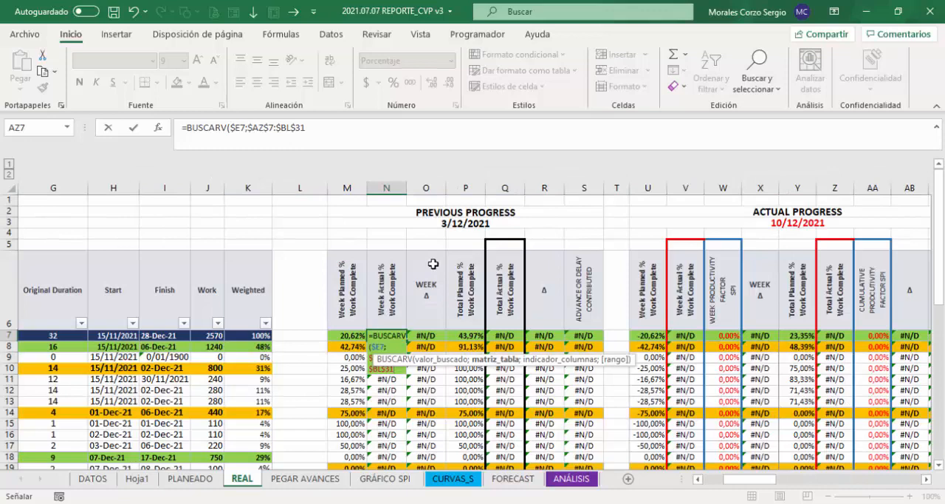
Step: Nest a COINCIDIR function as the column index of the BUSCARV in N7, with $U$3 as its absolute lookup value
{"action": "left_click", "coordinate": [324, 128]}
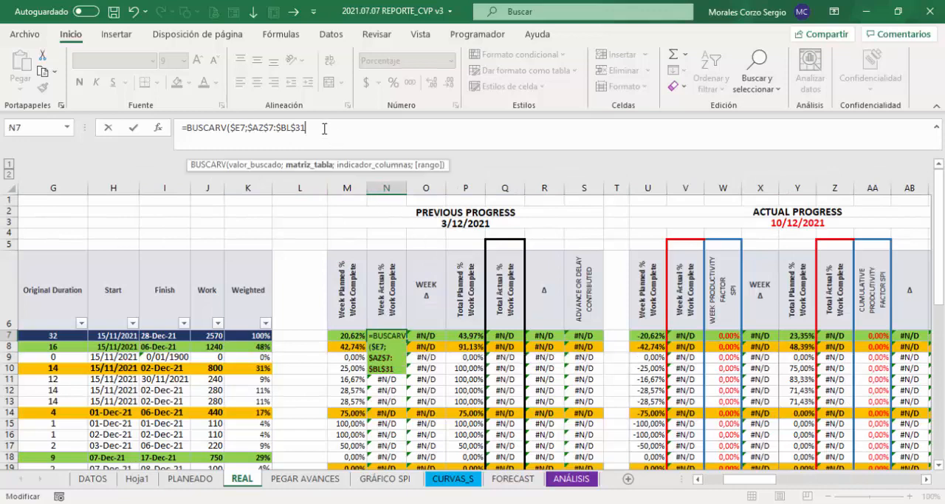
{"action": "type", "text": ";"}
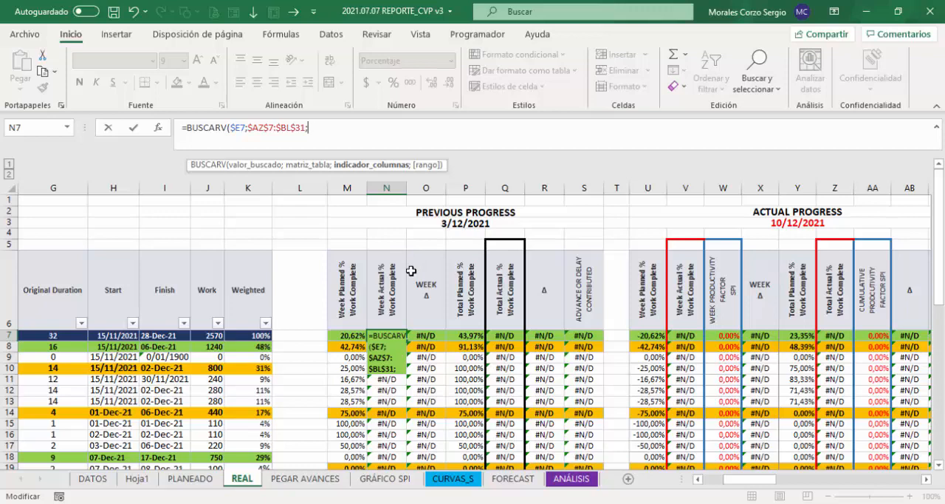
{"action": "type", "text": "coi"}
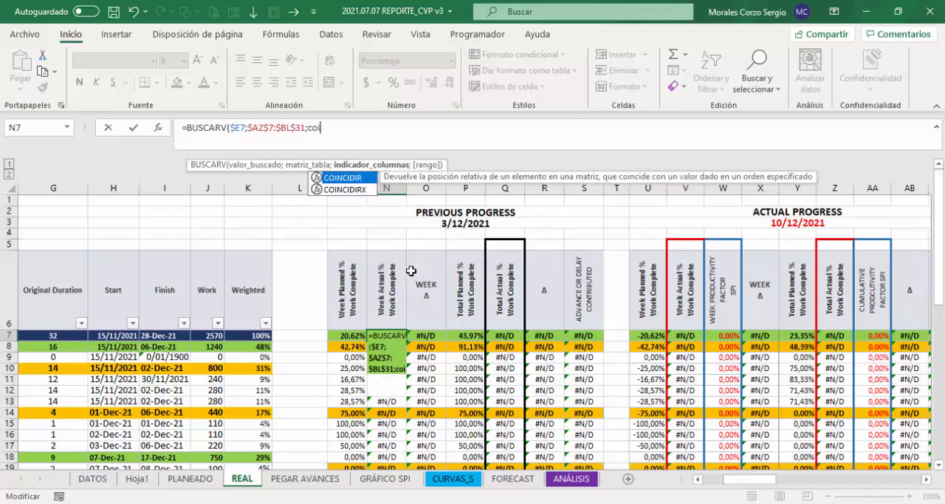
{"action": "key", "text": "Tab"}
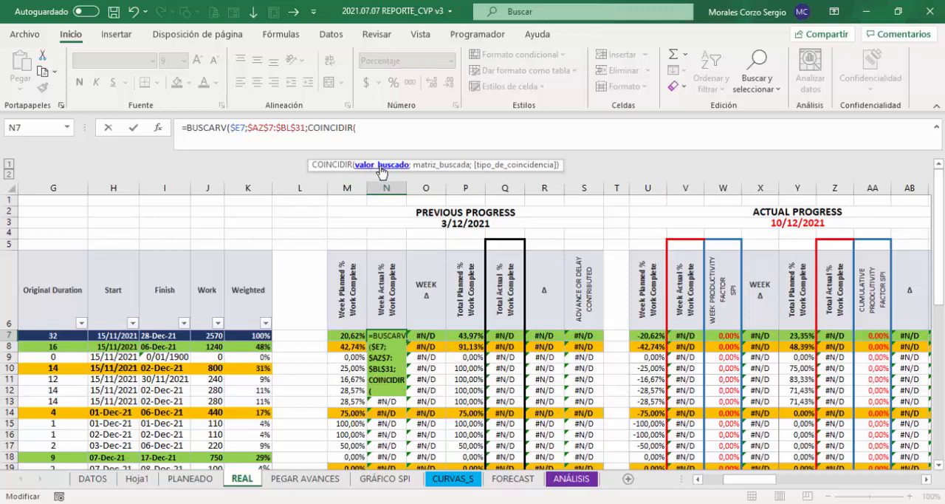
{"action": "left_click", "coordinate": [644, 222]}
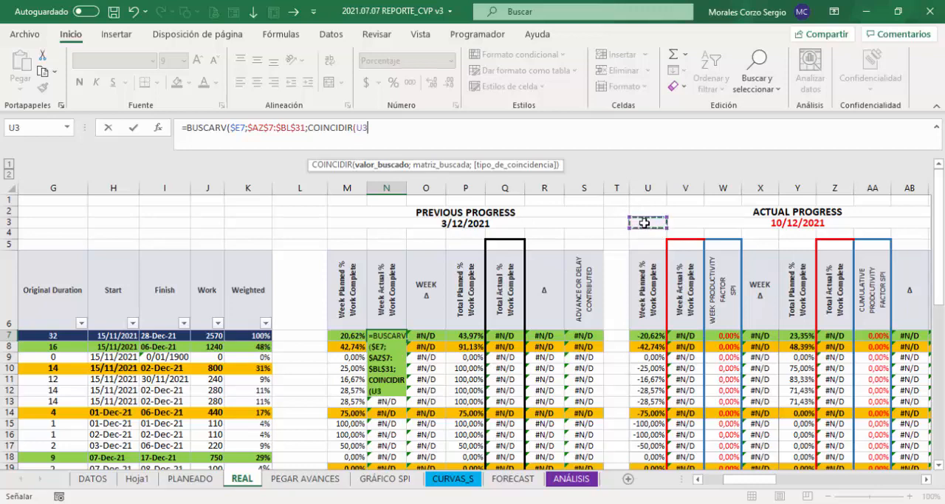
{"action": "key", "text": "F4"}
{"action": "type", "text": ";"}
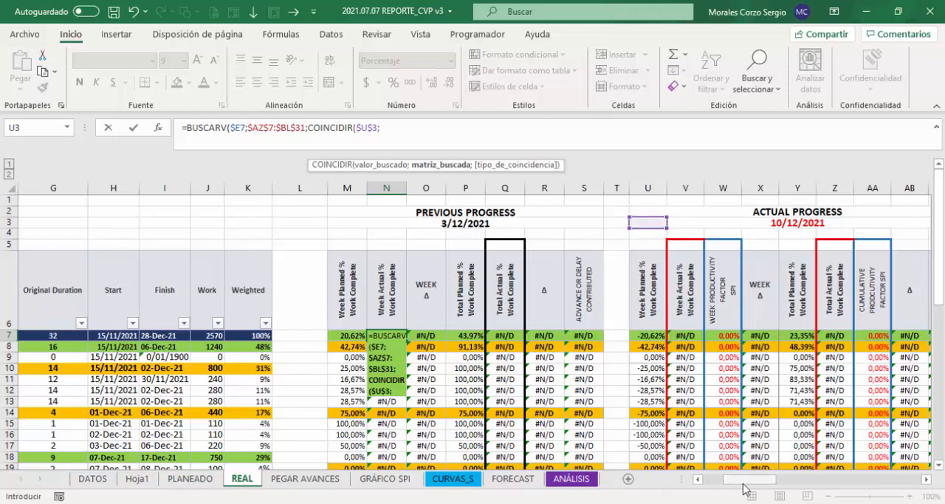
Step: Set the COINCIDIR lookup array to the date headers $BA$6:$BL$6 with match type 0 and close the function
{"action": "left_click_drag", "start_coordinate": [738, 480], "coordinate": [897, 481]}
{"action": "left_click_drag", "start_coordinate": [209, 277], "coordinate": [839, 280]}
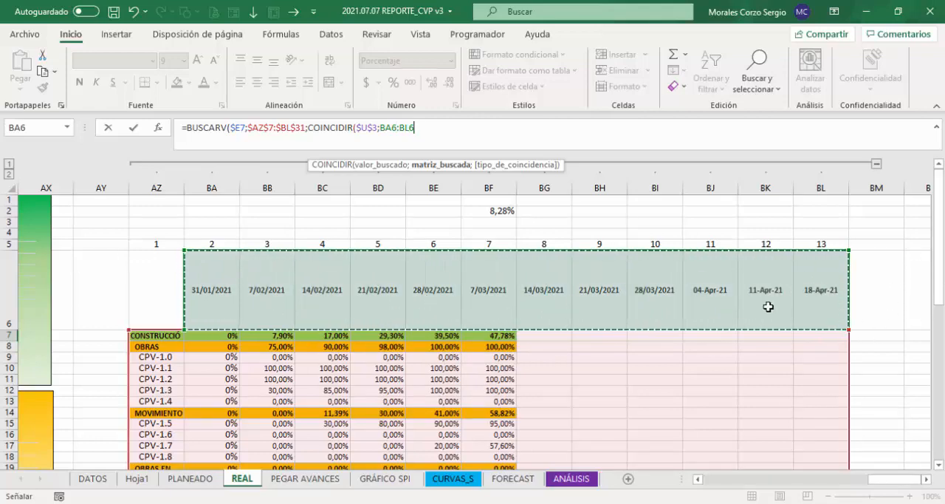
{"action": "key", "text": "F4"}
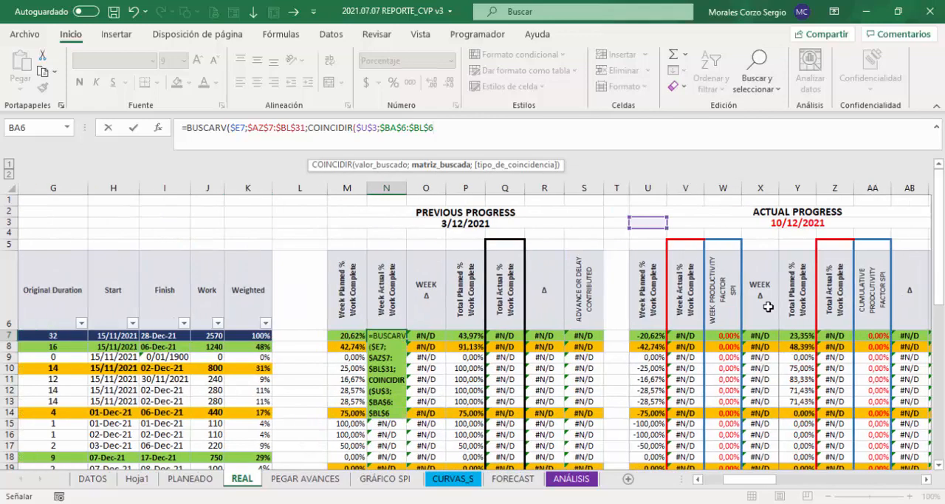
{"action": "type", "text": ";"}
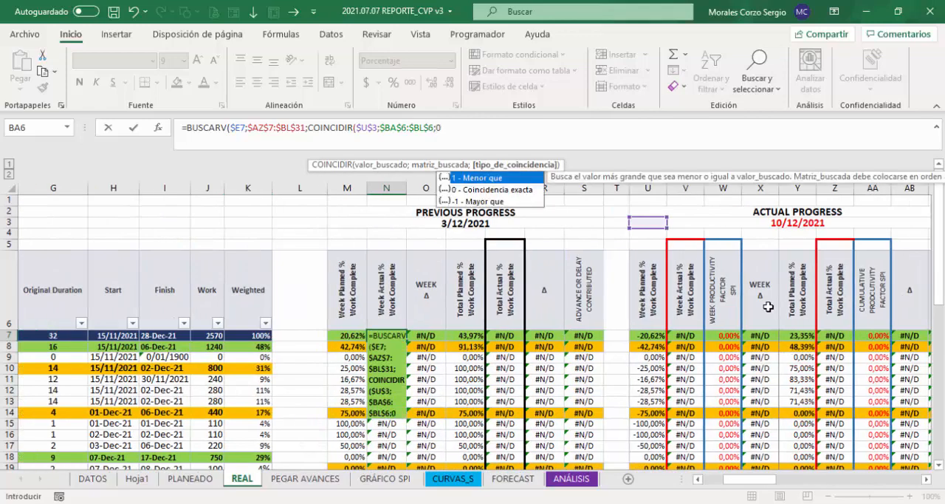
{"action": "type", "text": "0"}
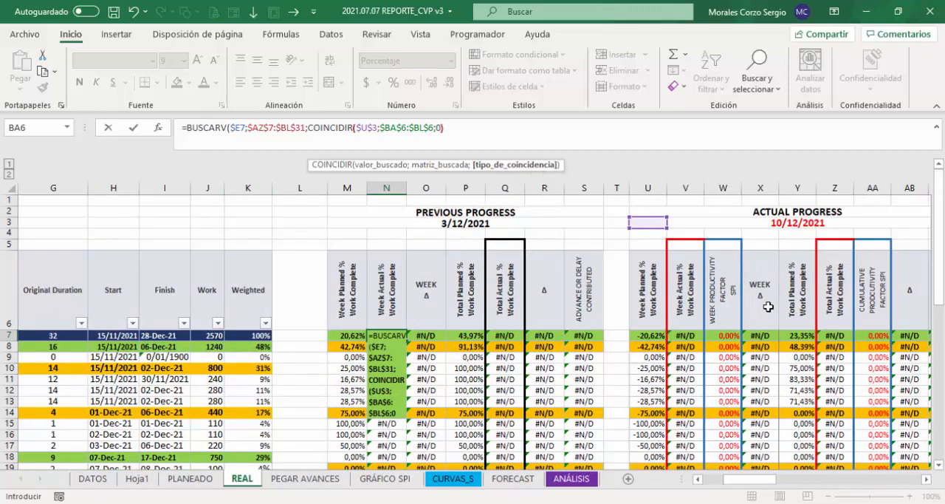
{"action": "type", "text": ")"}
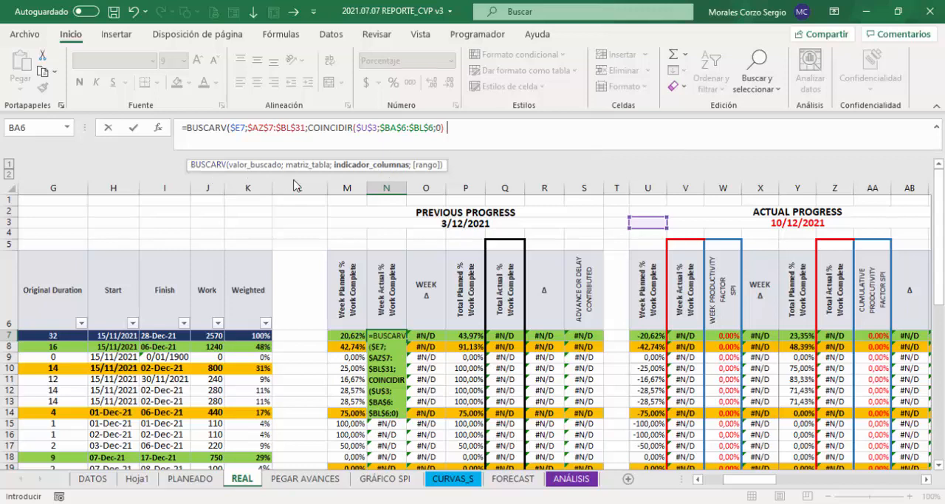
Step: Complete the BUSCARV in N7 with 0 for an exact match and commit the formula
{"action": "type", "text": ";0"}
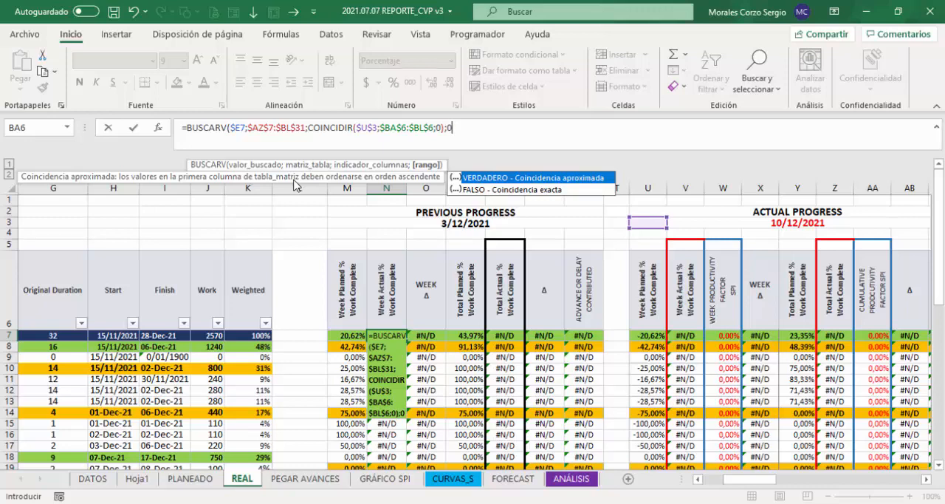
{"action": "type", "text": ")"}
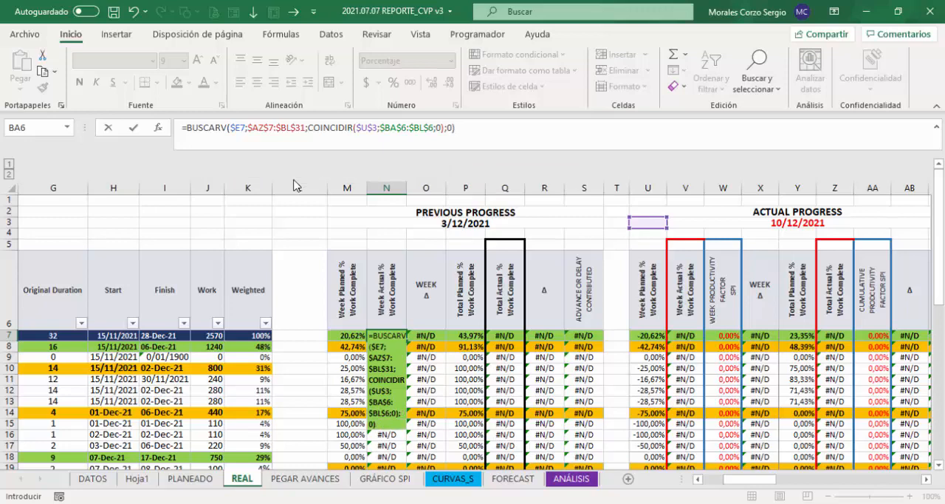
{"action": "key", "text": "Return"}
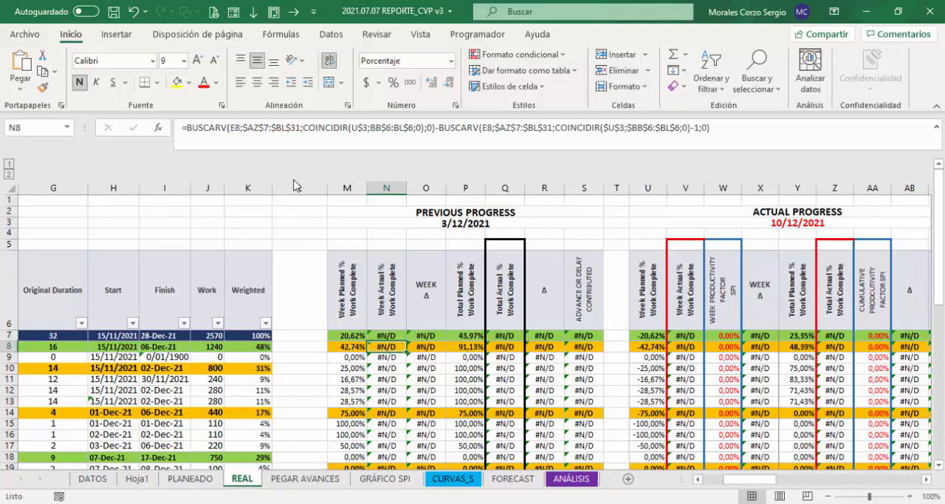
{"action": "key", "text": "Up"}
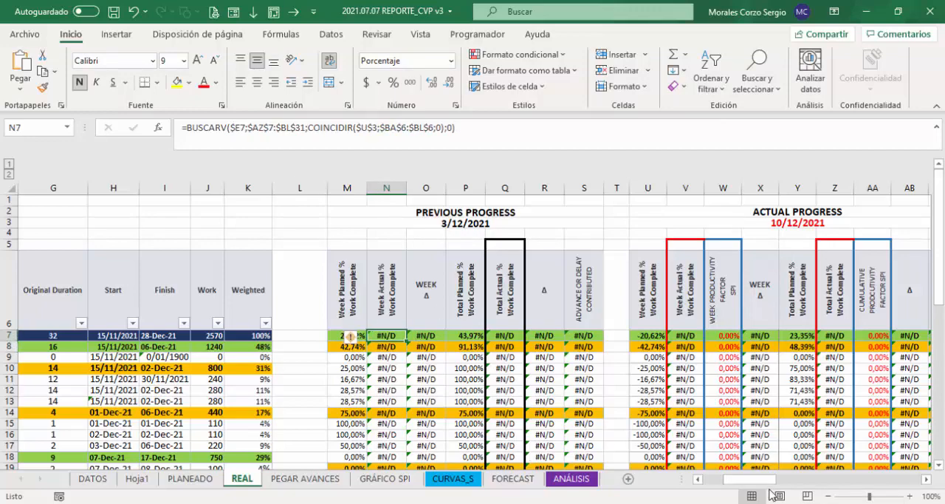
Step: Copy the Activity ID list in E7:E31 on the REAL sheet
{"action": "left_click_drag", "start_coordinate": [750, 480], "coordinate": [894, 480]}
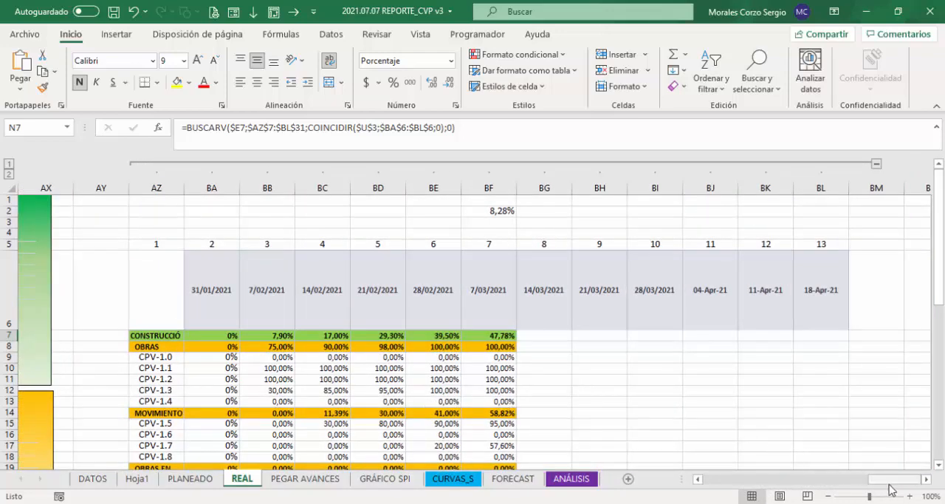
{"action": "left_click_drag", "start_coordinate": [875, 480], "coordinate": [705, 480]}
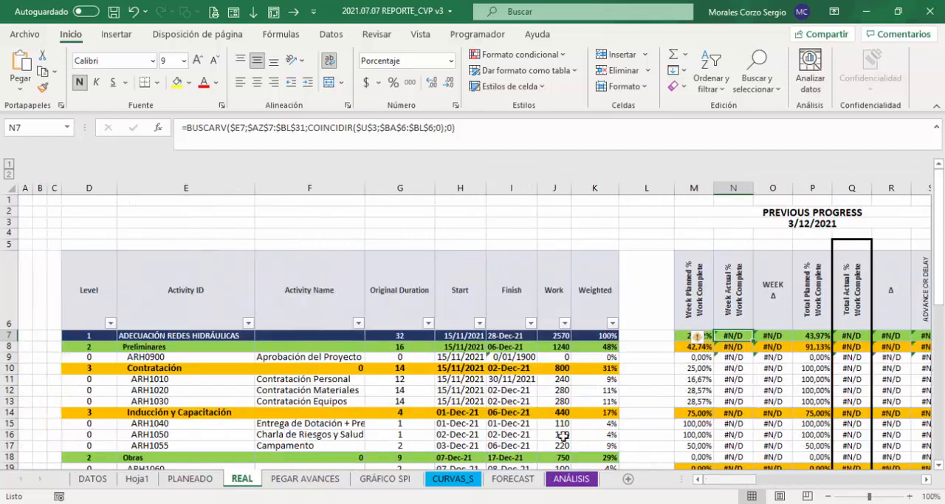
{"action": "left_click", "coordinate": [165, 336]}
{"action": "key", "text": "ctrl+shift+Down"}
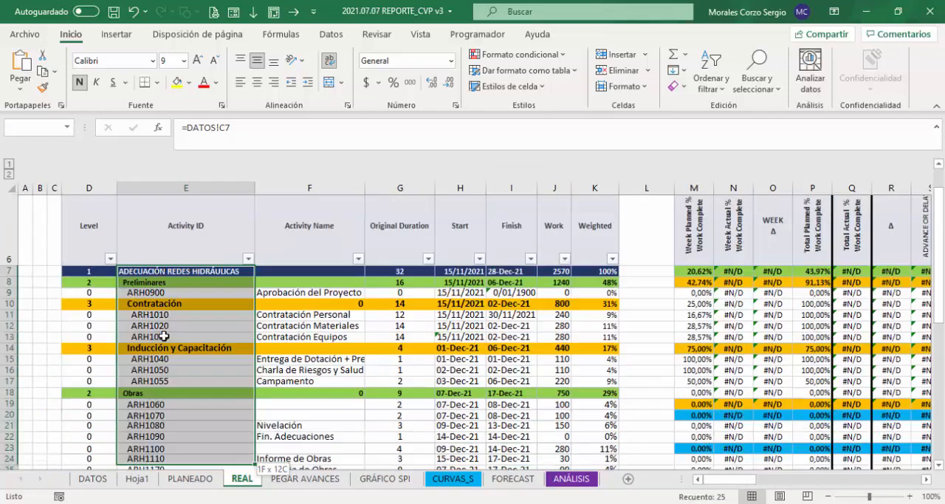
{"action": "key", "text": "ctrl+c"}
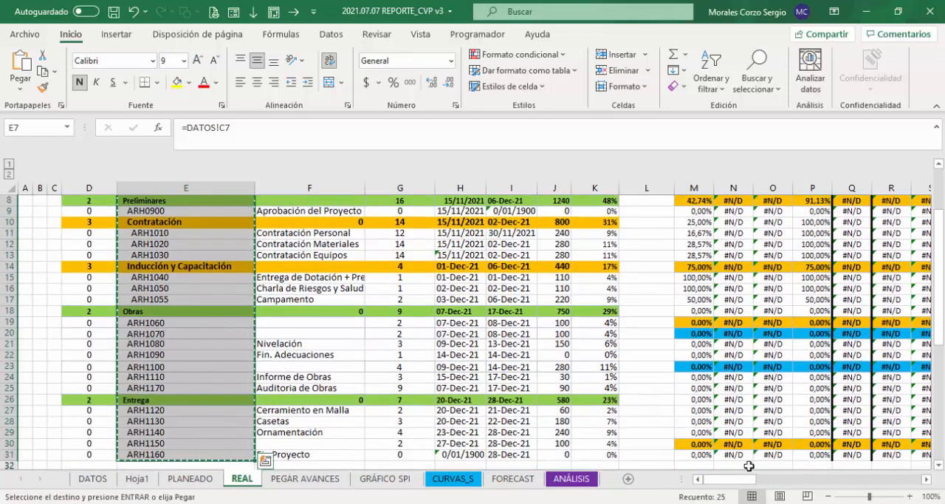
Step: Paste the copied Activity IDs as values from AZ7 down, replacing the old identifiers of the actual progress table
{"action": "left_click_drag", "start_coordinate": [742, 478], "coordinate": [911, 477]}
{"action": "left_click", "coordinate": [167, 233]}
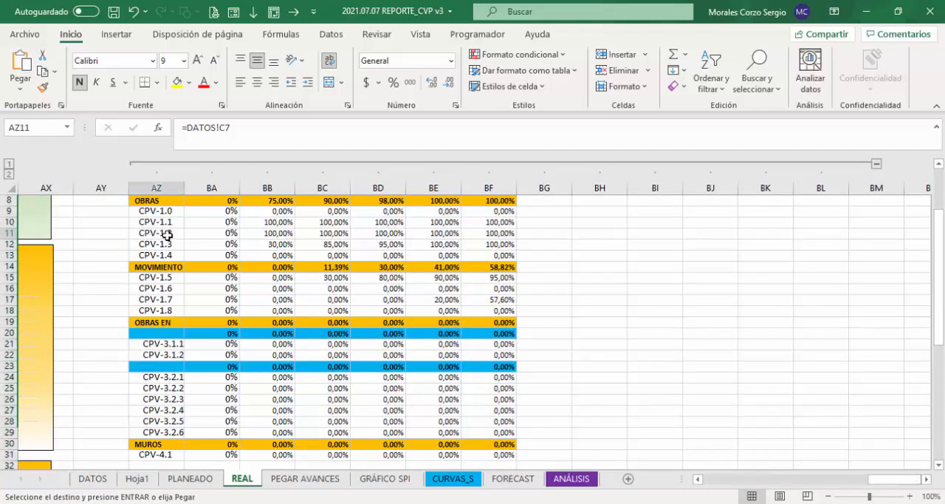
{"action": "key", "text": "Up"}
{"action": "key", "text": "Up"}
{"action": "key", "text": "Up"}
{"action": "key", "text": "Up"}
{"action": "key", "text": "Up"}
{"action": "key", "text": "Down"}
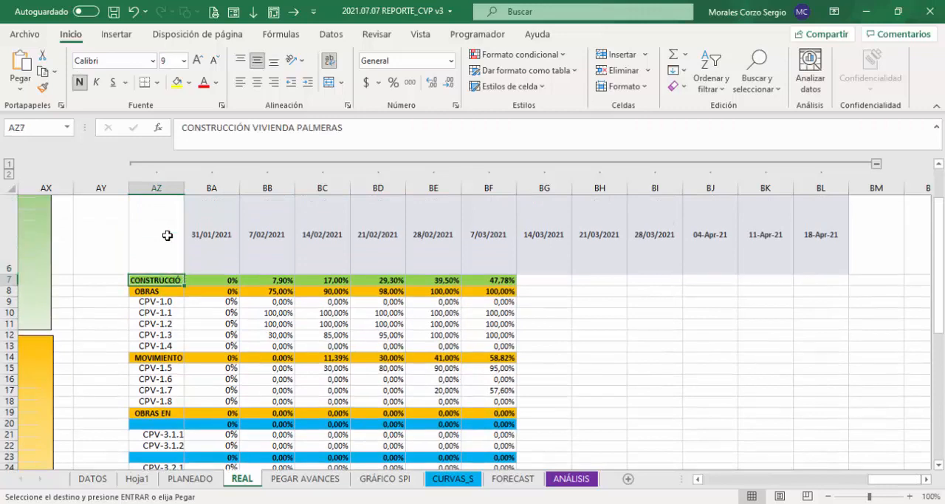
{"action": "key", "text": "Down"}
{"action": "key", "text": "Up"}
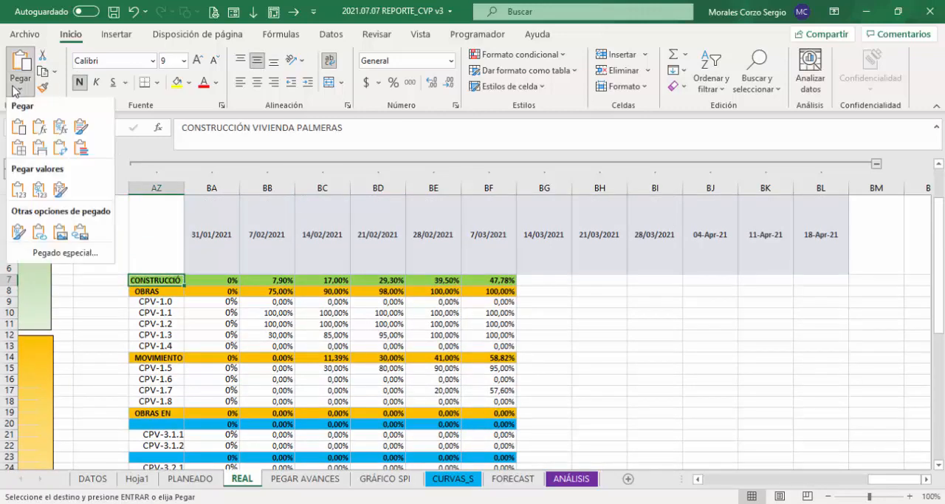
{"action": "left_click", "coordinate": [20, 89]}
{"action": "left_click", "coordinate": [20, 194]}
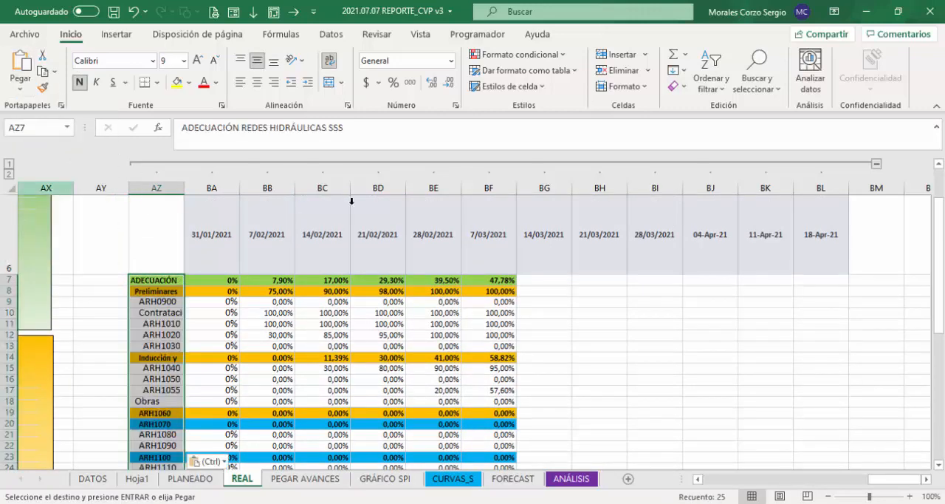
Step: Copy the weekly date headers K6:R6, from 12/11/2021 to 31/12/2021, on the PLANEADO sheet
{"action": "left_click_drag", "start_coordinate": [940, 244], "coordinate": [938, 221]}
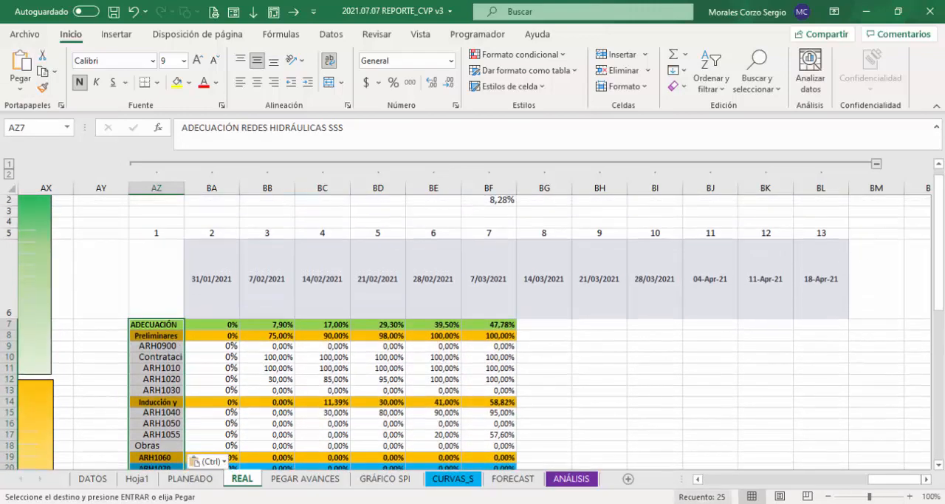
{"action": "left_click_drag", "start_coordinate": [896, 484], "coordinate": [759, 484]}
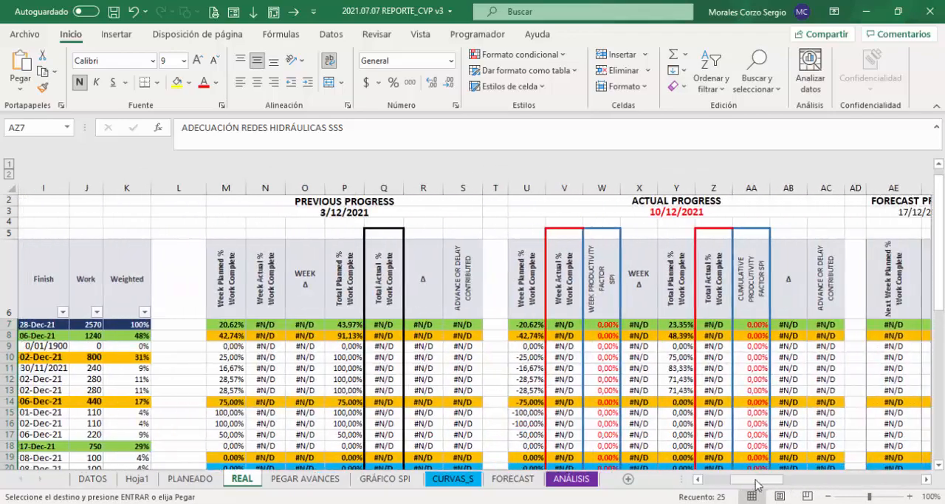
{"action": "left_click", "coordinate": [265, 324]}
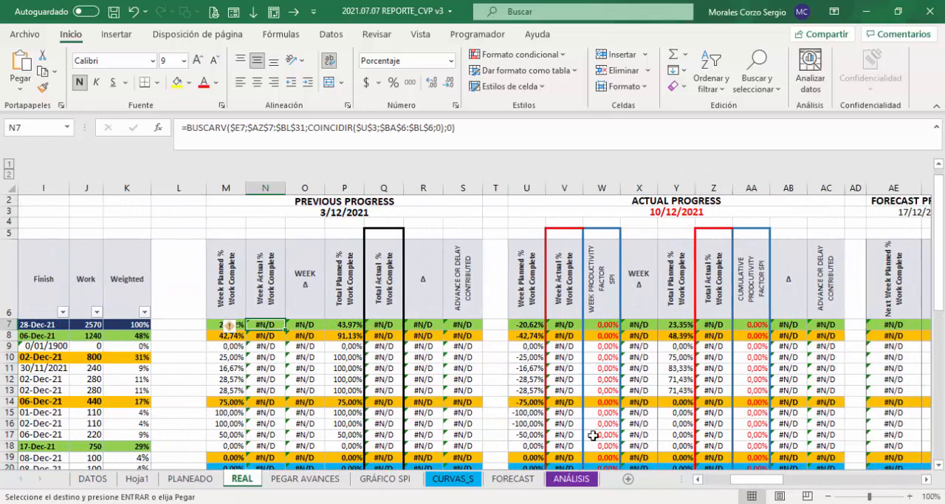
{"action": "left_click_drag", "start_coordinate": [771, 477], "coordinate": [823, 480]}
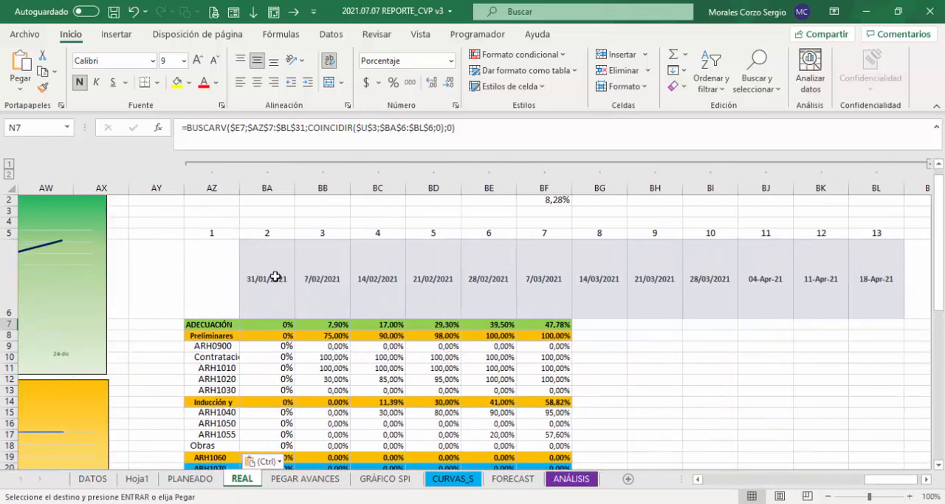
{"action": "left_click_drag", "start_coordinate": [894, 480], "coordinate": [729, 480]}
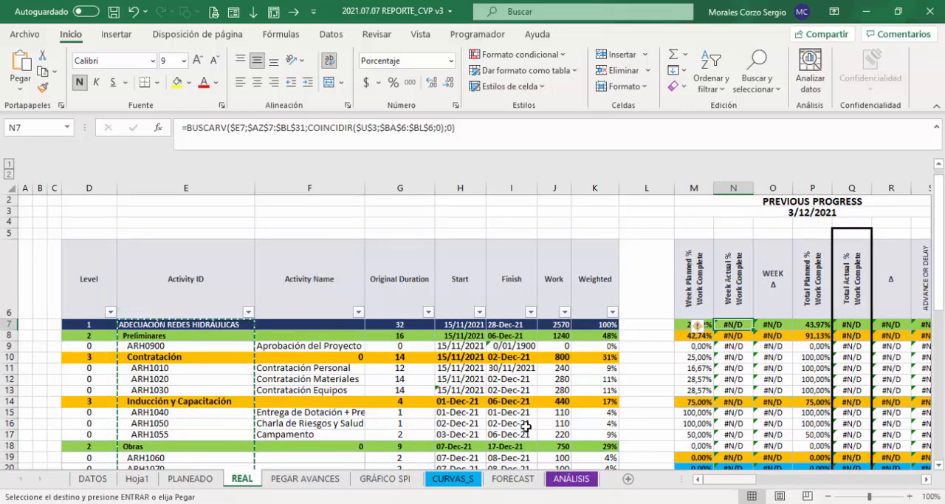
{"action": "left_click", "coordinate": [190, 478]}
{"action": "left_click", "coordinate": [546, 231]}
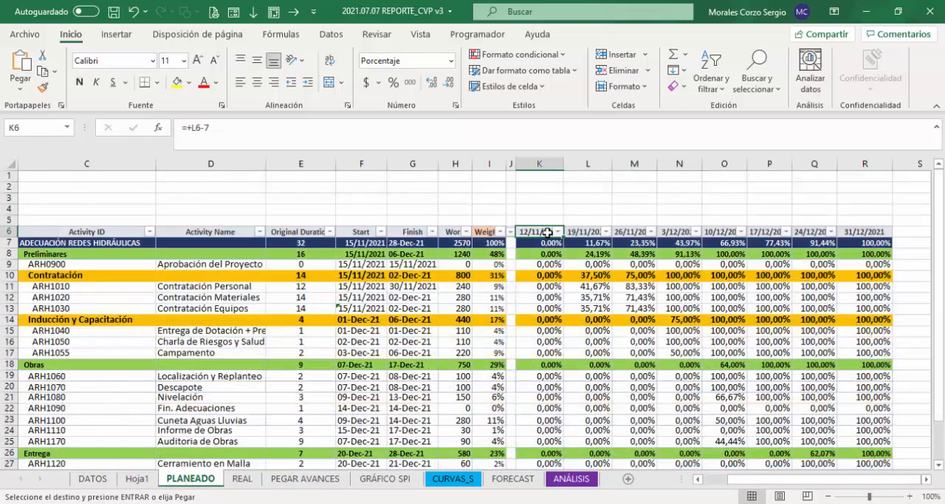
{"action": "left_click_drag", "start_coordinate": [577, 231], "coordinate": [871, 230]}
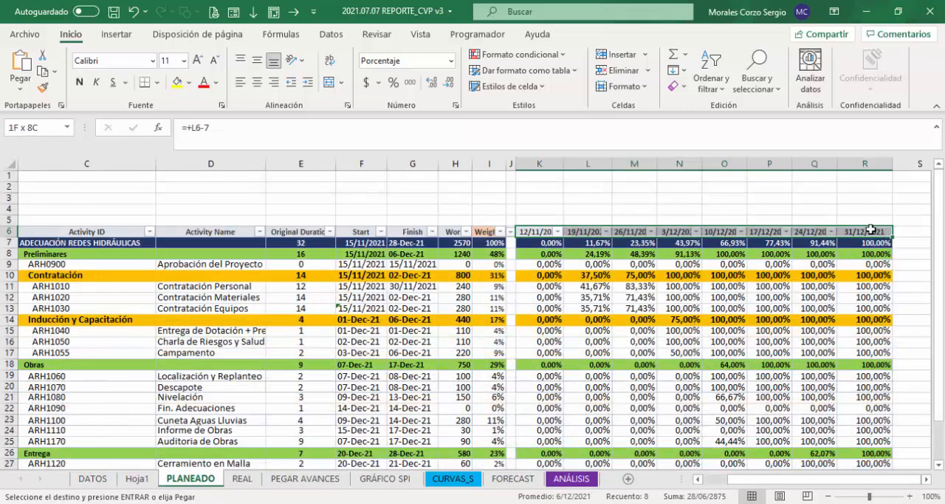
Step: Paste the copied weekly dates over the actual progress table's headers on REAL, starting at BA6
{"action": "left_click", "coordinate": [242, 479]}
{"action": "left_click", "coordinate": [712, 281]}
{"action": "key", "text": "Right"}
{"action": "key", "text": "Right"}
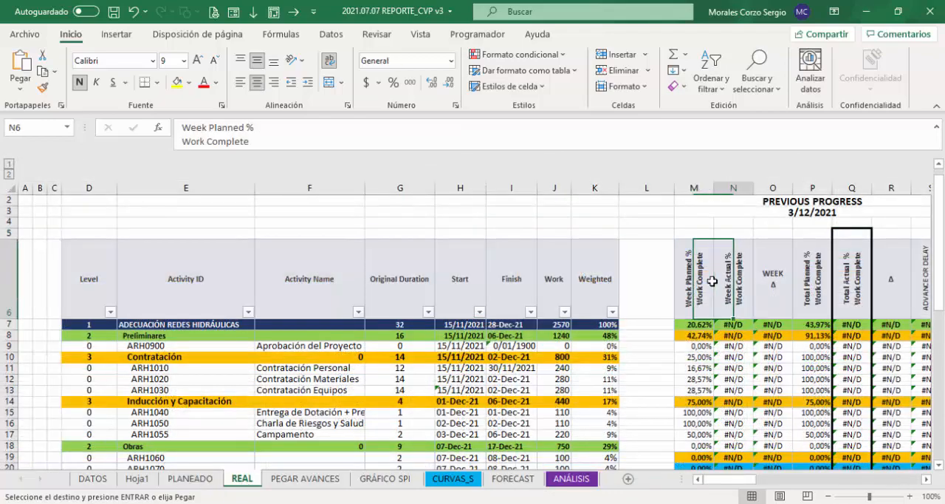
{"action": "key", "text": "Right"}
{"action": "key", "text": "Right"}
{"action": "key", "text": "Right"}
{"action": "key", "text": "Right"}
{"action": "key", "text": "Right"}
{"action": "key", "text": "Right"}
{"action": "key", "text": "Right"}
{"action": "key", "text": "Right"}
{"action": "key", "text": "Right"}
{"action": "key", "text": "Right"}
{"action": "key", "text": "Right"}
{"action": "key", "text": "Right"}
{"action": "key", "text": "Right"}
{"action": "key", "text": "Right"}
{"action": "key", "text": "Right"}
{"action": "key", "text": "Right"}
{"action": "key", "text": "Right"}
{"action": "key", "text": "Right"}
{"action": "key", "text": "Right"}
{"action": "key", "text": "Right"}
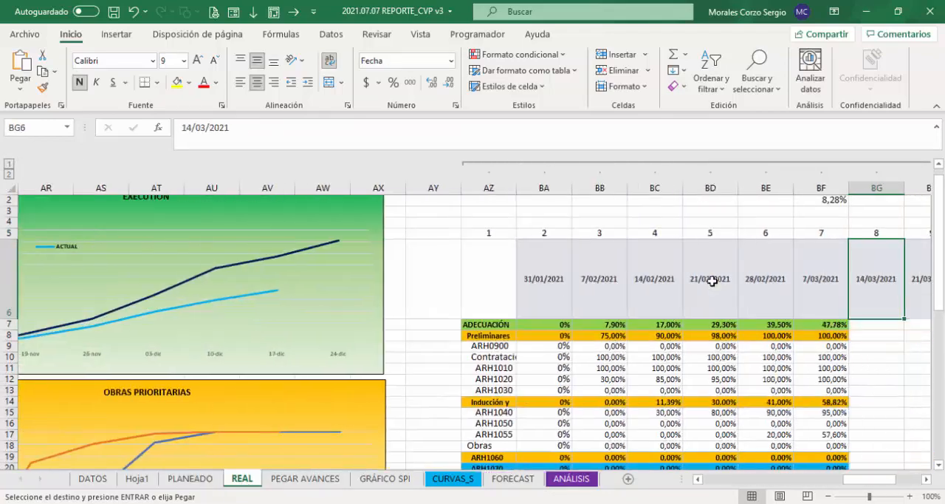
{"action": "key", "text": "Left"}
{"action": "key", "text": "Left"}
{"action": "key", "text": "Left"}
{"action": "key", "text": "Left"}
{"action": "key", "text": "Left"}
{"action": "key", "text": "Left"}
{"action": "key", "text": "Left"}
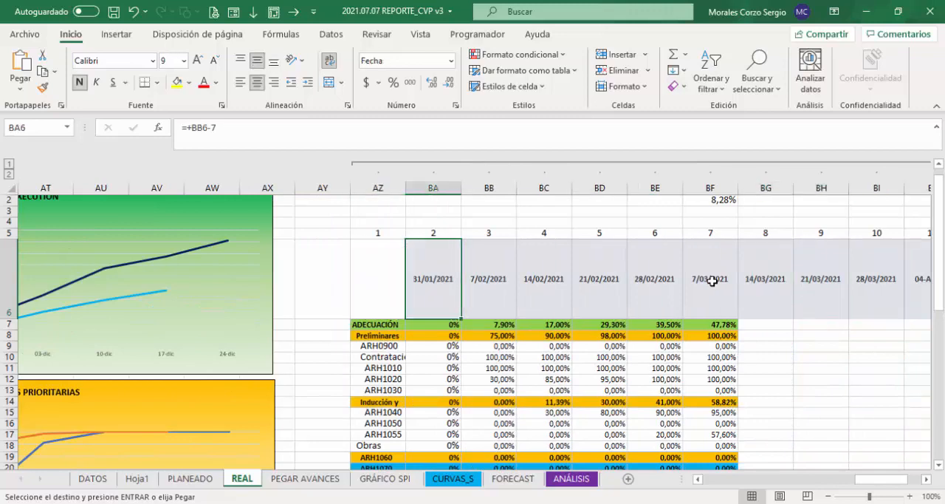
{"action": "key", "text": "ctrl+v"}
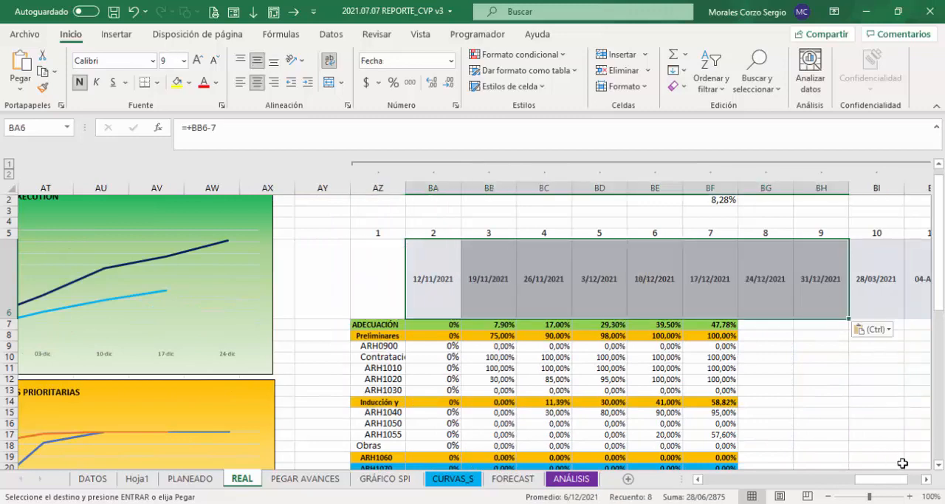
{"action": "left_click", "coordinate": [928, 479]}
{"action": "left_click", "coordinate": [928, 479]}
{"action": "left_click", "coordinate": [928, 480]}
{"action": "left_click", "coordinate": [928, 479]}
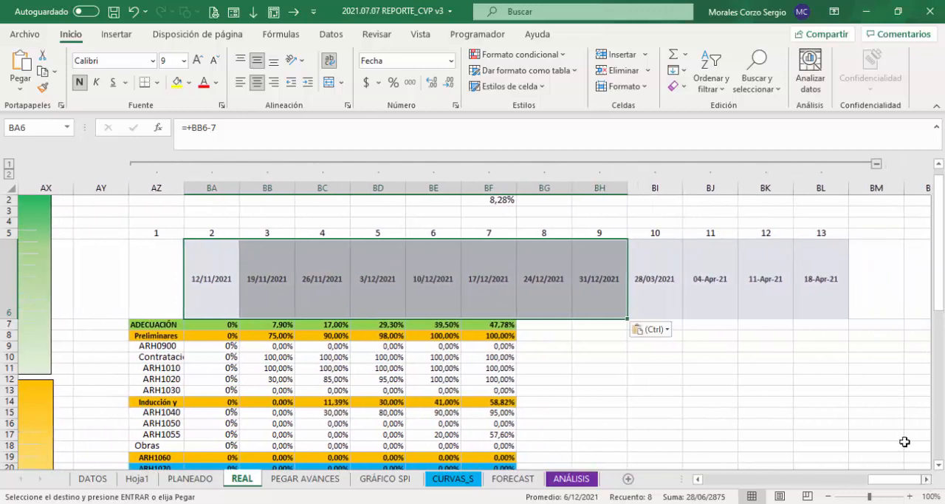
Step: Delete the surplus columns BI to BL after the 31/12/2021 header of the actual progress table
{"action": "left_click_drag", "start_coordinate": [655, 189], "coordinate": [843, 183]}
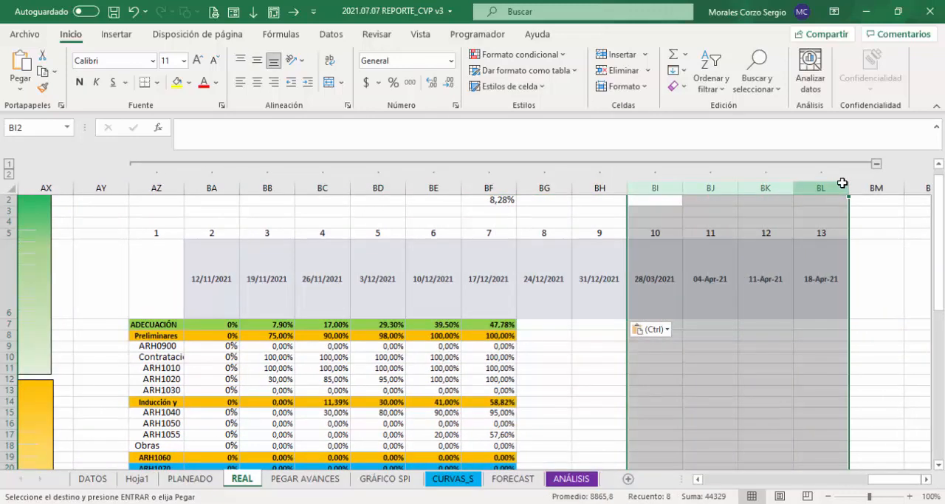
{"action": "key", "text": "ctrl+z"}
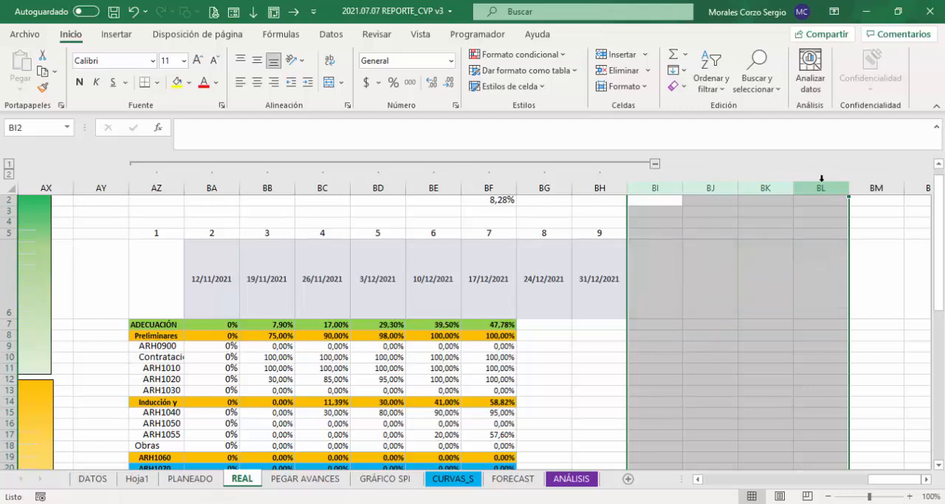
{"action": "left_click", "coordinate": [601, 282]}
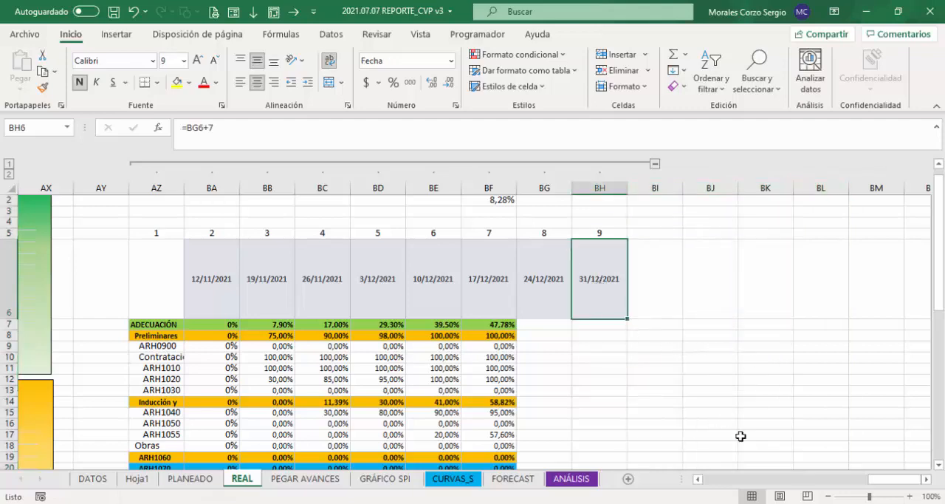
Step: Check the previous progress Week Actual % formula in N7 against the U3 date list and the 10/12/2021 column of the actual progress table
{"action": "left_click_drag", "start_coordinate": [898, 486], "coordinate": [757, 481]}
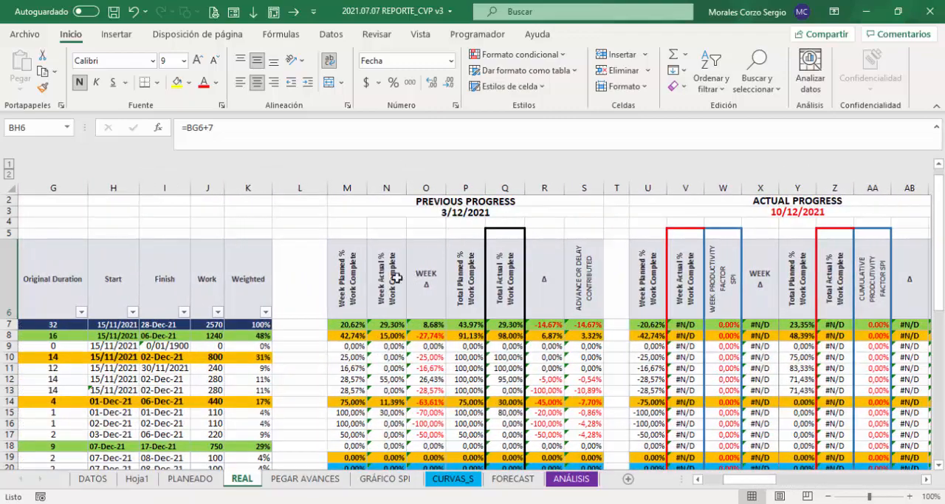
{"action": "left_click", "coordinate": [386, 324]}
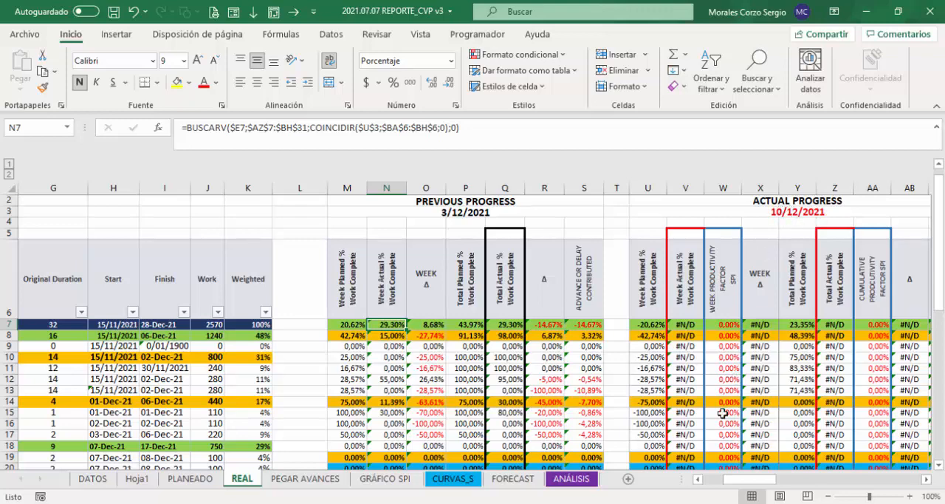
{"action": "left_click", "coordinate": [644, 213]}
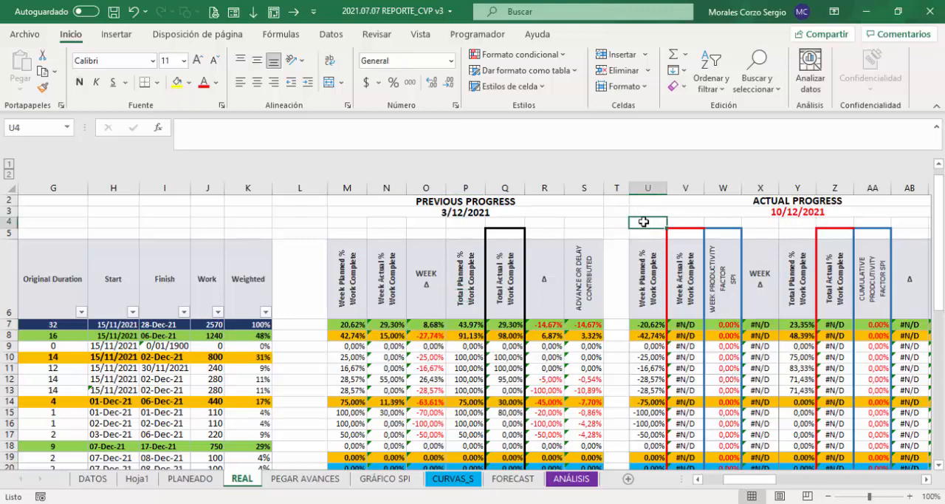
{"action": "left_click", "coordinate": [670, 215]}
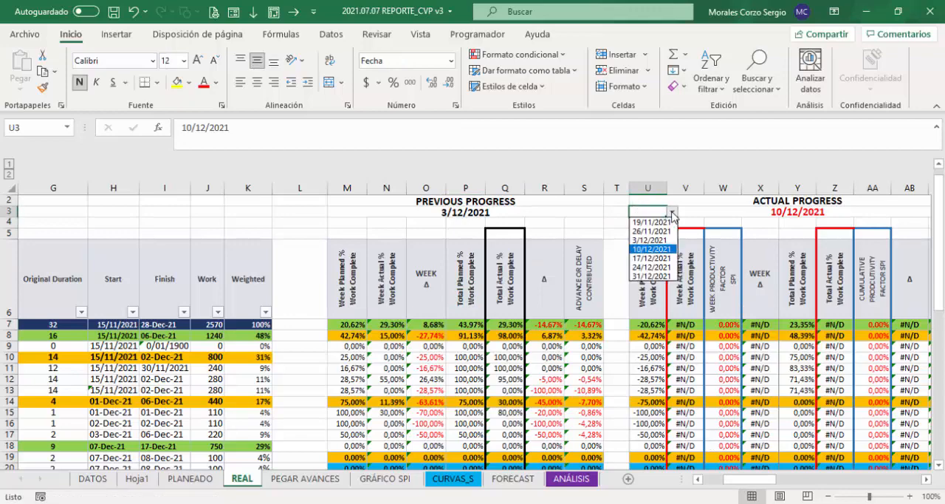
{"action": "left_click", "coordinate": [671, 216]}
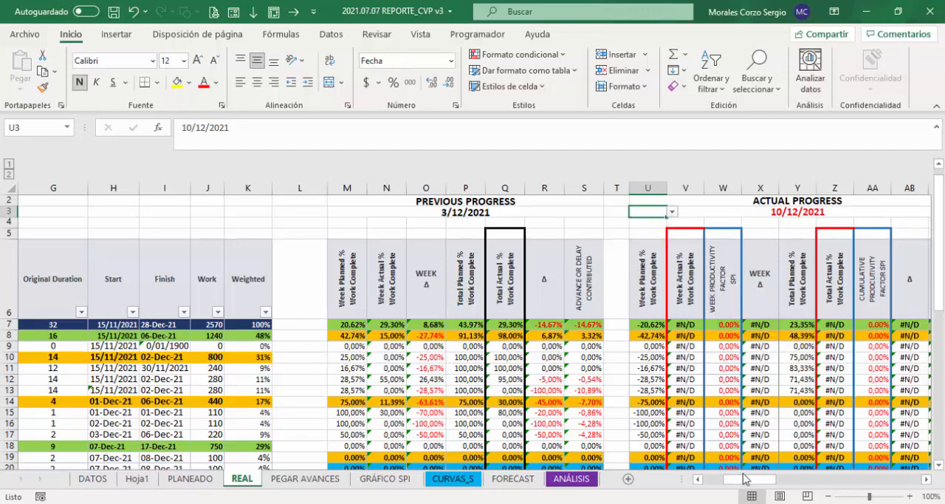
{"action": "left_click_drag", "start_coordinate": [745, 478], "coordinate": [886, 481]}
{"action": "left_click", "coordinate": [595, 282]}
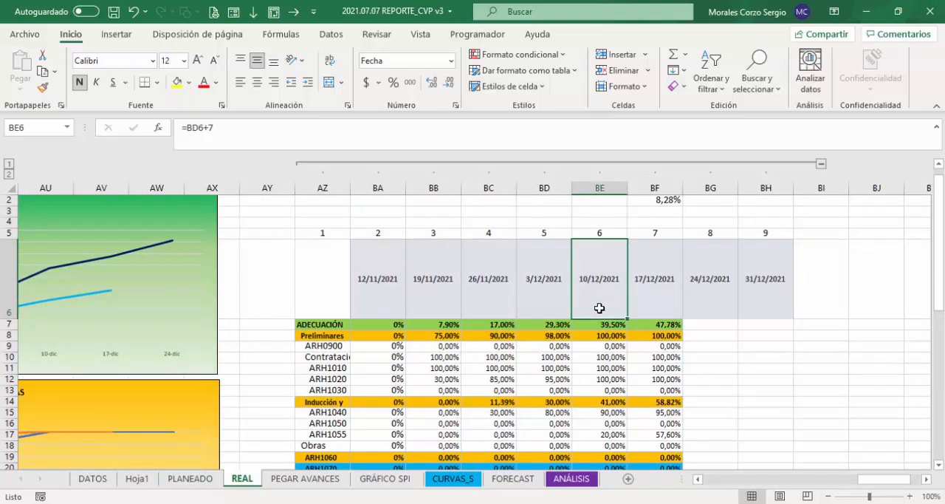
{"action": "left_click_drag", "start_coordinate": [599, 308], "coordinate": [602, 322]}
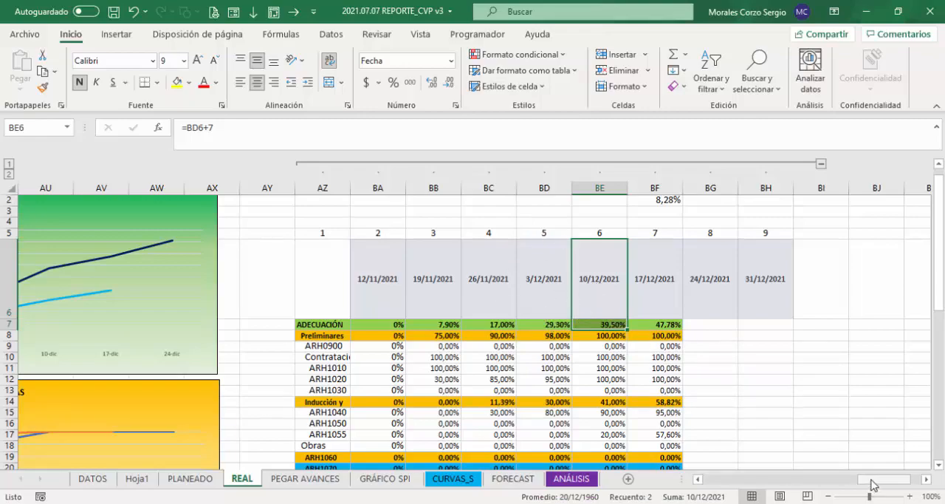
{"action": "left_click_drag", "start_coordinate": [865, 480], "coordinate": [734, 481]}
{"action": "left_click", "coordinate": [317, 324]}
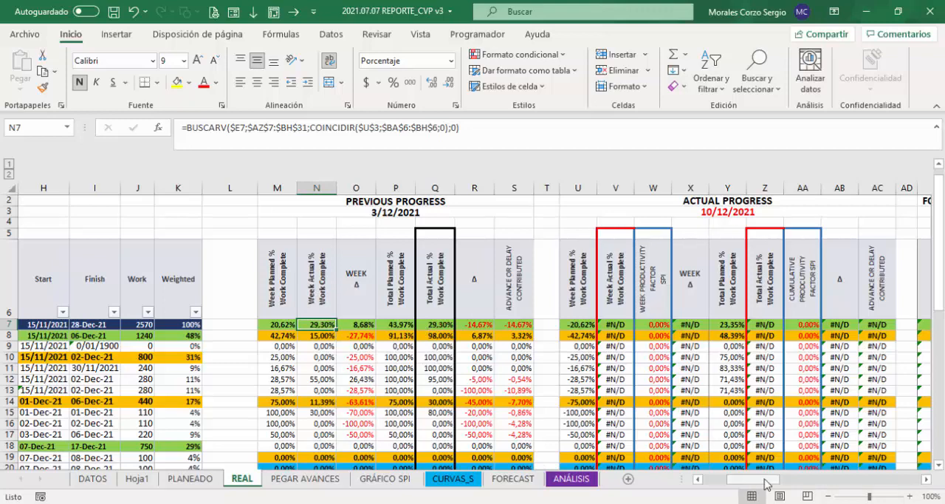
Step: Extend the N7 formula by subtracting a second BUSCARV that looks up the activity ID in $E7
{"action": "left_click", "coordinate": [468, 133]}
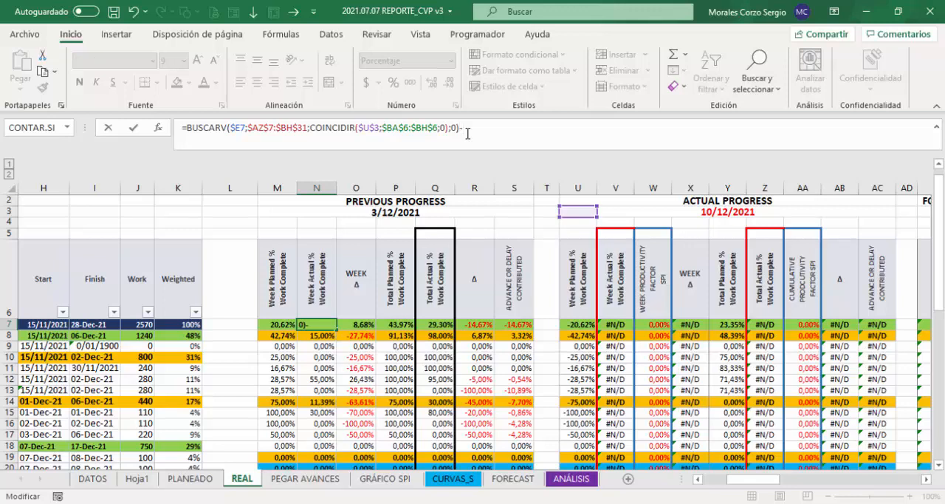
{"action": "type", "text": "-bus"}
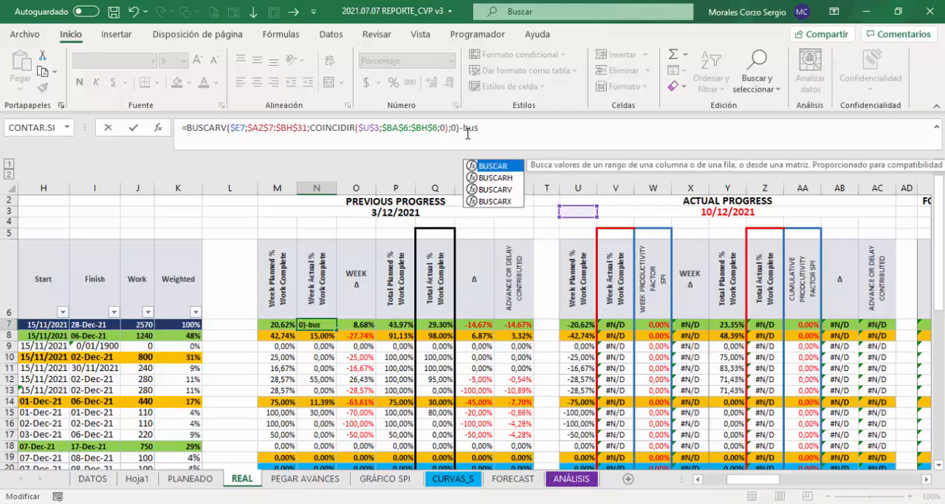
{"action": "key", "text": "Down"}
{"action": "key", "text": "Down"}
{"action": "key", "text": "Tab"}
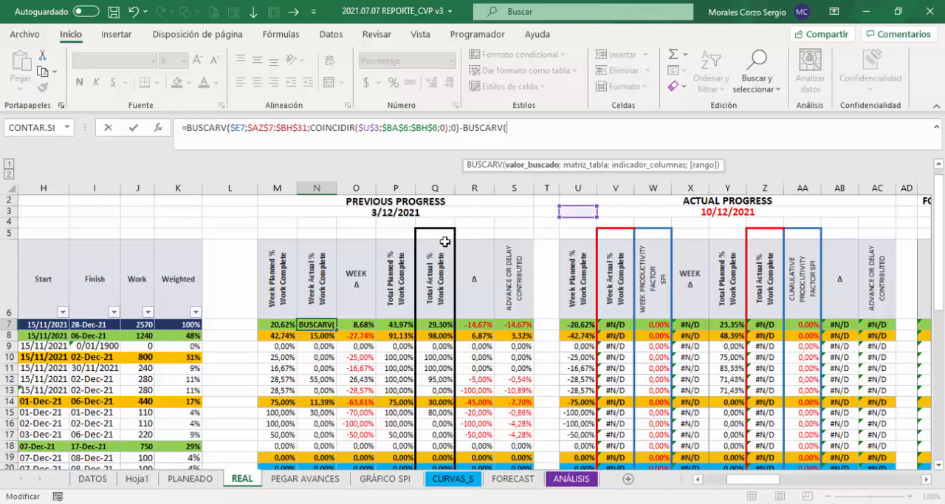
{"action": "key", "text": "Left"}
{"action": "key", "text": "Right"}
{"action": "left_click", "coordinate": [188, 324]}
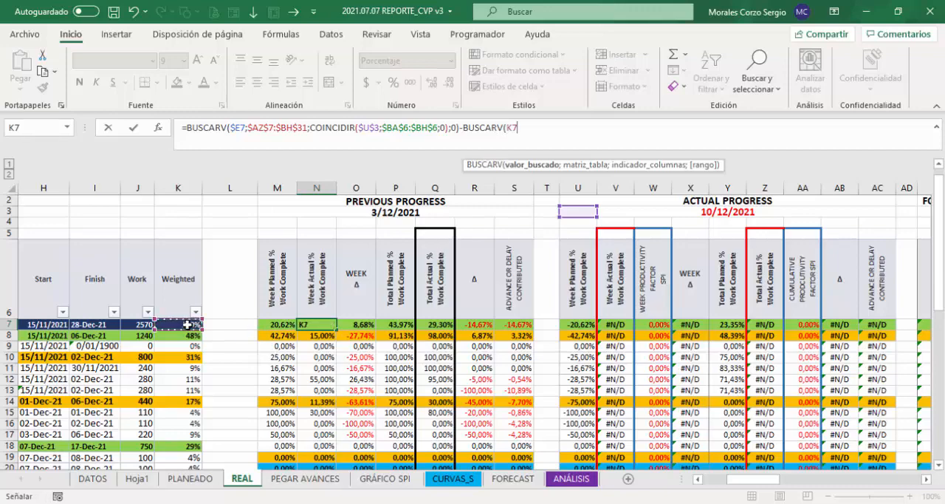
{"action": "key", "text": "Left"}
{"action": "key", "text": "Left"}
{"action": "key", "text": "Left"}
{"action": "key", "text": "Left"}
{"action": "key", "text": "Left"}
{"action": "key", "text": "Left"}
{"action": "key", "text": "Left"}
{"action": "key", "text": "Left"}
{"action": "key", "text": "Right"}
{"action": "key", "text": "Right"}
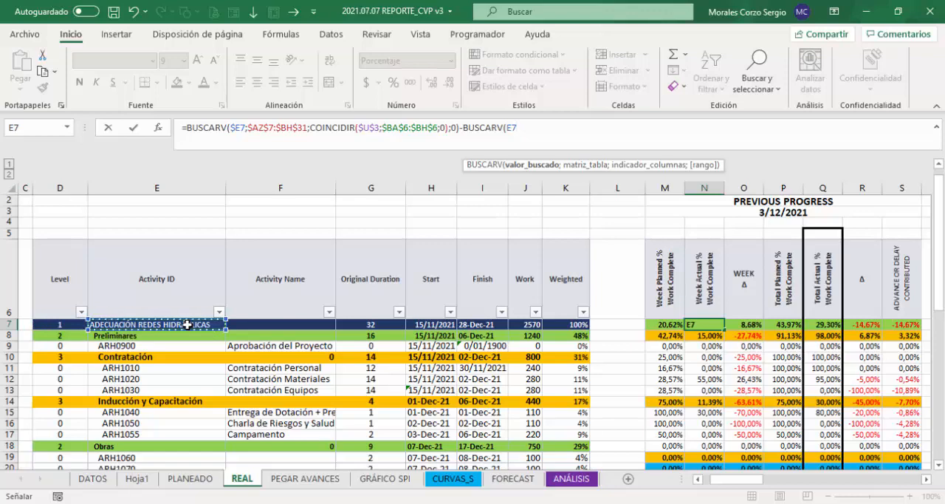
{"action": "key", "text": "F4"}
{"action": "key", "text": "F4"}
{"action": "key", "text": "F4"}
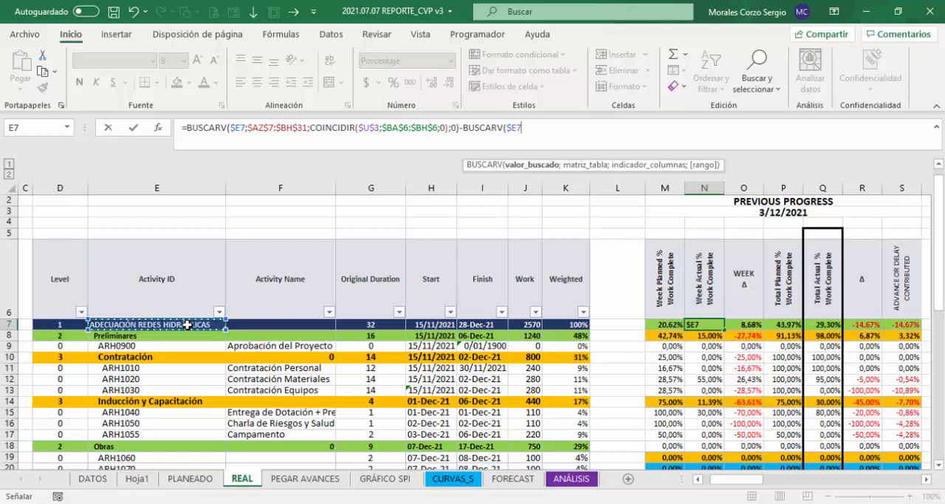
{"action": "type", "text": ";"}
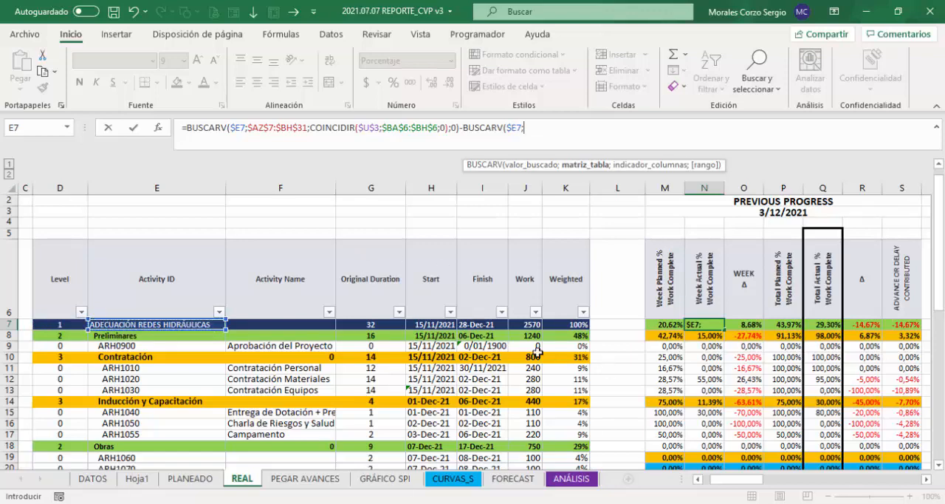
Step: Set the second BUSCARV's table range to the actual progress table as the absolute reference $AZ$7:$BH$31
{"action": "left_click", "coordinate": [488, 322]}
{"action": "key", "text": "Right"}
{"action": "key", "text": "Right"}
{"action": "key", "text": "Right"}
{"action": "key", "text": "Right"}
{"action": "key", "text": "Right"}
{"action": "key", "text": "Right"}
{"action": "key", "text": "Right"}
{"action": "key", "text": "Right"}
{"action": "key", "text": "Right"}
{"action": "key", "text": "Right"}
{"action": "key", "text": "Right"}
{"action": "key", "text": "Right"}
{"action": "key", "text": "Right"}
{"action": "key", "text": "Right"}
{"action": "key", "text": "Right"}
{"action": "key", "text": "Right"}
{"action": "key", "text": "Right"}
{"action": "key", "text": "Right"}
{"action": "key", "text": "Right"}
{"action": "key", "text": "Right"}
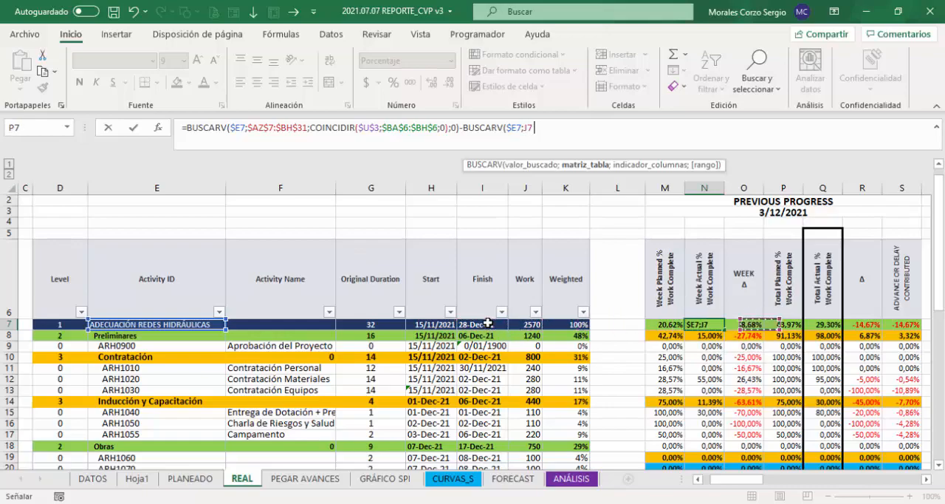
{"action": "key", "text": "Right"}
{"action": "key", "text": "Right"}
{"action": "key", "text": "Right"}
{"action": "key", "text": "Right"}
{"action": "key", "text": "Right"}
{"action": "key", "text": "Right"}
{"action": "key", "text": "Right"}
{"action": "key", "text": "Right"}
{"action": "key", "text": "Right"}
{"action": "key", "text": "Right"}
{"action": "key", "text": "Right"}
{"action": "key", "text": "Right"}
{"action": "key", "text": "Right"}
{"action": "key", "text": "Right"}
{"action": "key", "text": "Right"}
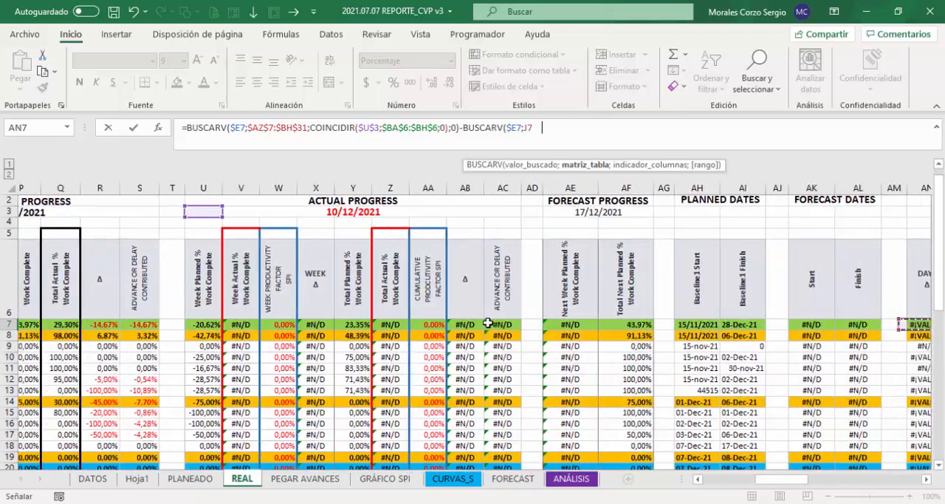
{"action": "key", "text": "Right"}
{"action": "key", "text": "Right"}
{"action": "key", "text": "Right"}
{"action": "key", "text": "Right"}
{"action": "key", "text": "Right"}
{"action": "key", "text": "Right"}
{"action": "key", "text": "Right"}
{"action": "key", "text": "Right"}
{"action": "key", "text": "Right"}
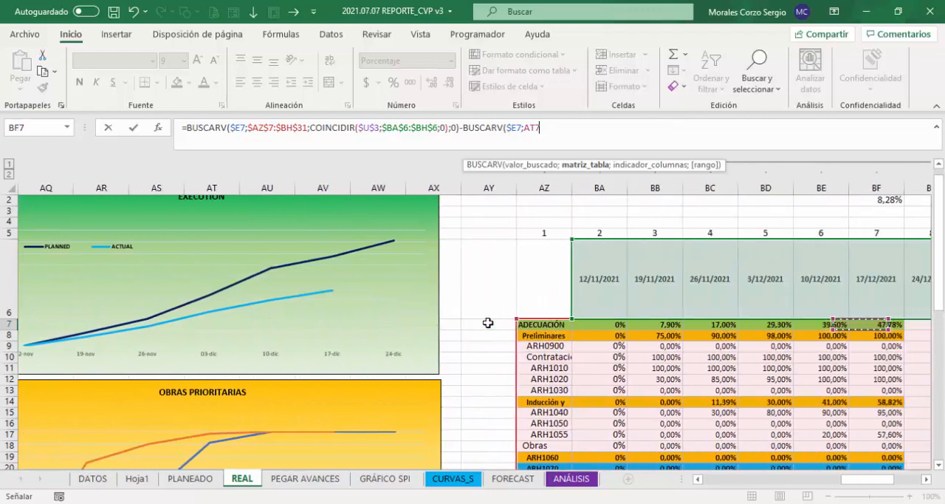
{"action": "key", "text": "Left"}
{"action": "key", "text": "Left"}
{"action": "key", "text": "Left"}
{"action": "key", "text": "Left"}
{"action": "key", "text": "Left"}
{"action": "key", "text": "Left"}
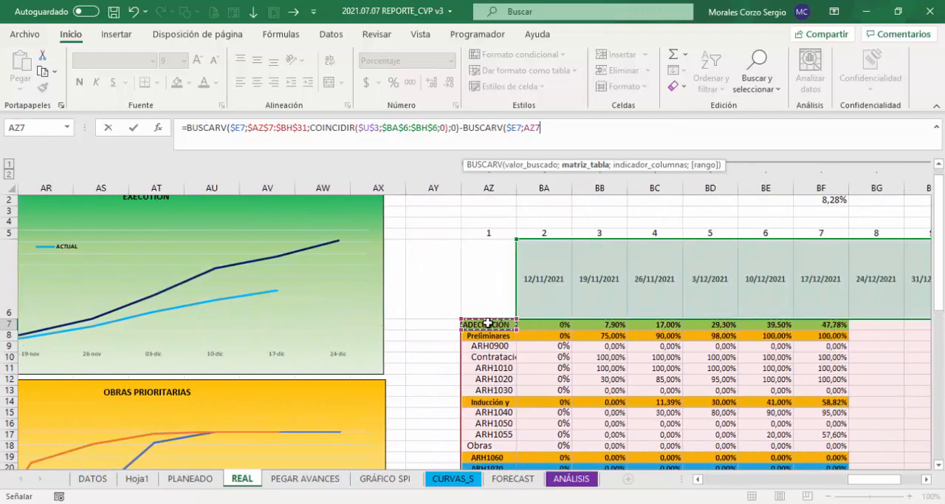
{"action": "key", "text": "shift+Right"}
{"action": "key", "text": "shift+Right"}
{"action": "key", "text": "shift+Right"}
{"action": "key", "text": "shift+Right"}
{"action": "key", "text": "shift+Right"}
{"action": "key", "text": "shift+Right"}
{"action": "key", "text": "shift+Right"}
{"action": "key", "text": "shift+Right"}
{"action": "key", "text": "shift+Right"}
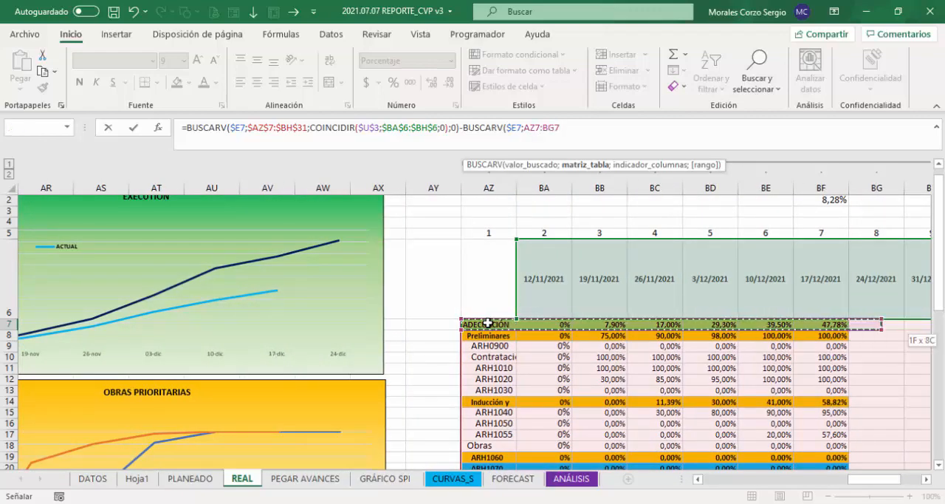
{"action": "key", "text": "shift+Left"}
{"action": "key", "text": "shift+Down"}
{"action": "key", "text": "shift+Down"}
{"action": "key", "text": "shift+Down"}
{"action": "key", "text": "shift+Down"}
{"action": "key", "text": "shift+Down"}
{"action": "key", "text": "shift+Down"}
{"action": "key", "text": "shift+Down"}
{"action": "key", "text": "shift+Down"}
{"action": "key", "text": "shift+Down"}
{"action": "key", "text": "shift+Down"}
{"action": "key", "text": "shift+Down"}
{"action": "key", "text": "shift+Down"}
{"action": "key", "text": "shift+Down"}
{"action": "key", "text": "shift+Down"}
{"action": "key", "text": "shift+Down"}
{"action": "key", "text": "shift+Down"}
{"action": "key", "text": "shift+Down"}
{"action": "key", "text": "shift+Down"}
{"action": "key", "text": "shift+Down"}
{"action": "key", "text": "shift+Down"}
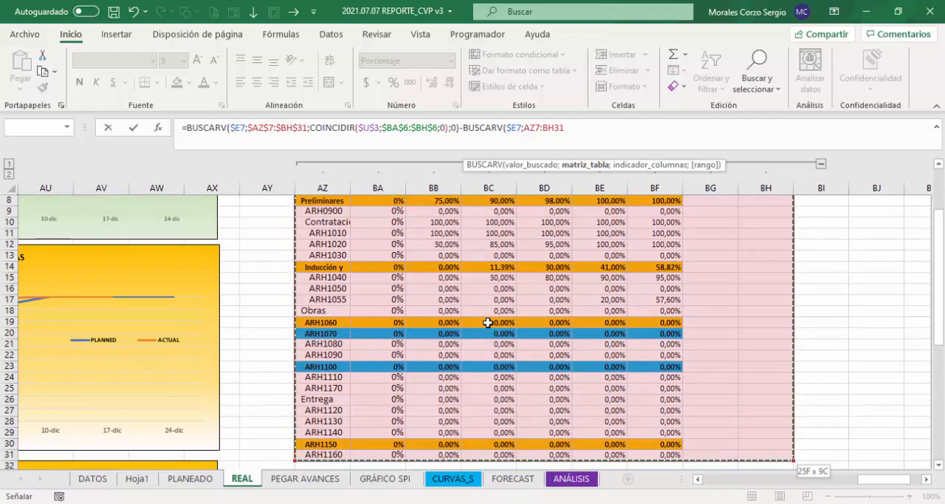
{"action": "type", "text": ";"}
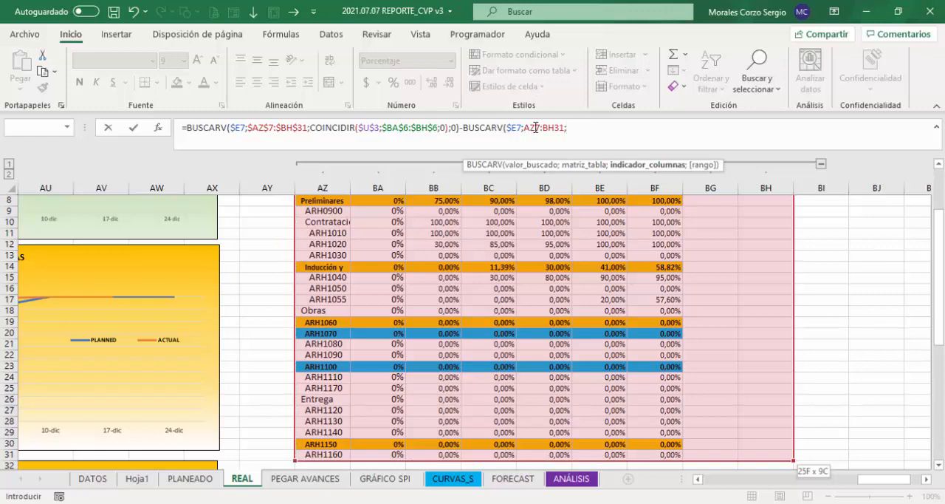
{"action": "left_click_drag", "start_coordinate": [523, 128], "coordinate": [567, 127]}
{"action": "key", "text": "F4"}
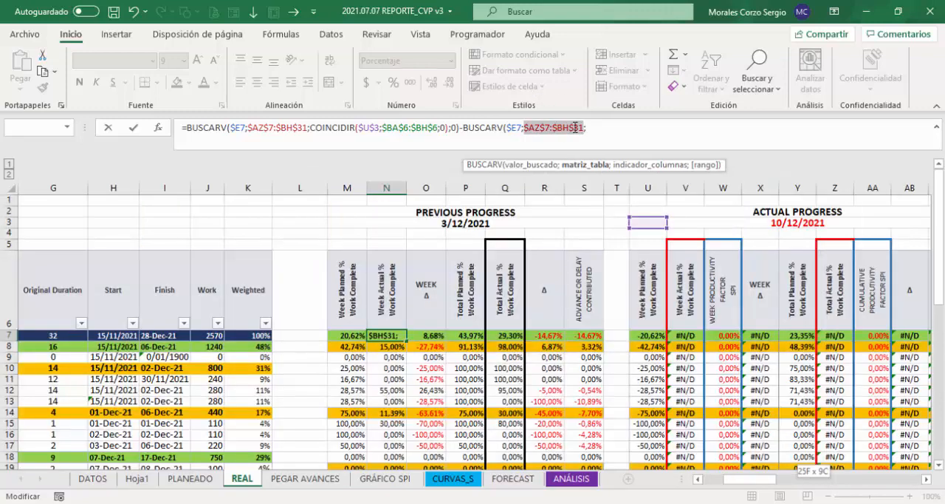
Step: Use COINCIDIR as the second BUSCARV's column index, with $U$3 as its lookup value
{"action": "left_click", "coordinate": [603, 127]}
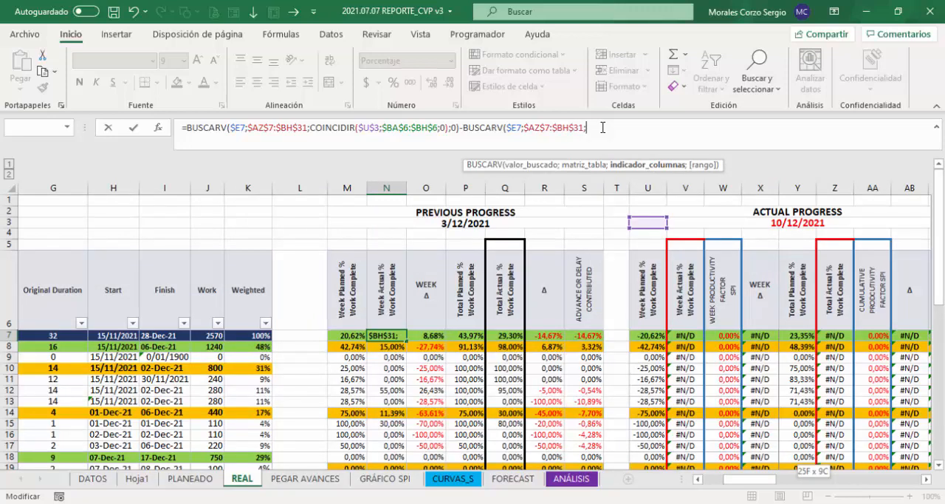
{"action": "type", "text": "COIN"}
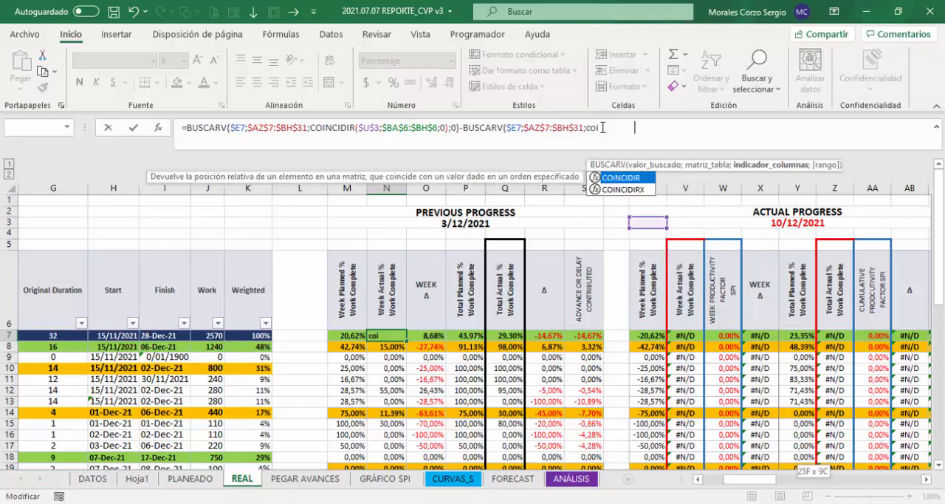
{"action": "key", "text": "Tab"}
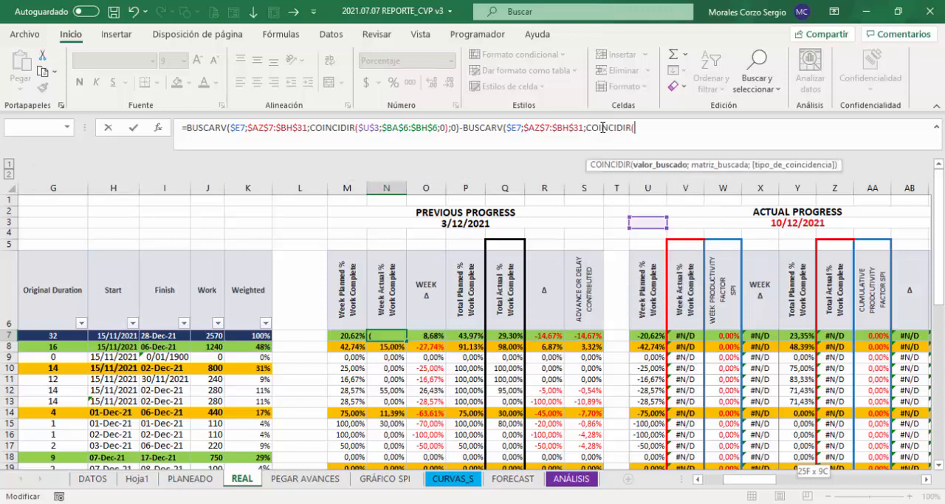
{"action": "left_click", "coordinate": [647, 223]}
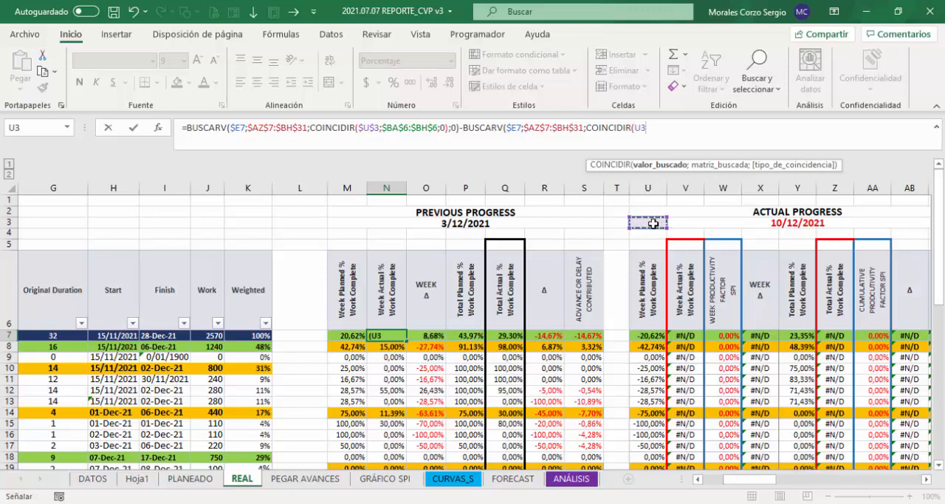
{"action": "key", "text": "F4"}
{"action": "type", "text": ";"}
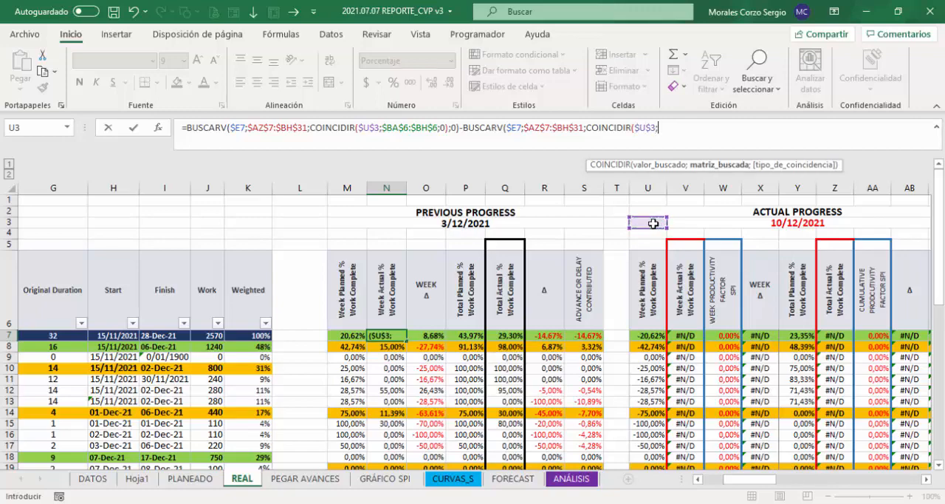
Step: Set the COINCIDIR lookup range to the date headers $BA$6:$BH$6 with match type 0, and close the function
{"action": "left_click_drag", "start_coordinate": [756, 478], "coordinate": [888, 481]}
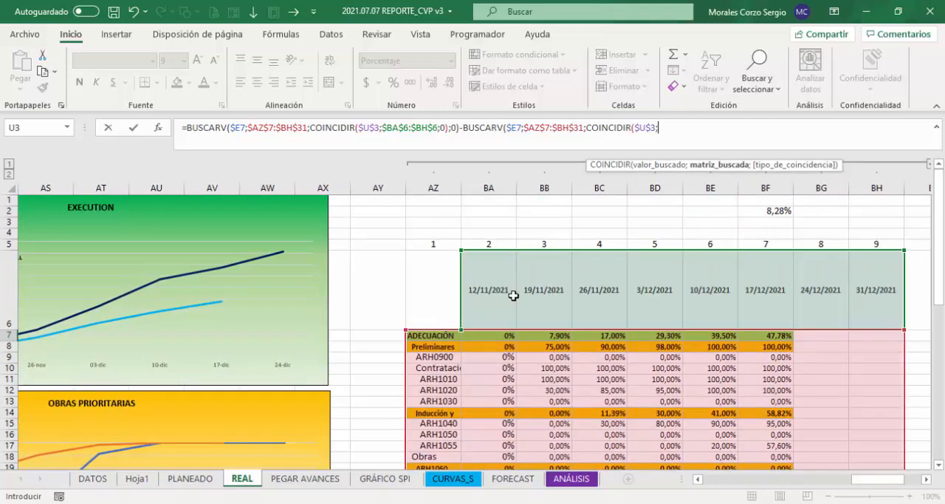
{"action": "left_click", "coordinate": [491, 293]}
{"action": "key", "text": "shift+Right"}
{"action": "key", "text": "shift+Right"}
{"action": "key", "text": "shift+Right"}
{"action": "key", "text": "shift+Right"}
{"action": "key", "text": "shift+Right"}
{"action": "key", "text": "shift+Right"}
{"action": "key", "text": "shift+Right"}
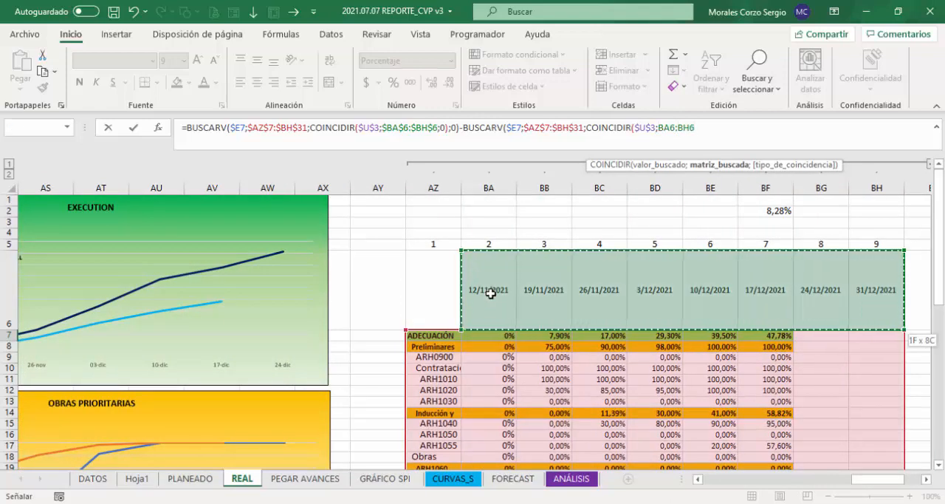
{"action": "key", "text": "F4"}
{"action": "type", "text": ";"}
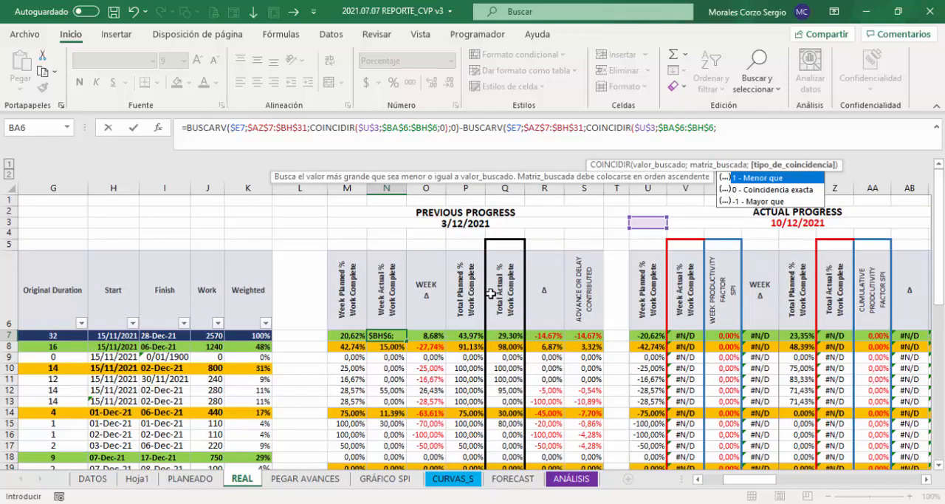
{"action": "type", "text": "0)-"}
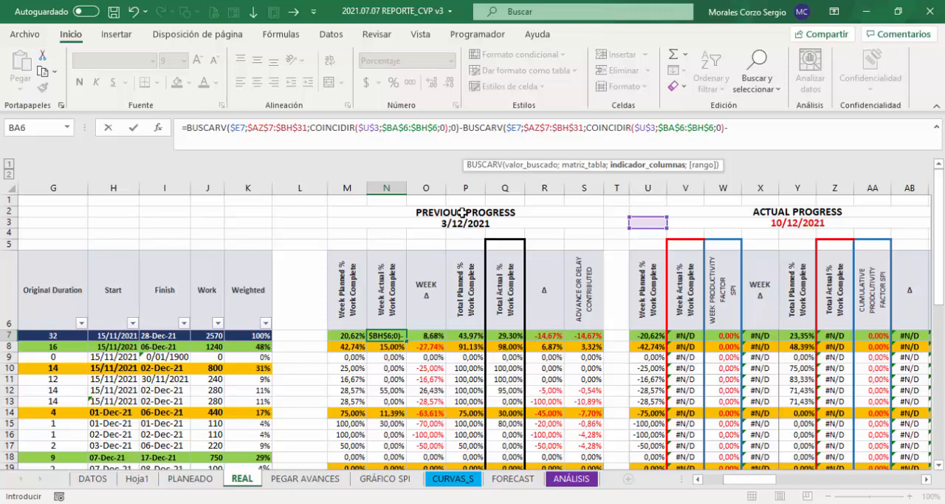
Step: Subtract 1 from the COINCIDIR column index, set the BUSCARV range argument to 0, and enter the N7 formula
{"action": "type", "text": "1"}
{"action": "type", "text": ";"}
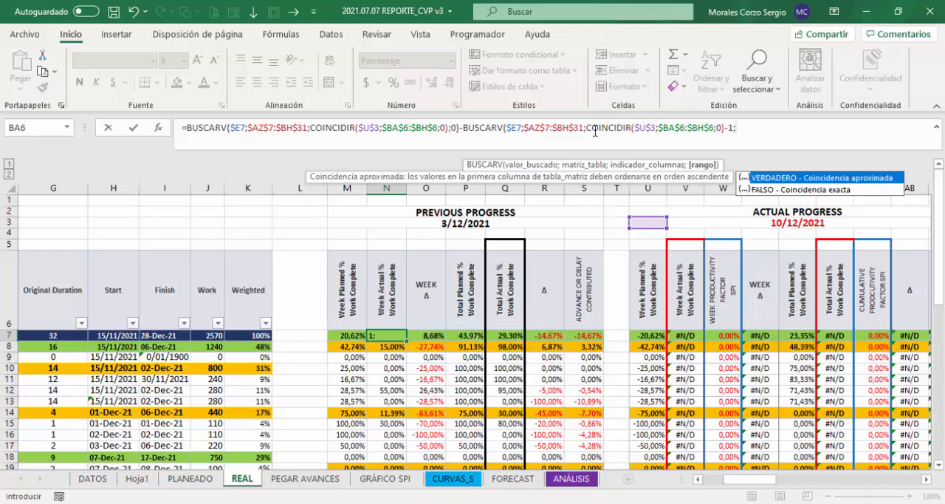
{"action": "type", "text": "0)"}
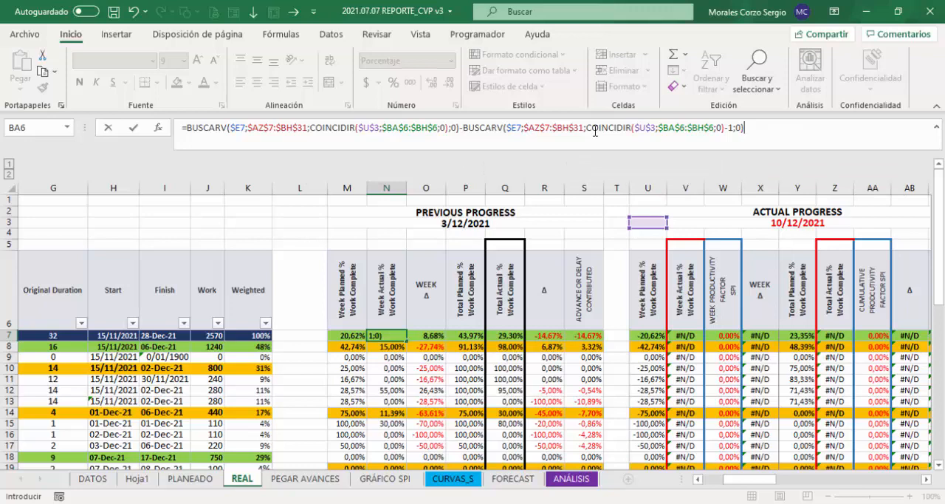
{"action": "key", "text": "ctrl+Return"}
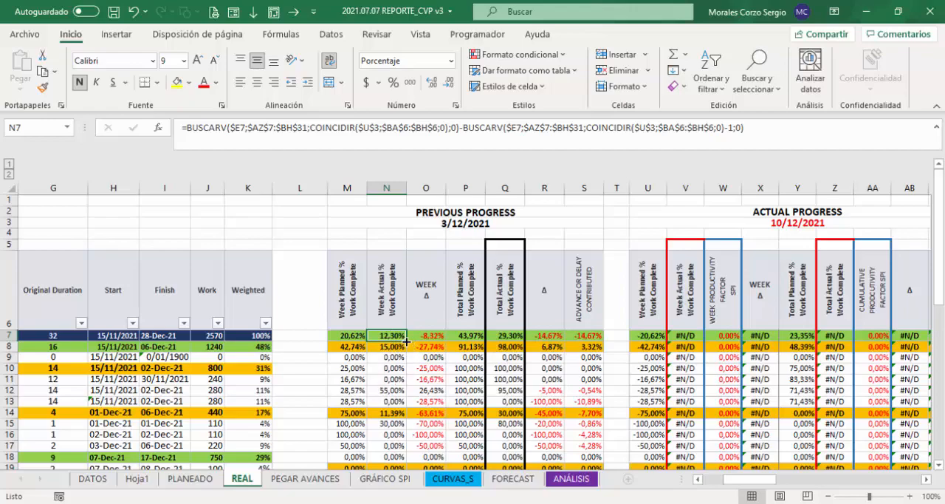
Step: Fill the N7 Week Actual % formula down to N31 without copying the formatting
{"action": "left_click_drag", "start_coordinate": [406, 341], "coordinate": [405, 449]}
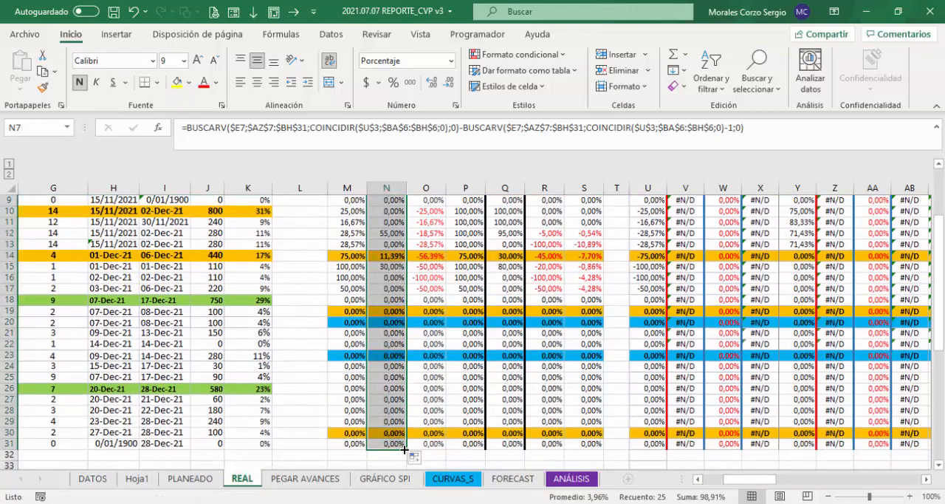
{"action": "left_click", "coordinate": [414, 458]}
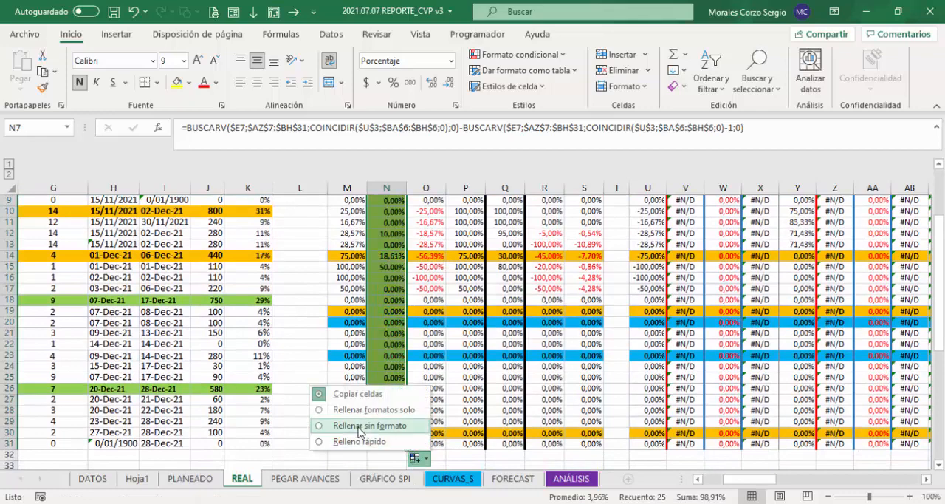
{"action": "left_click", "coordinate": [363, 426]}
{"action": "left_click_drag", "start_coordinate": [942, 272], "coordinate": [943, 218]}
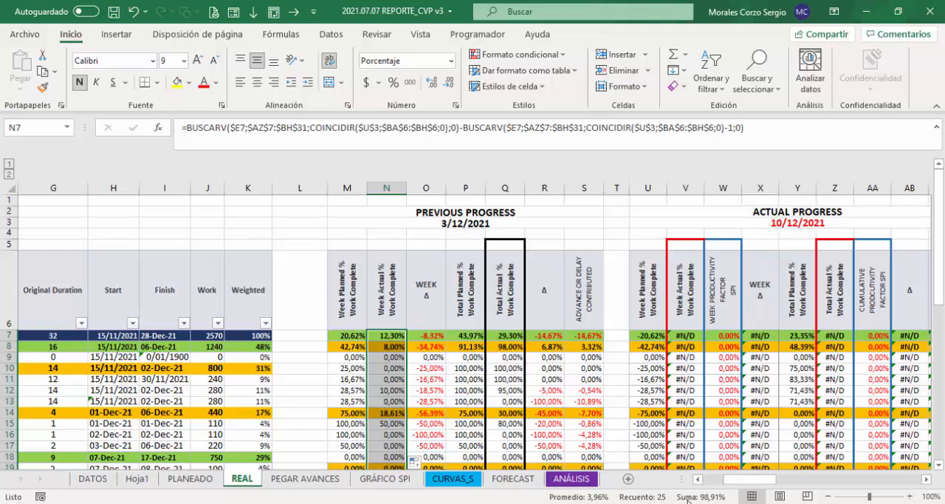
Step: Clear the leftover difference formula in BF2 above the actual progress table
{"action": "left_click_drag", "start_coordinate": [748, 480], "coordinate": [886, 479]}
{"action": "left_click", "coordinate": [659, 211]}
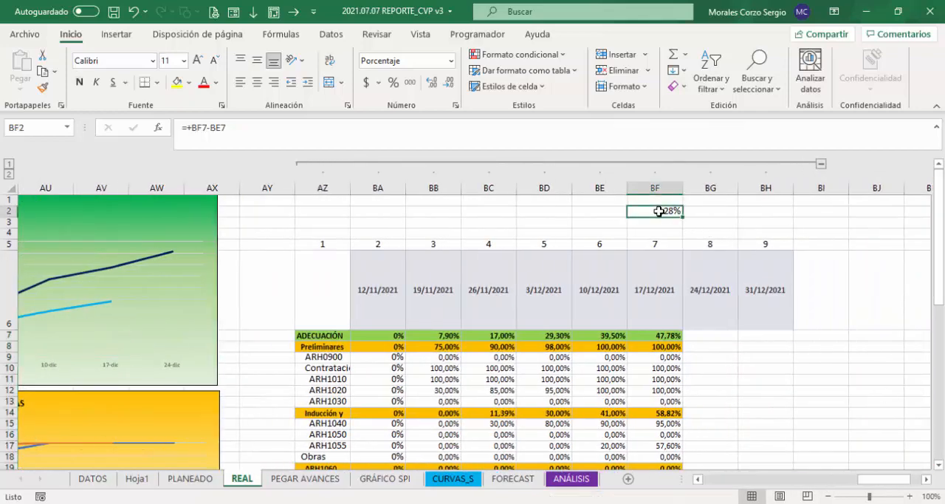
{"action": "key", "text": "Delete"}
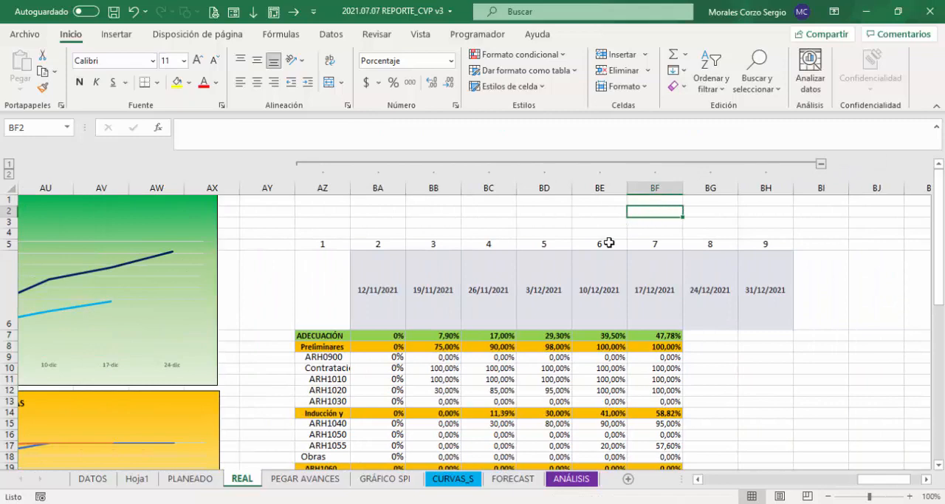
Step: Compare the row 7 actual progress values for 10/12/2021, 3/12/2021 and 26/11/2021 to verify the weekly difference
{"action": "left_click", "coordinate": [605, 333]}
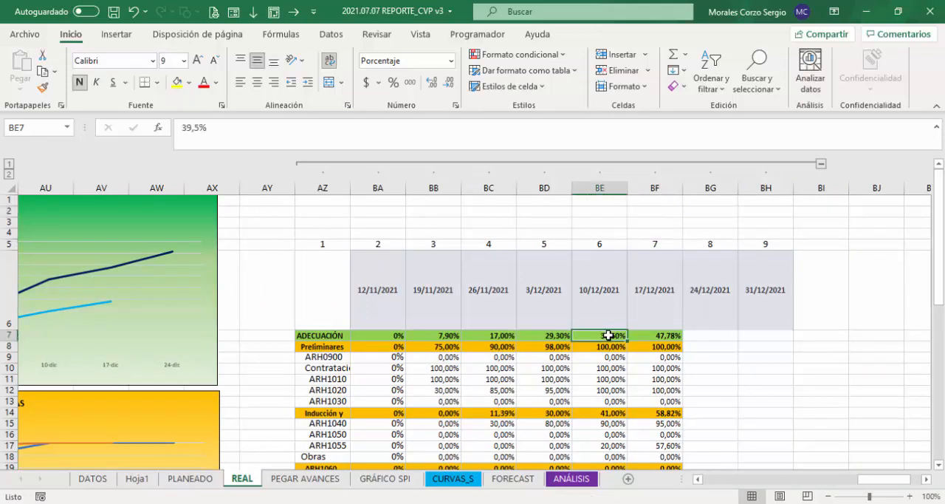
{"action": "mouse_move", "coordinate": [543, 334]}
{"action": "left_mouse_down"}
{"action": "mouse_move", "coordinate": [479, 342]}
{"action": "mouse_move", "coordinate": [531, 336]}
{"action": "left_mouse_up"}
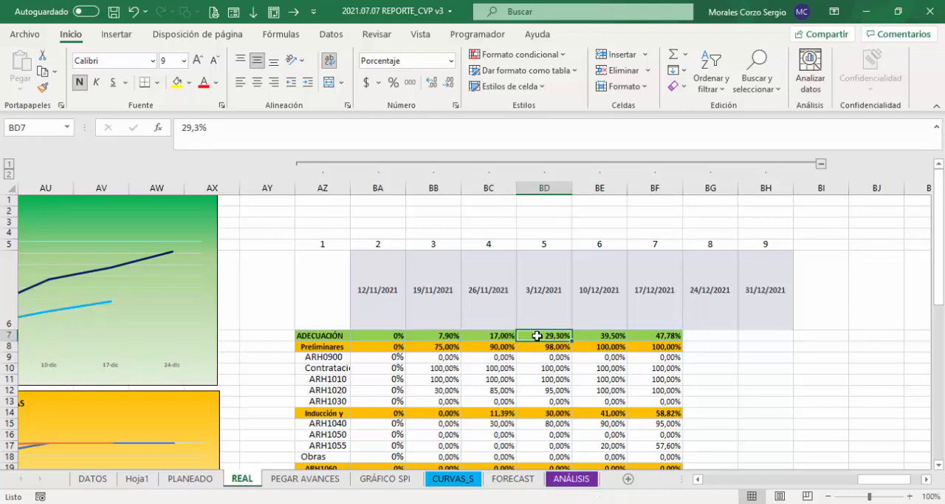
{"action": "left_click", "coordinate": [502, 337]}
{"action": "left_click", "coordinate": [542, 337]}
{"action": "left_click", "coordinate": [487, 337]}
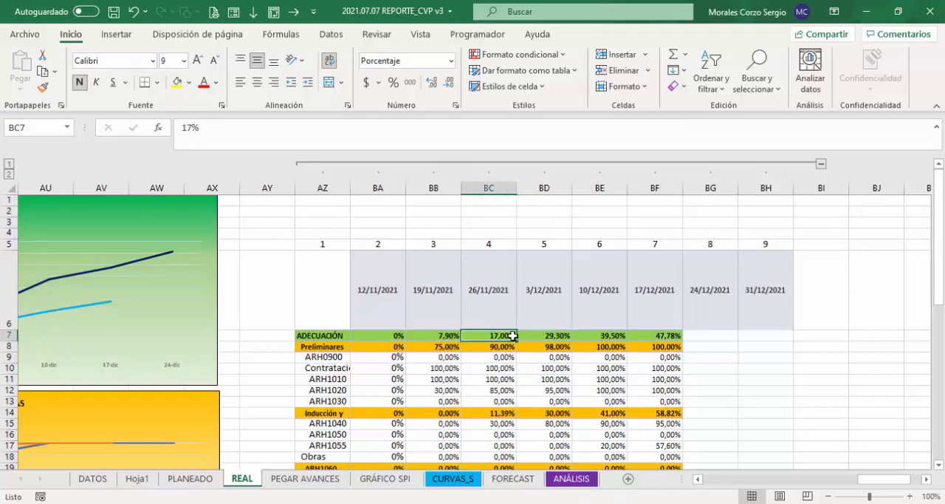
Step: Check the weekly actual progress difference for 3/12/2021 by entering +BD7-BC7 in BD2, and clear that cell
{"action": "left_click", "coordinate": [538, 335]}
{"action": "left_click", "coordinate": [497, 335]}
{"action": "left_click", "coordinate": [542, 335]}
{"action": "left_click", "coordinate": [495, 337]}
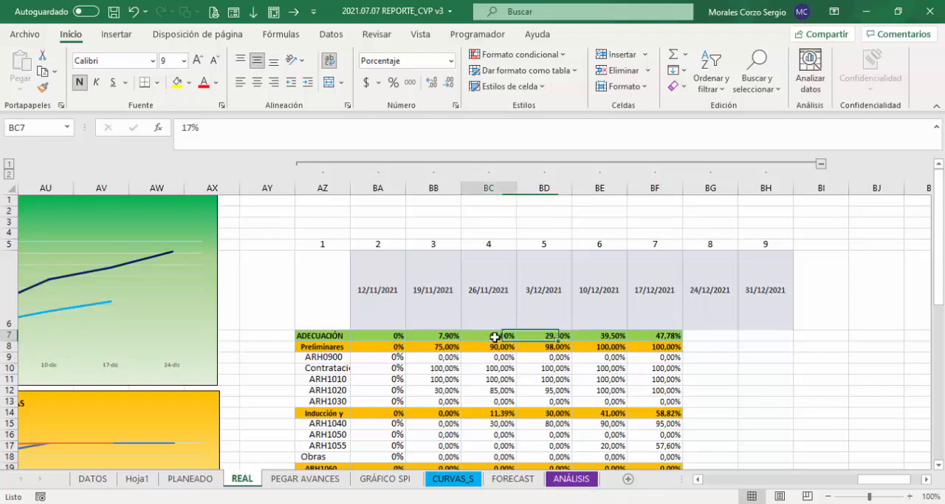
{"action": "left_click", "coordinate": [541, 336]}
{"action": "left_click", "coordinate": [553, 209]}
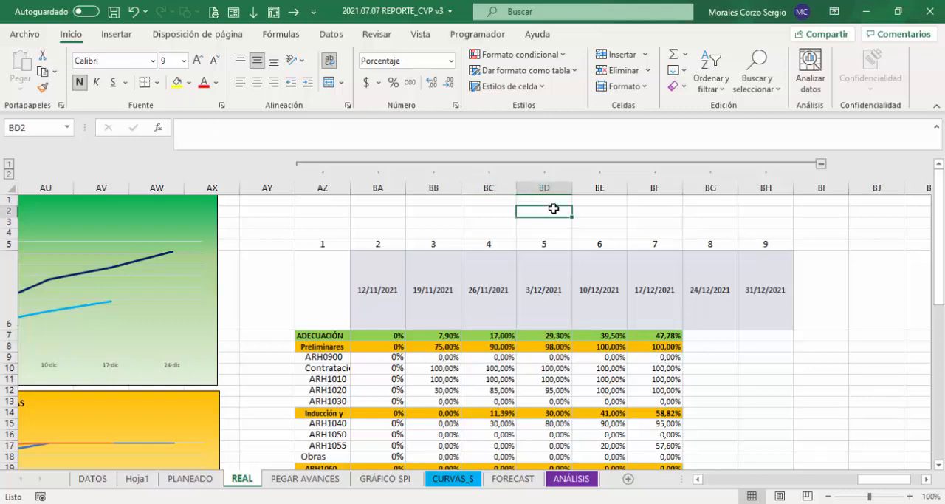
{"action": "type", "text": "+"}
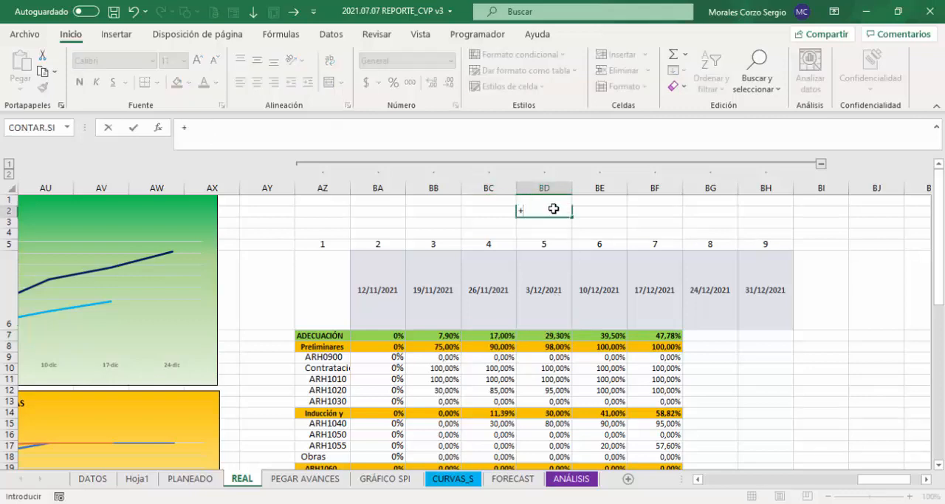
{"action": "left_click", "coordinate": [549, 336]}
{"action": "type", "text": "-"}
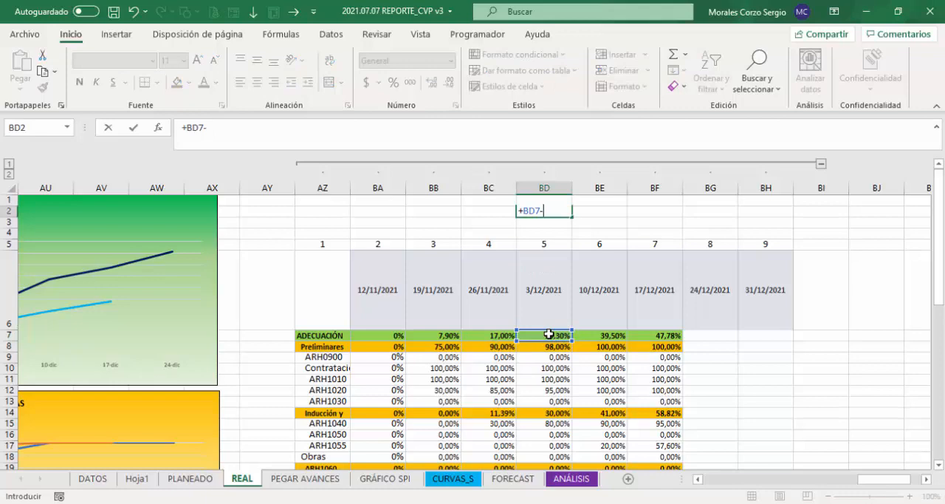
{"action": "left_click", "coordinate": [488, 335]}
{"action": "key", "text": "Return"}
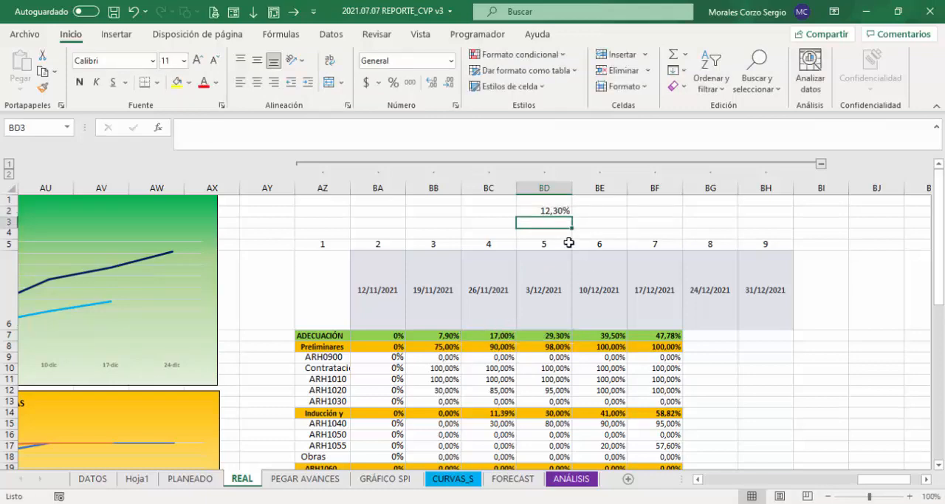
{"action": "left_click", "coordinate": [554, 212]}
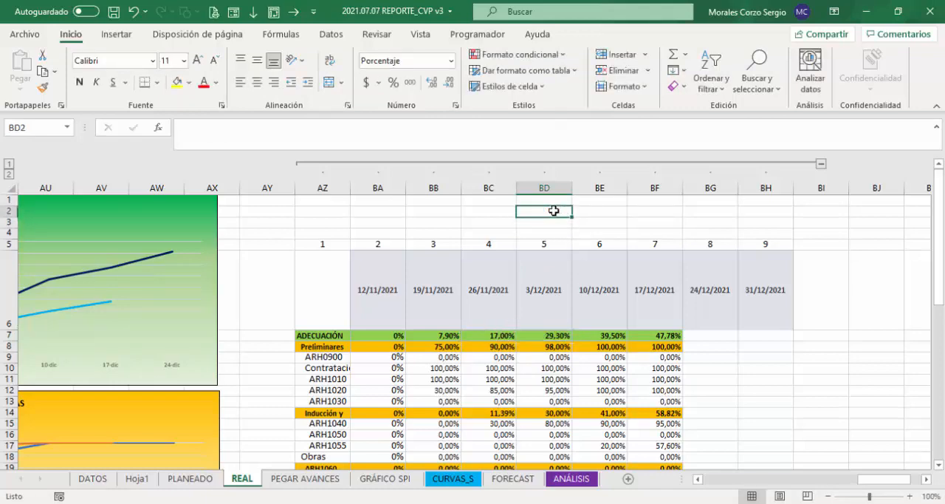
Step: Check the Week Actual % formula in N7 and set the report date in U3 to 3/12/2021
{"action": "left_click_drag", "start_coordinate": [883, 478], "coordinate": [735, 485]}
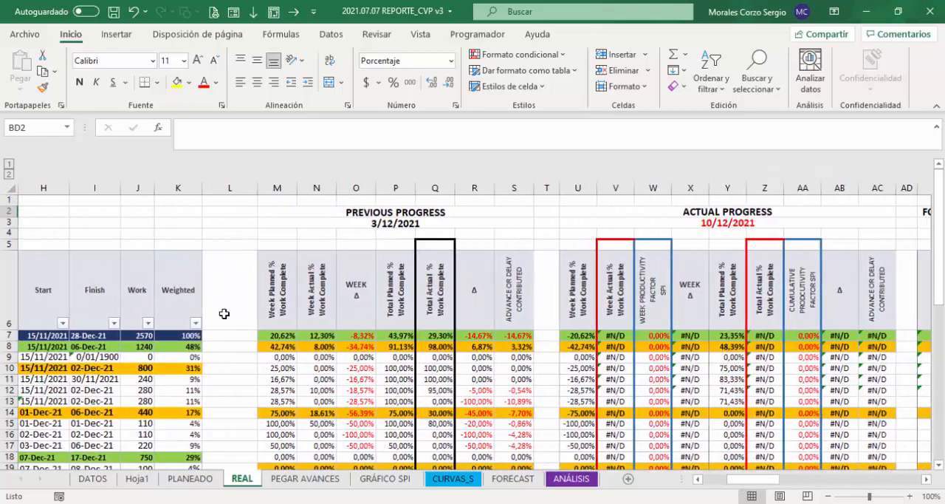
{"action": "left_click", "coordinate": [316, 334]}
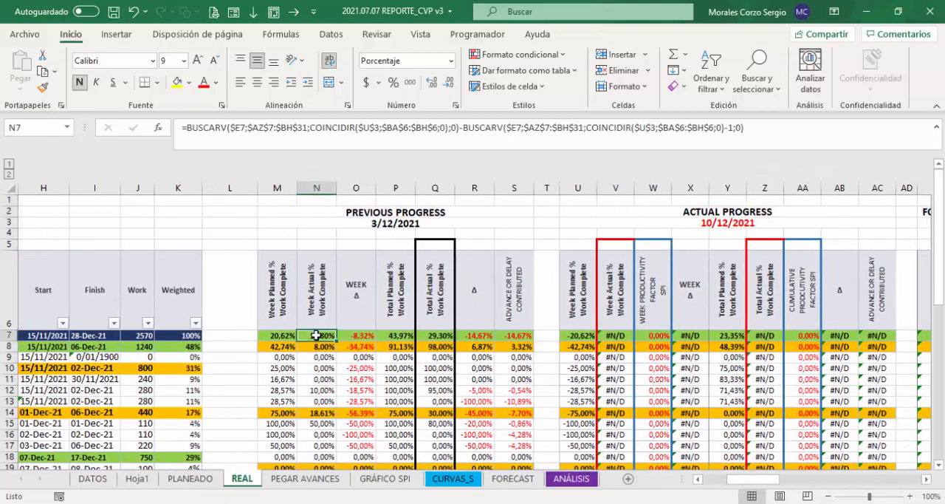
{"action": "left_click", "coordinate": [580, 220]}
{"action": "left_click", "coordinate": [603, 224]}
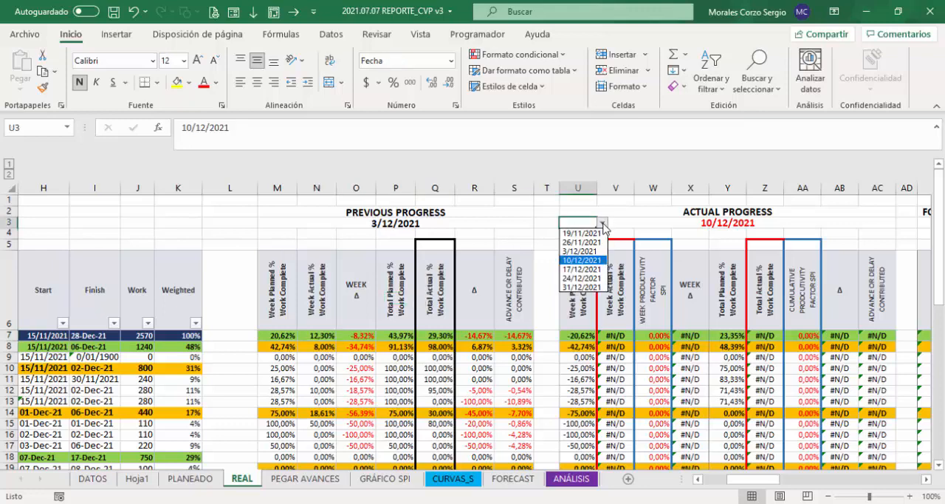
{"action": "left_click", "coordinate": [580, 251]}
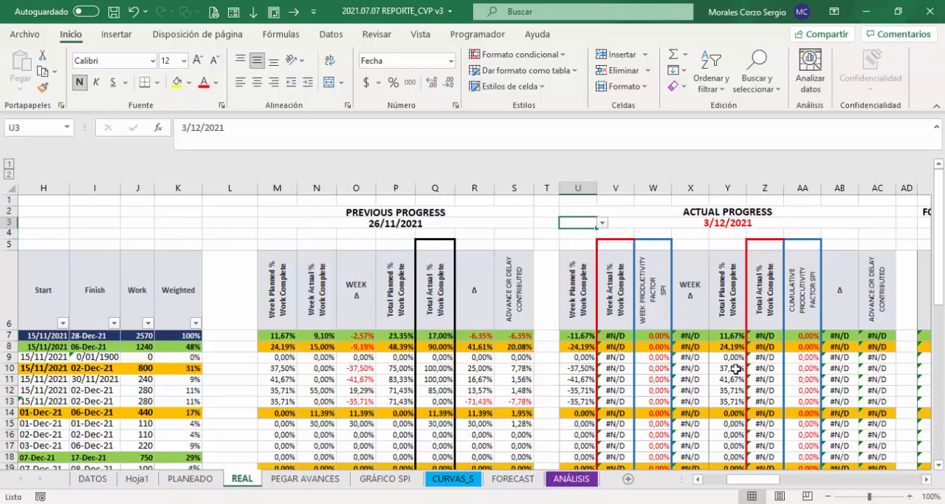
Step: Check the weekly actual progress difference for 26/11/2021 by entering +BC7-BB7 in BC2, and clear that cell
{"action": "left_click_drag", "start_coordinate": [761, 481], "coordinate": [893, 481]}
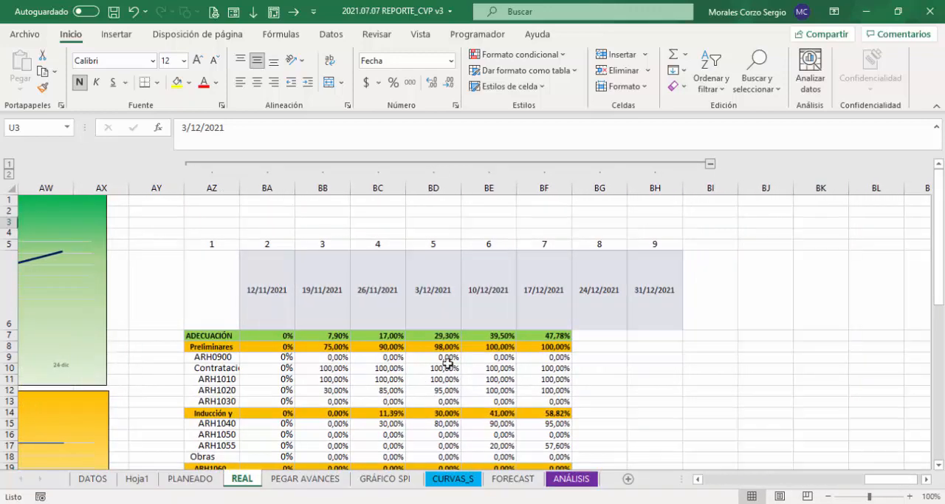
{"action": "left_click_drag", "start_coordinate": [433, 284], "coordinate": [434, 333]}
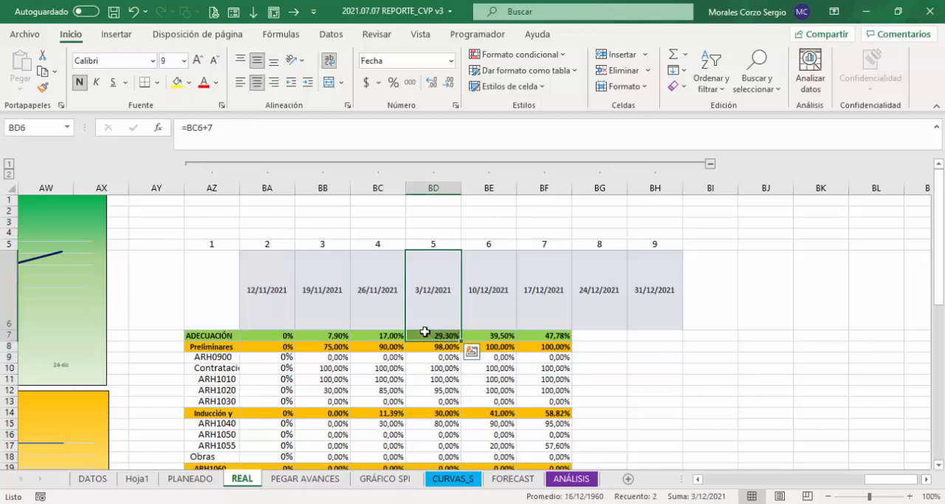
{"action": "left_click", "coordinate": [383, 334]}
{"action": "left_click", "coordinate": [330, 334]}
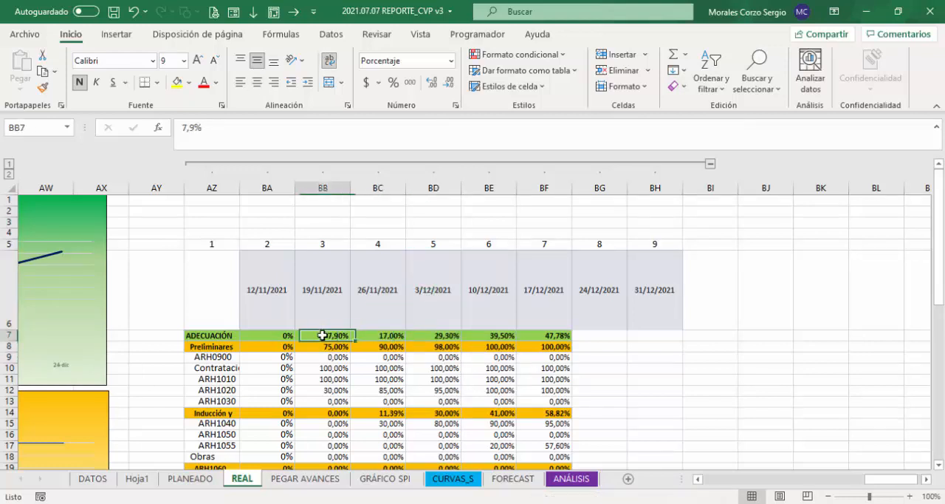
{"action": "left_click", "coordinate": [391, 213]}
{"action": "type", "text": "+"}
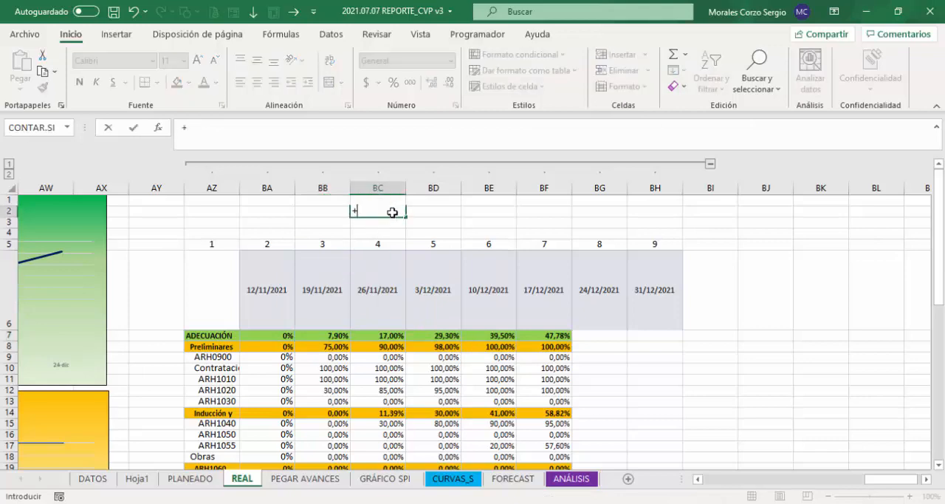
{"action": "left_click", "coordinate": [392, 335]}
{"action": "type", "text": "-"}
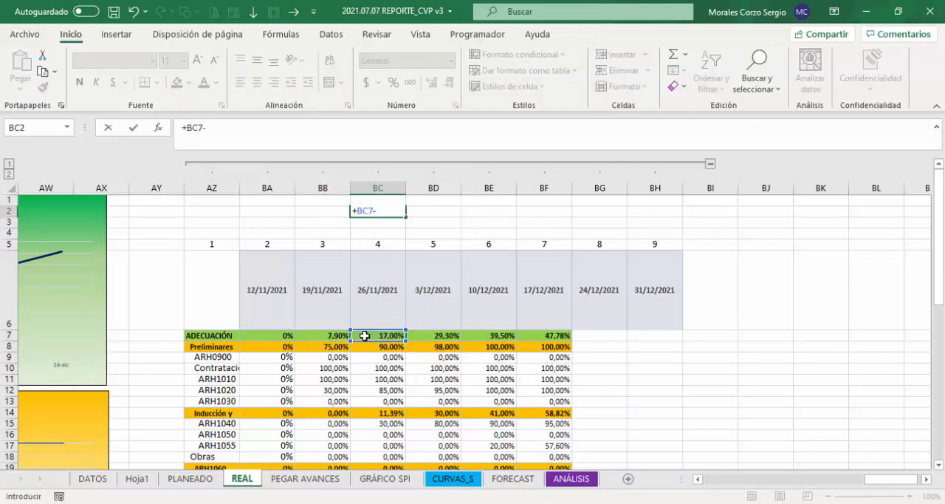
{"action": "left_click", "coordinate": [336, 335]}
{"action": "key", "text": "Return"}
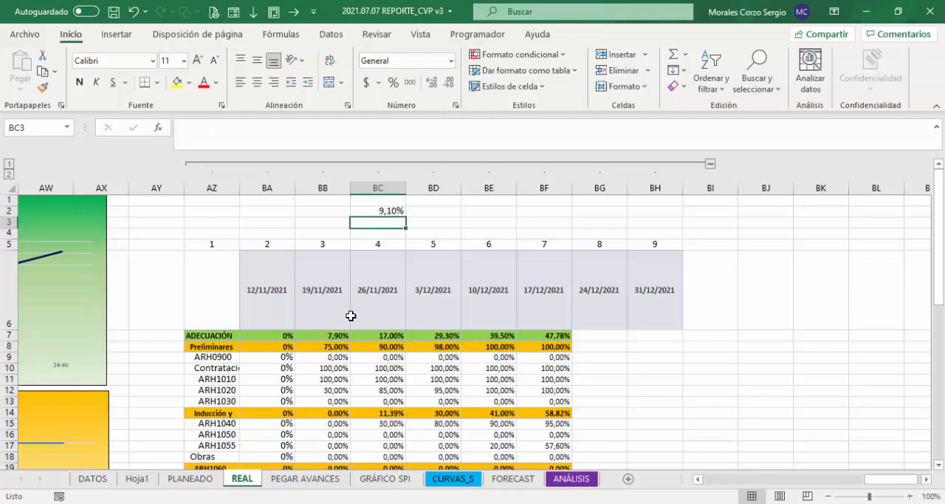
{"action": "left_click", "coordinate": [387, 210]}
{"action": "key", "text": "Delete"}
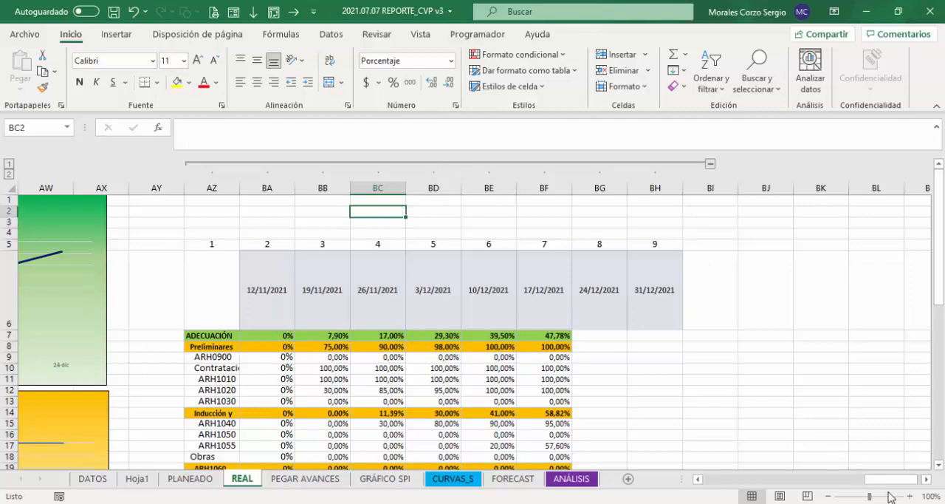
Step: Review the row 7 formulas for Week Actual %, Week Planned % and WEEK Δ under Previous Progress
{"action": "left_click_drag", "start_coordinate": [884, 487], "coordinate": [746, 482]}
{"action": "left_click", "coordinate": [323, 335]}
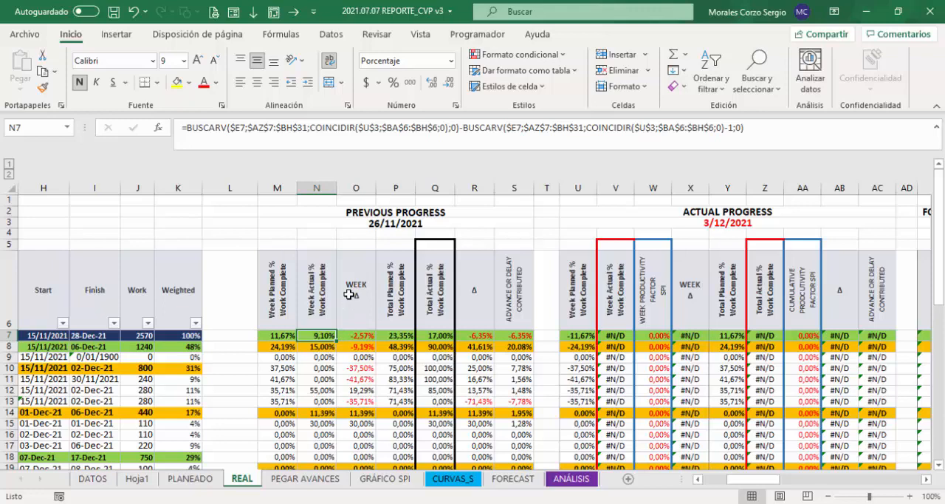
{"action": "left_click", "coordinate": [272, 336]}
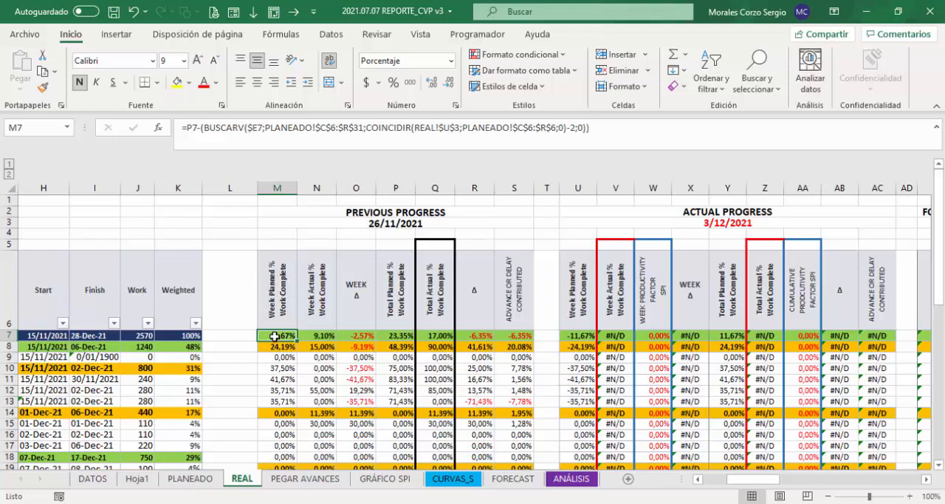
{"action": "left_click", "coordinate": [323, 335]}
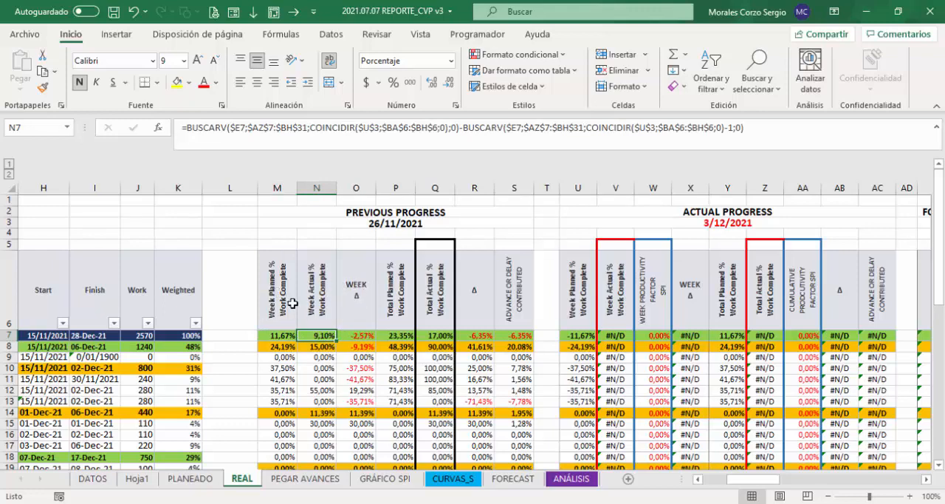
{"action": "left_click", "coordinate": [359, 336]}
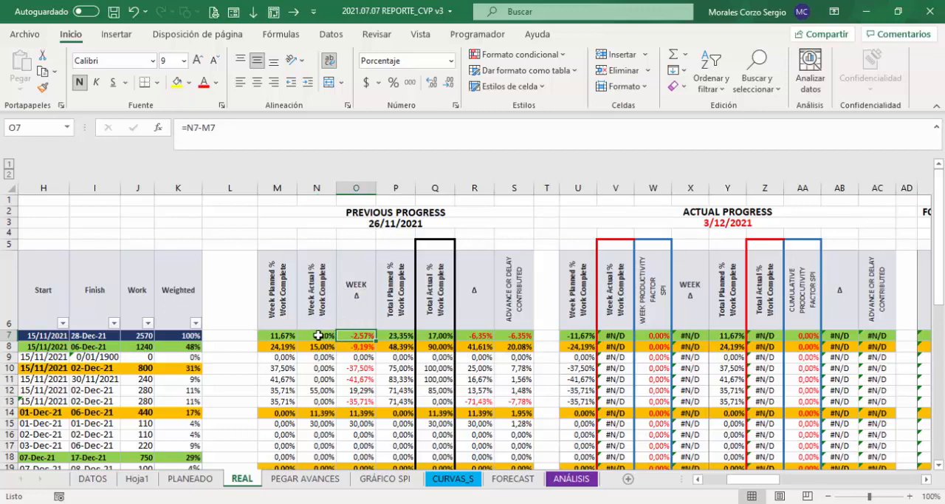
{"action": "double_click", "coordinate": [364, 336]}
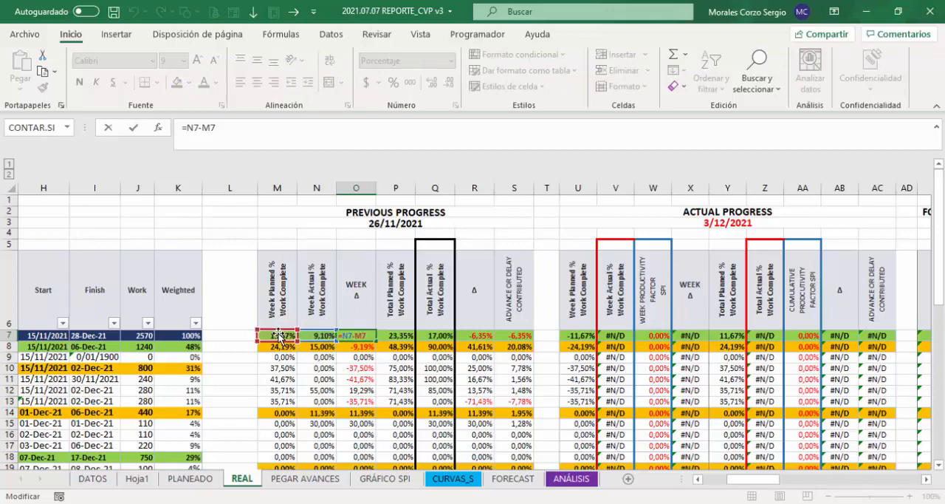
{"action": "key", "text": "Escape"}
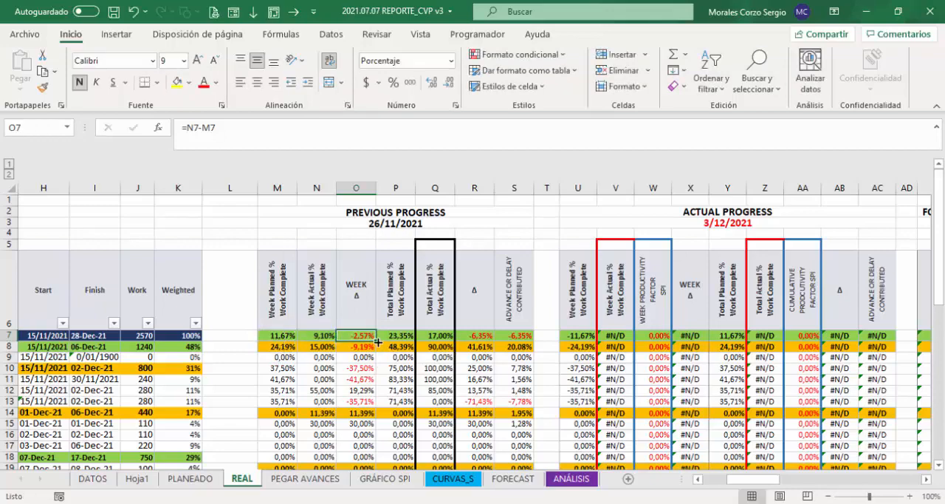
Step: Fill the WEEK Δ formula =N7-M7 from O7 down to O31 without copying the formatting
{"action": "left_click_drag", "start_coordinate": [376, 341], "coordinate": [377, 449]}
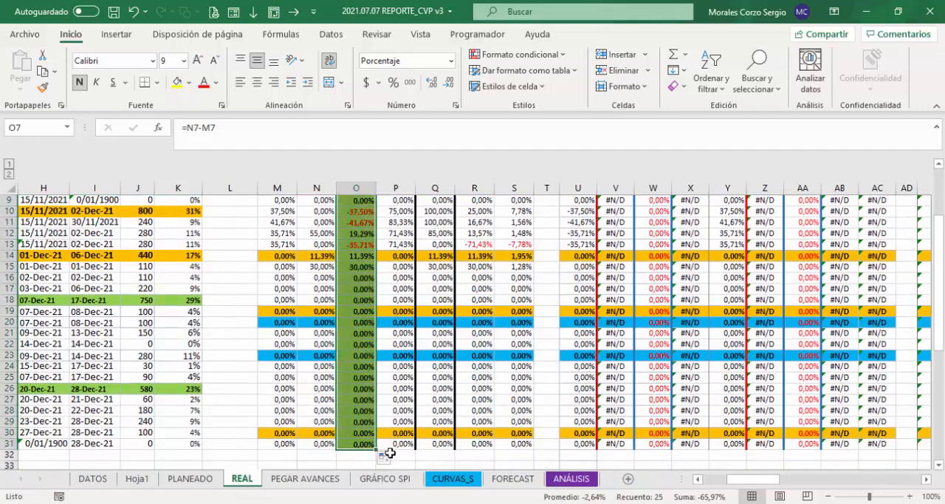
{"action": "left_click", "coordinate": [383, 456]}
{"action": "left_click", "coordinate": [347, 423]}
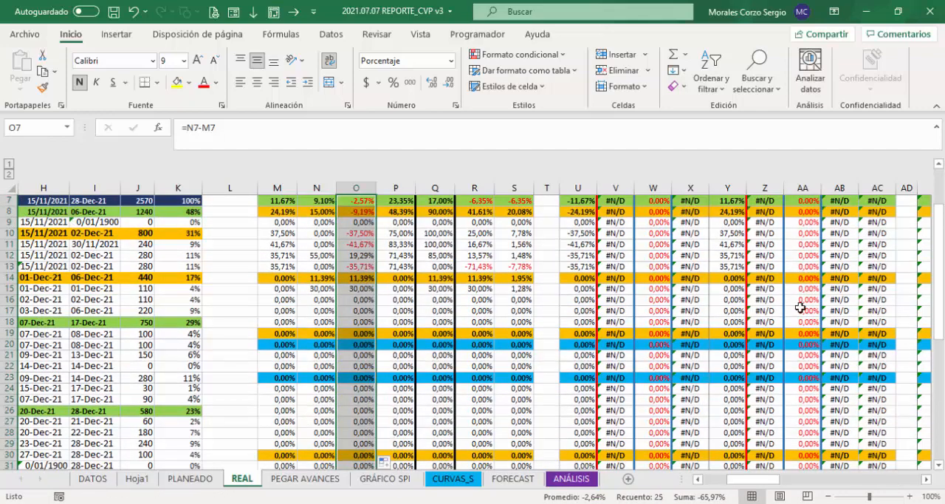
{"action": "left_click_drag", "start_coordinate": [936, 310], "coordinate": [936, 295]}
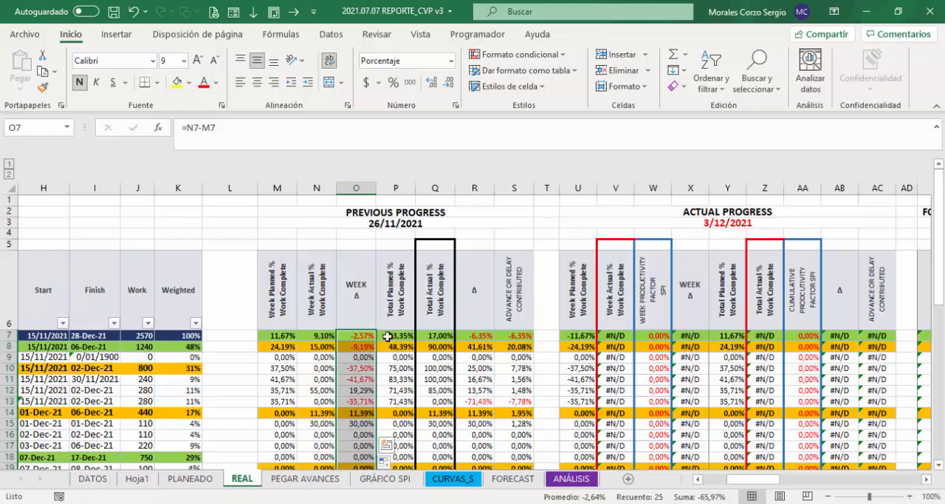
Step: Start a new BUSCARV formula in Q7 to replace the Total Actual % Work Complete formula under Previous Progress
{"action": "left_click_drag", "start_coordinate": [280, 336], "coordinate": [400, 333]}
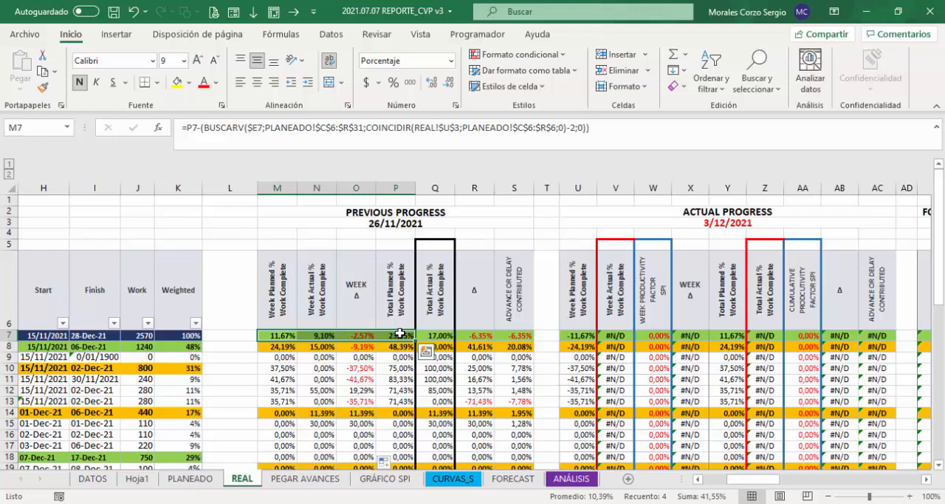
{"action": "left_click", "coordinate": [398, 335]}
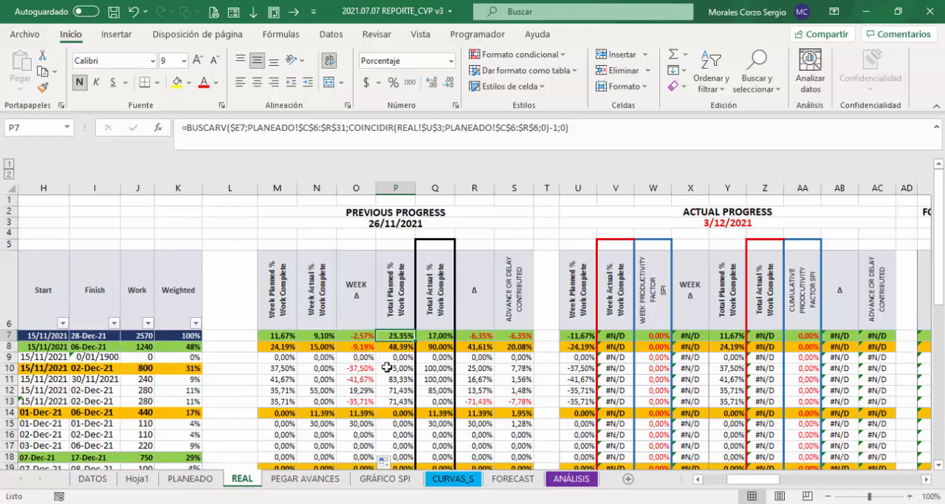
{"action": "left_click", "coordinate": [435, 335]}
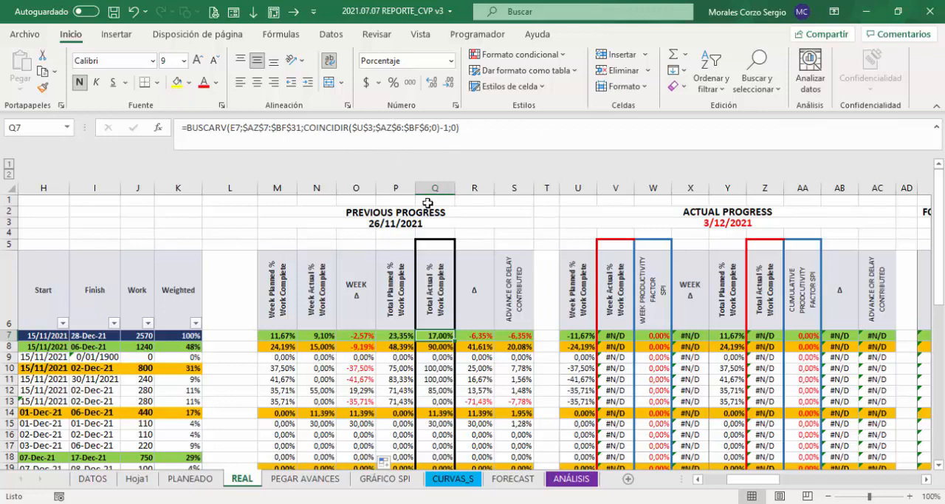
{"action": "type", "text": "="}
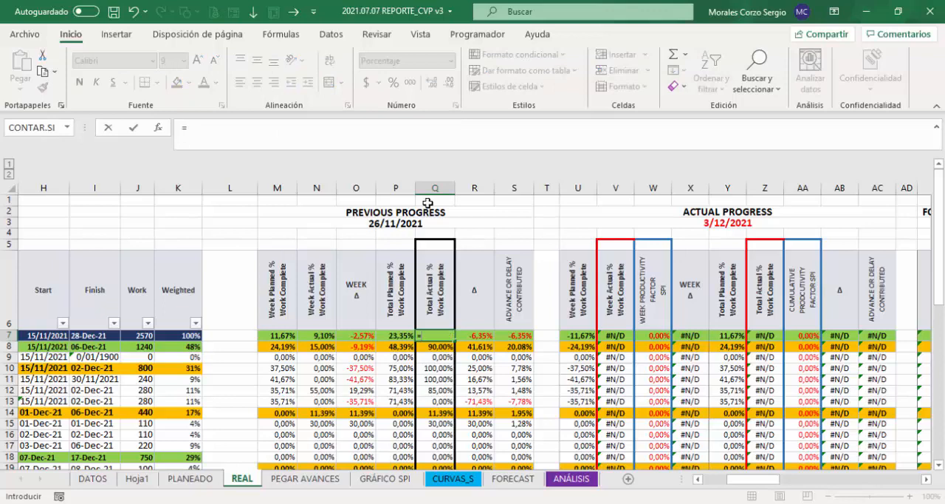
{"action": "type", "text": "bus"}
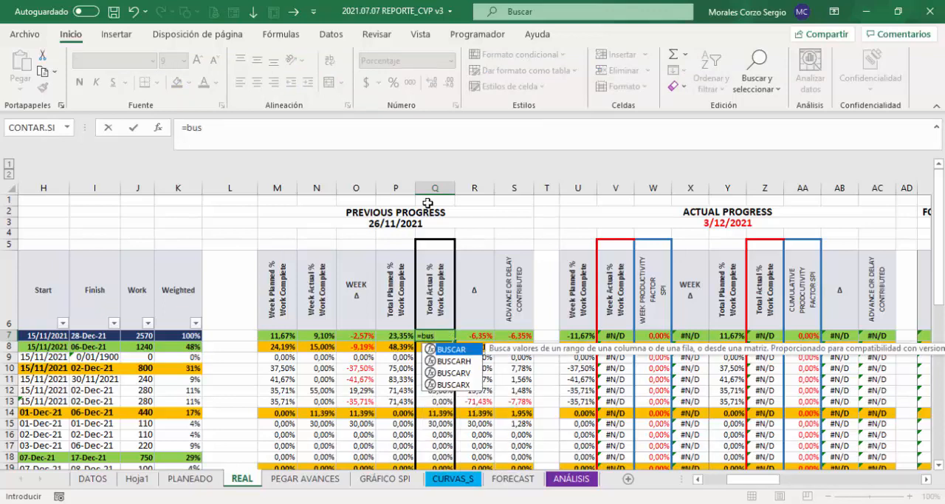
{"action": "key", "text": "Down"}
{"action": "key", "text": "Down"}
{"action": "key", "text": "Tab"}
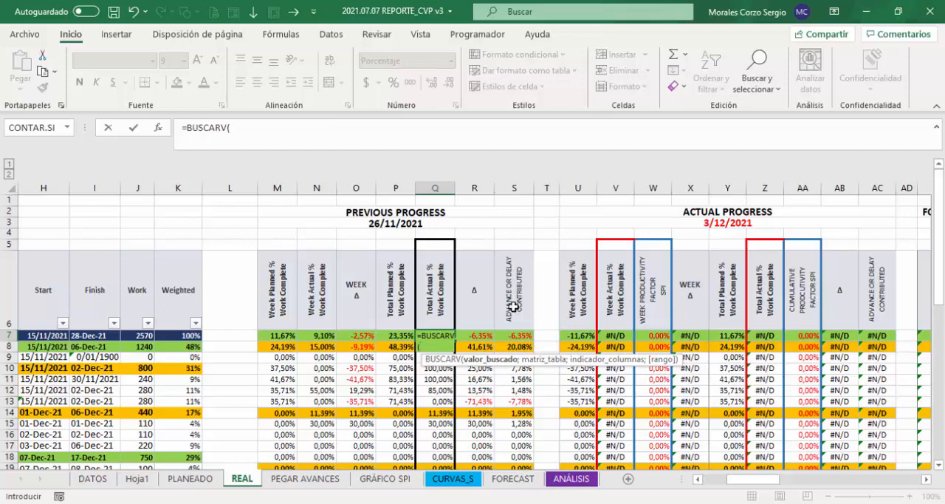
Step: Set the lookup value of the BUSCARV formula in Q7 to the activity ID in $E7, with only the column fixed
{"action": "left_click", "coordinate": [274, 335]}
{"action": "key", "text": "Left"}
{"action": "key", "text": "Left"}
{"action": "key", "text": "Left"}
{"action": "key", "text": "Left"}
{"action": "key", "text": "Left"}
{"action": "key", "text": "Left"}
{"action": "key", "text": "Left"}
{"action": "key", "text": "Left"}
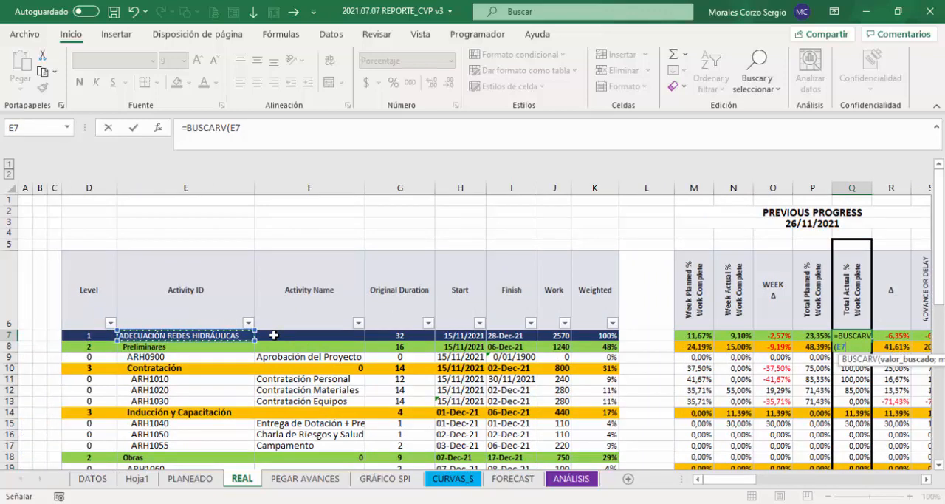
{"action": "key", "text": "F4"}
{"action": "key", "text": "F4"}
{"action": "key", "text": "F4"}
{"action": "type", "text": ";"}
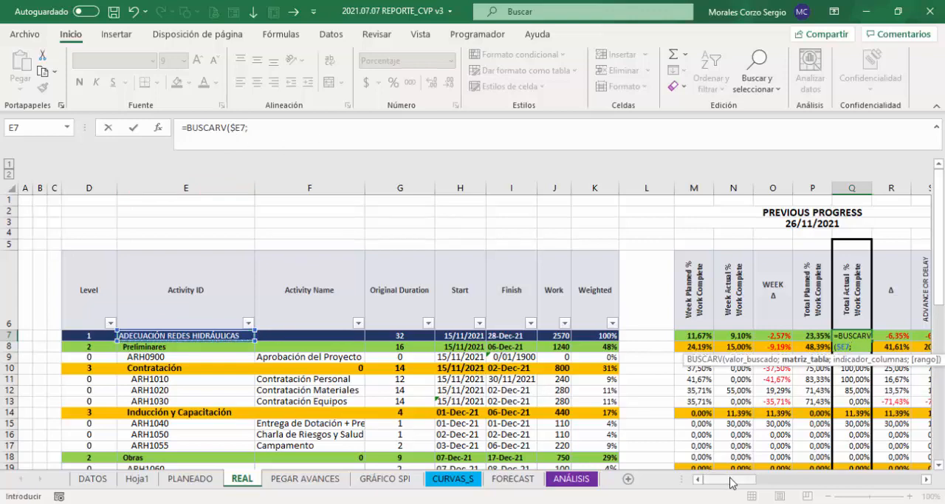
{"action": "left_click_drag", "start_coordinate": [729, 479], "coordinate": [764, 480]}
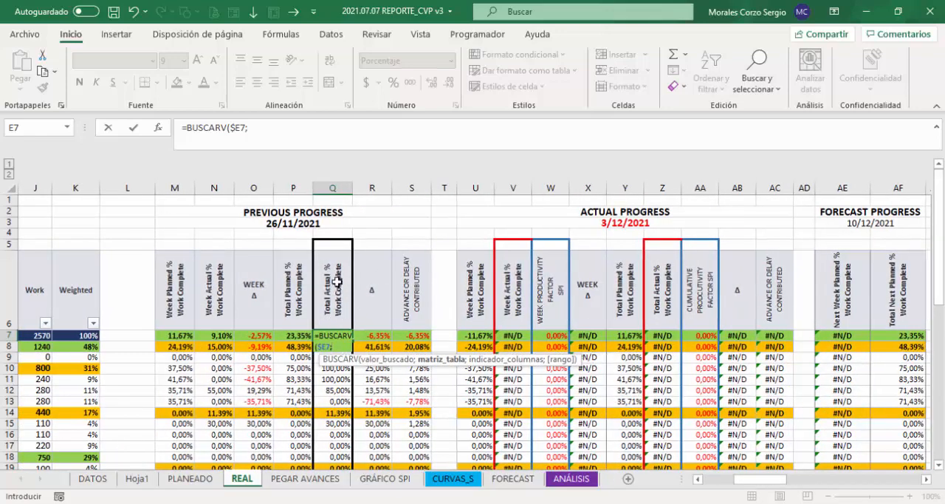
{"action": "left_click_drag", "start_coordinate": [742, 485], "coordinate": [876, 475]}
{"action": "left_click", "coordinate": [333, 336]}
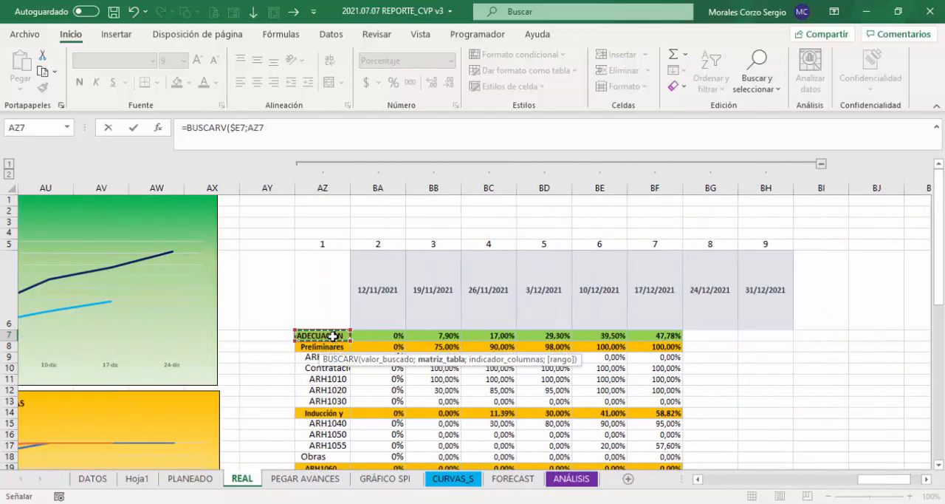
{"action": "key", "text": "ctrl+shift+Right"}
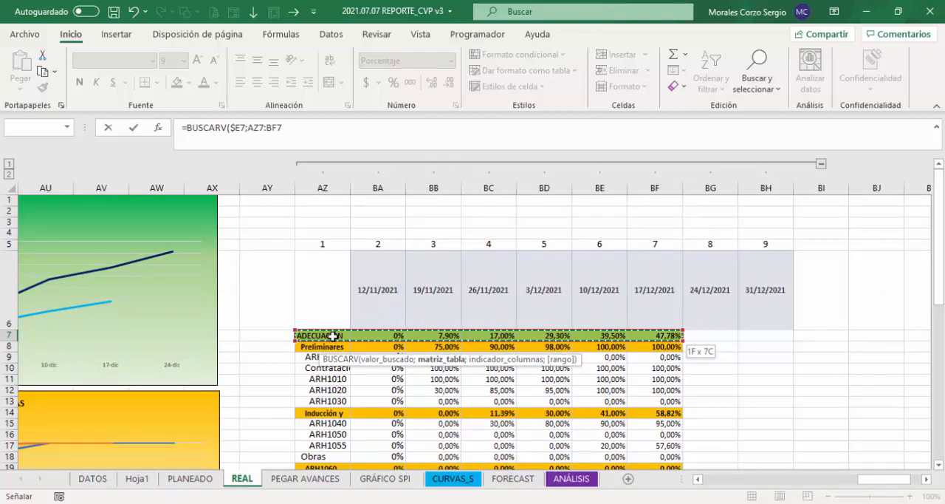
{"action": "key", "text": "ctrl+shift+Down"}
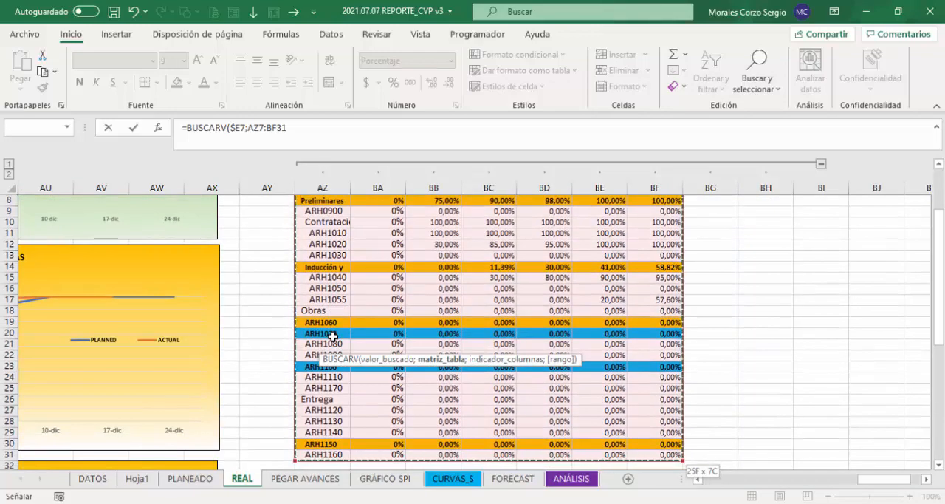
{"action": "key", "text": "F4"}
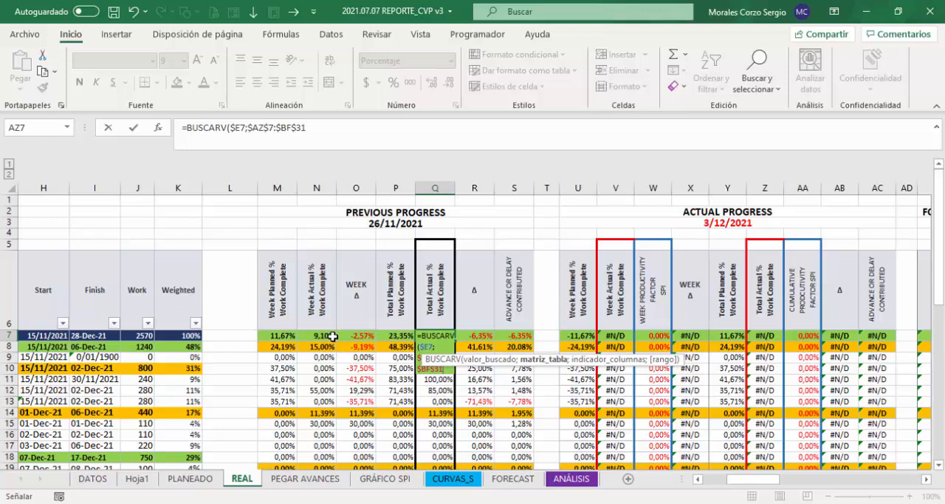
{"action": "left_click", "coordinate": [316, 130]}
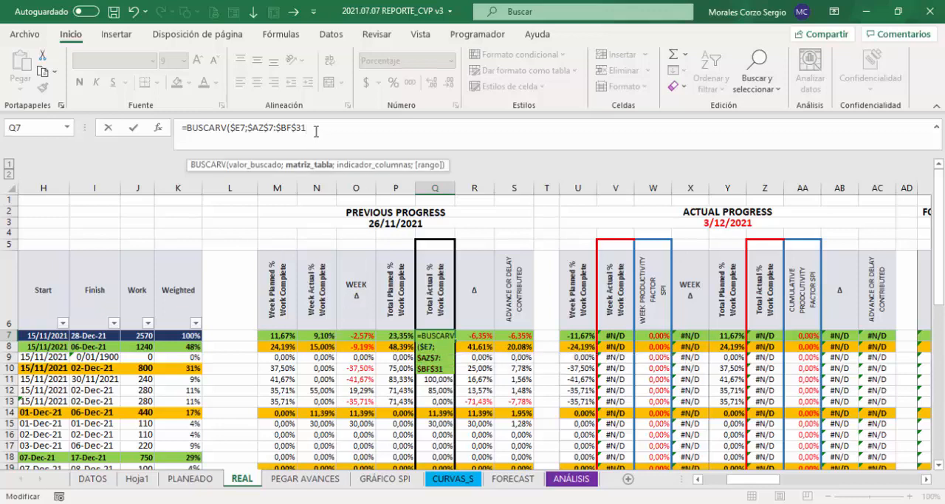
{"action": "key", "text": "BackSpace"}
{"action": "key", "text": "BackSpace"}
{"action": "key", "text": "BackSpace"}
{"action": "key", "text": "BackSpace"}
{"action": "key", "text": "BackSpace"}
{"action": "key", "text": "BackSpace"}
{"action": "key", "text": "BackSpace"}
{"action": "key", "text": "BackSpace"}
{"action": "key", "text": "BackSpace"}
{"action": "key", "text": "BackSpace"}
{"action": "key", "text": "BackSpace"}
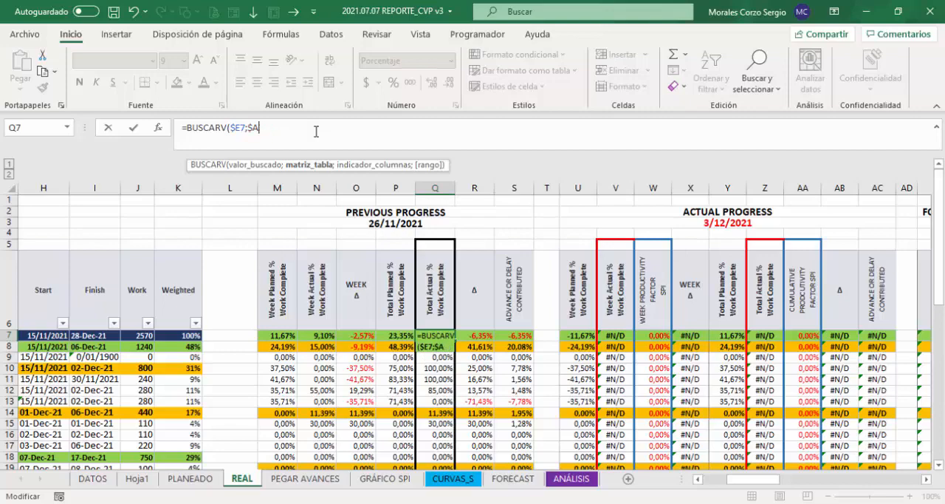
{"action": "key", "text": "BackSpace"}
Step: Set the BUSCARV table range in Q7 to $BA$7:$BH$31 as an absolute reference
{"action": "left_click_drag", "start_coordinate": [759, 484], "coordinate": [903, 485]}
{"action": "left_click_drag", "start_coordinate": [195, 335], "coordinate": [601, 337]}
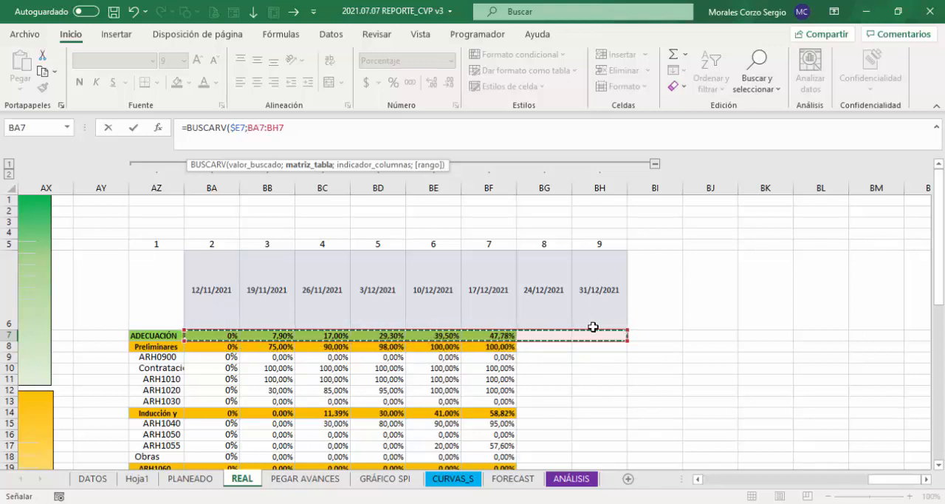
{"action": "key", "text": "ctrl+shift+Down"}
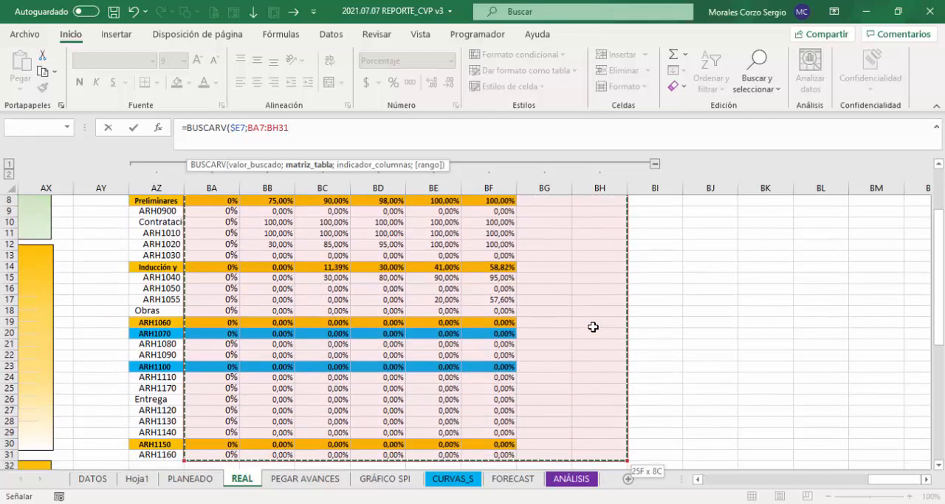
{"action": "key", "text": "F4"}
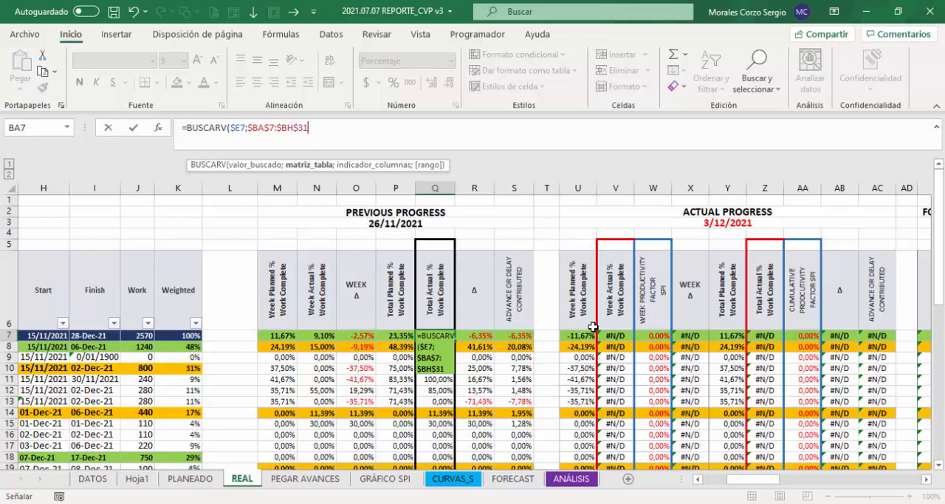
{"action": "type", "text": ";"}
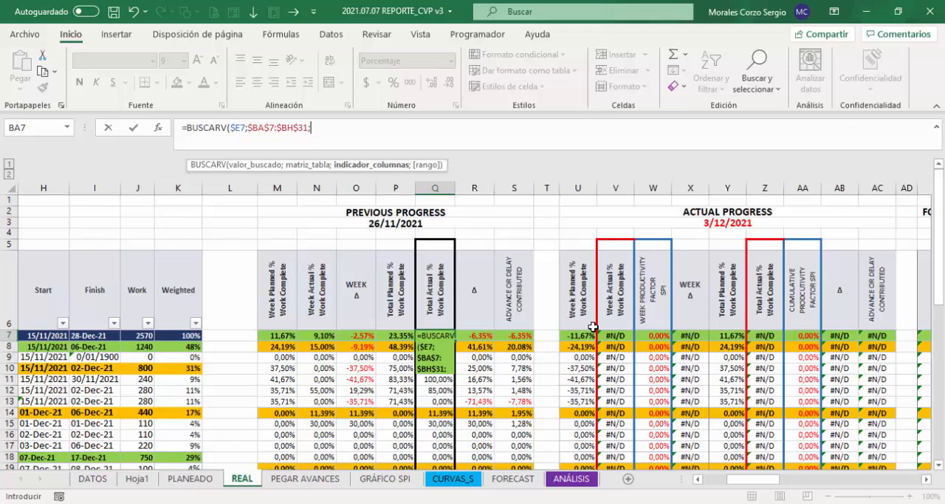
{"action": "type", "text": "coi"}
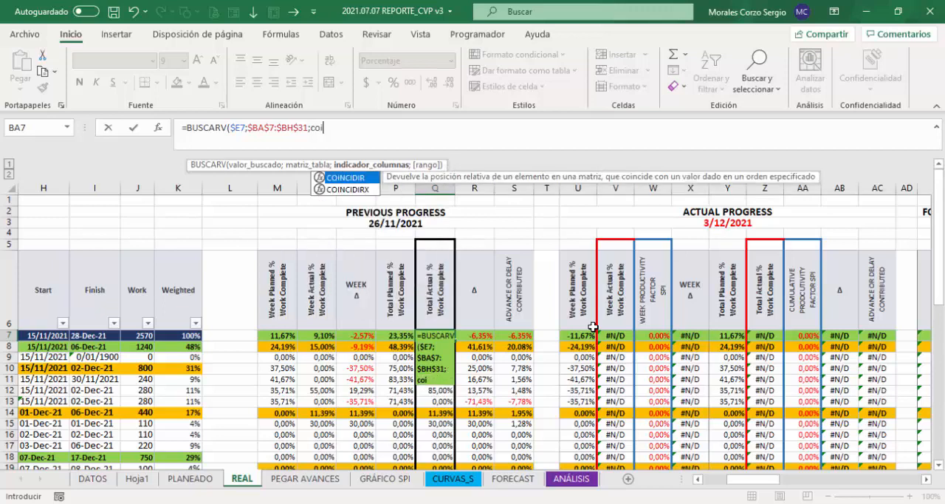
Step: Use COINCIDIR as the column index of the Q7 formula, with the Actual Progress date in $U$3 as its lookup value
{"action": "key", "text": "Tab"}
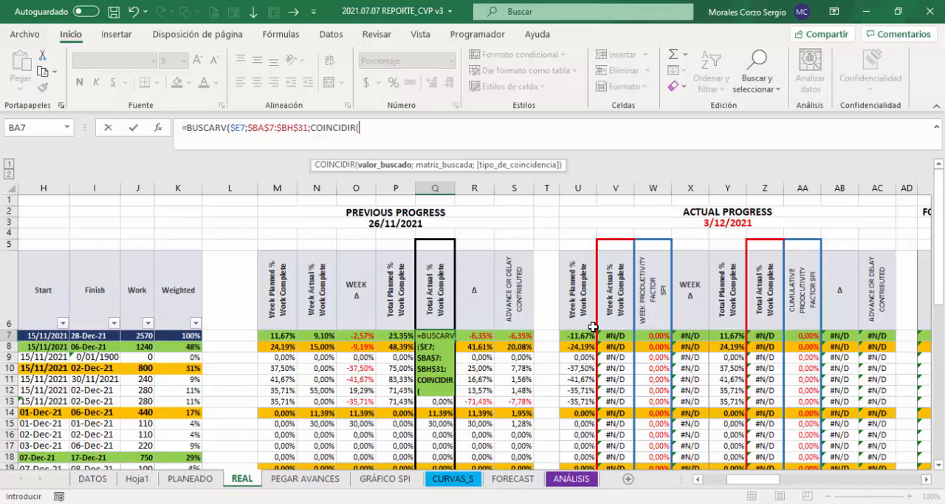
{"action": "left_click", "coordinate": [575, 222]}
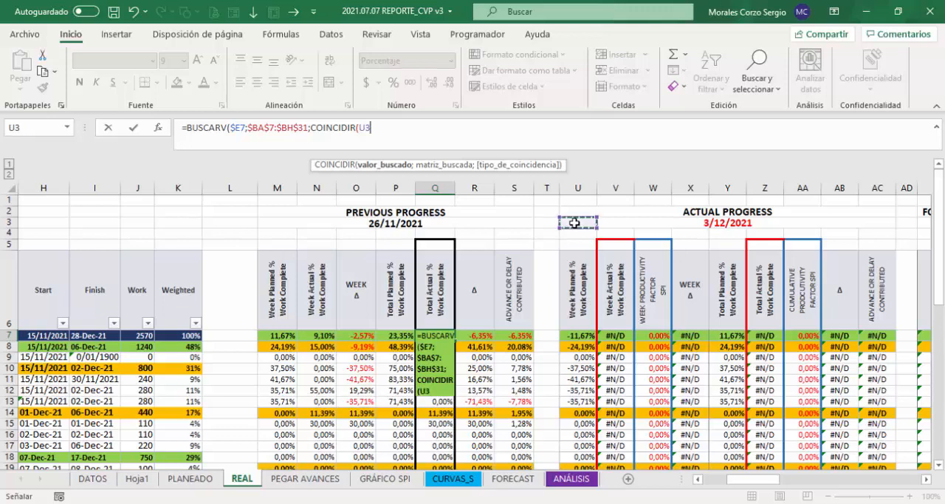
{"action": "key", "text": "F4"}
{"action": "type", "text": ";"}
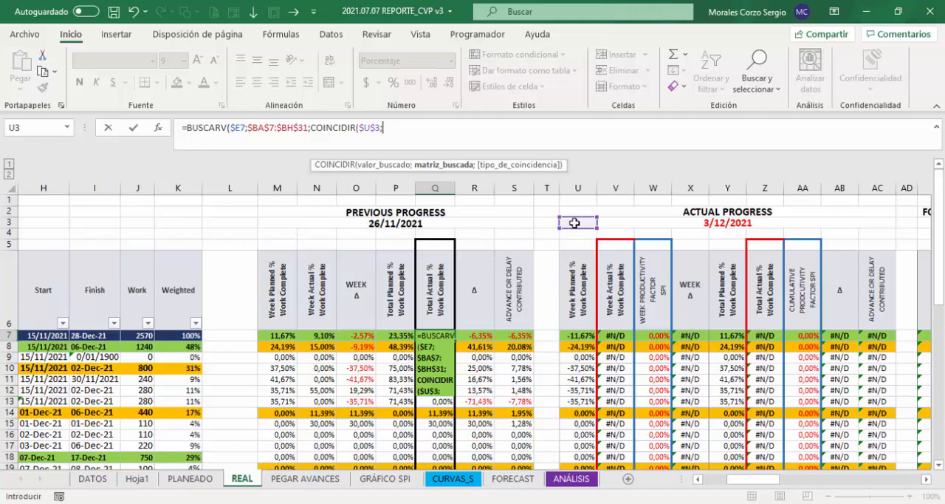
Step: Set the COINCIDIR search range to the date headers $BA$6:$BH$6 with match type 0 and close the function
{"action": "left_click_drag", "start_coordinate": [755, 484], "coordinate": [915, 484]}
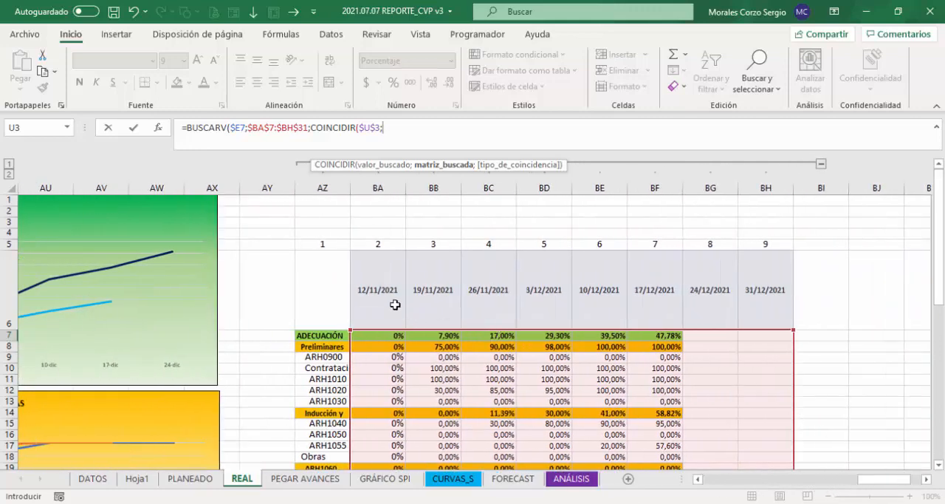
{"action": "left_click_drag", "start_coordinate": [395, 304], "coordinate": [773, 293]}
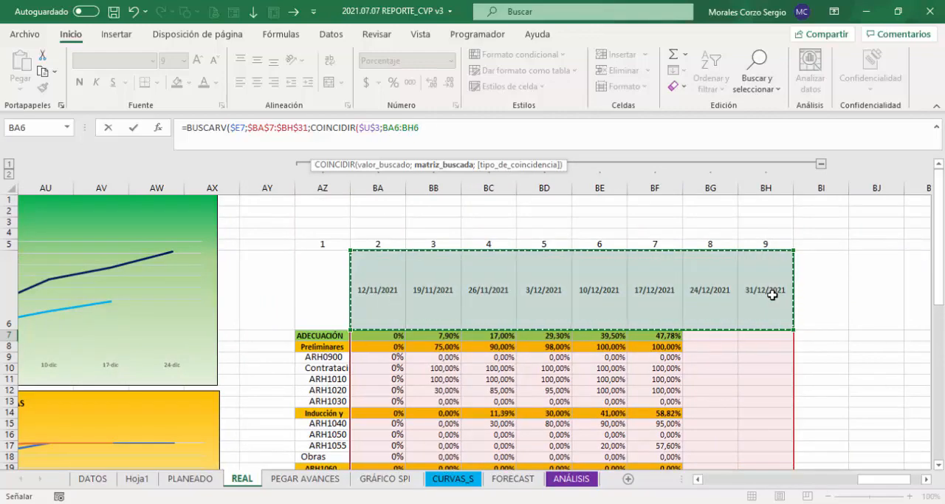
{"action": "key", "text": "F4"}
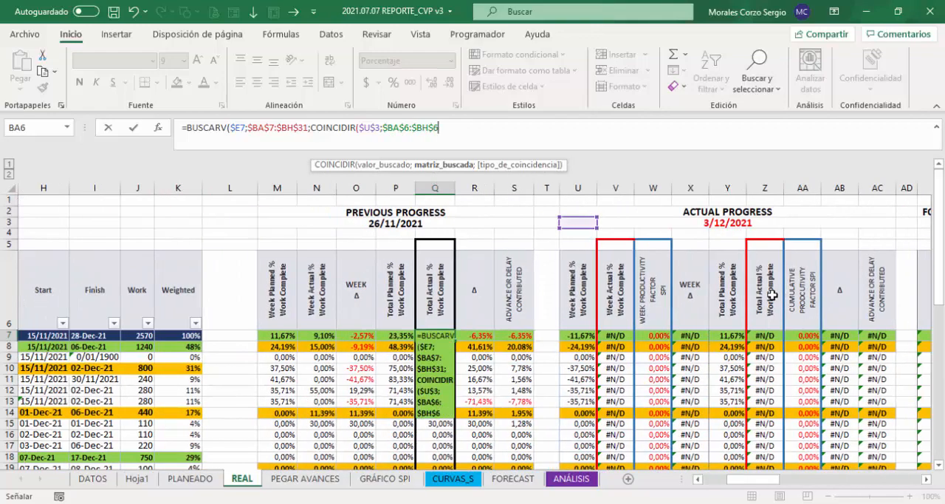
{"action": "type", "text": ";"}
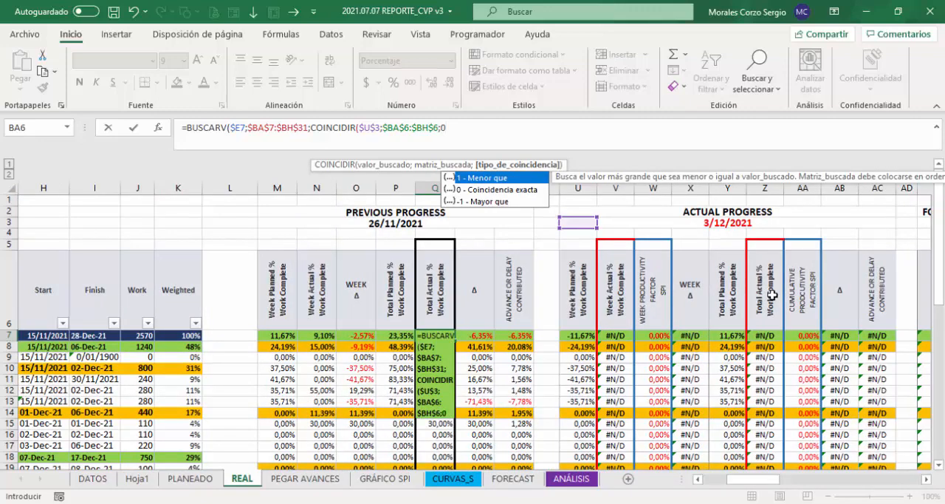
{"action": "type", "text": "0)"}
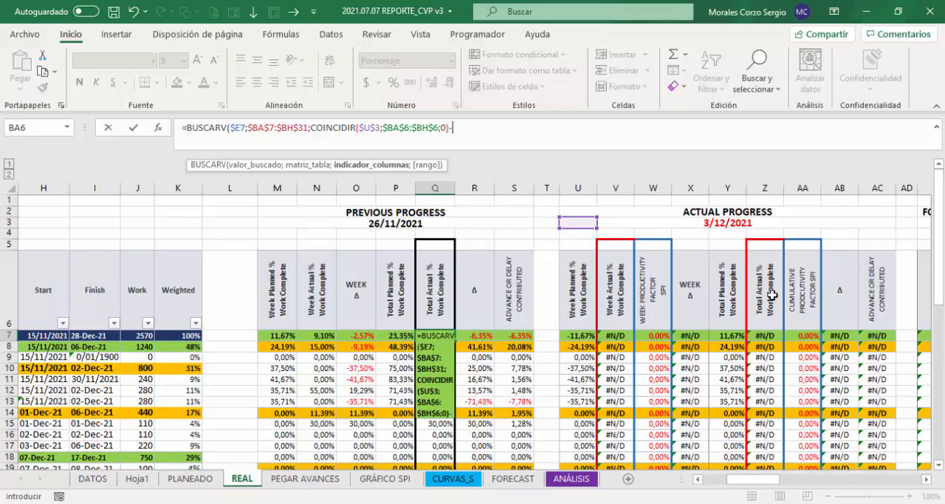
Step: Subtract 1 from the COINCIDIR column index, set the BUSCARV range argument to 0 and enter the Q7 formula
{"action": "type", "text": "-1"}
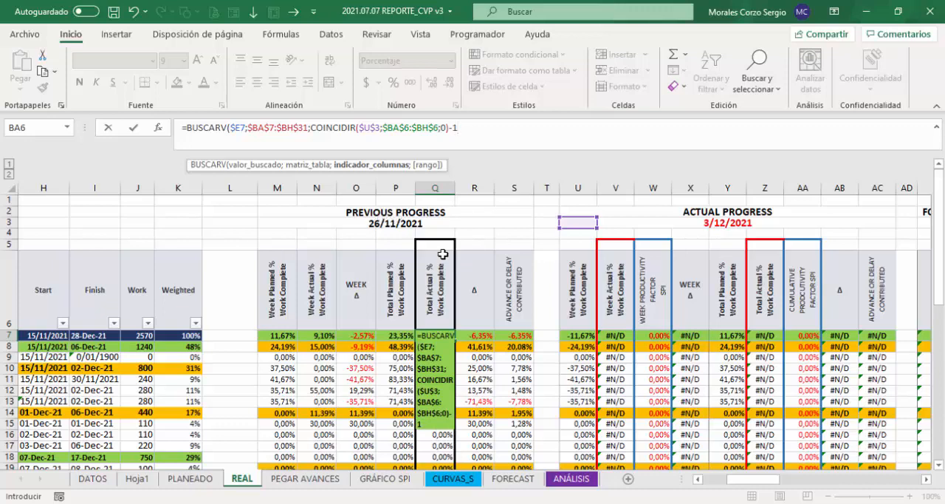
{"action": "type", "text": ";"}
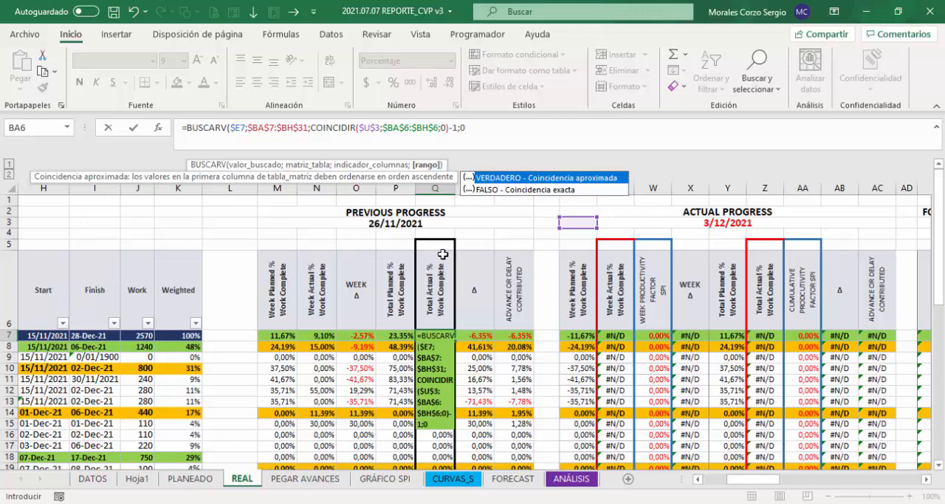
{"action": "type", "text": "0)"}
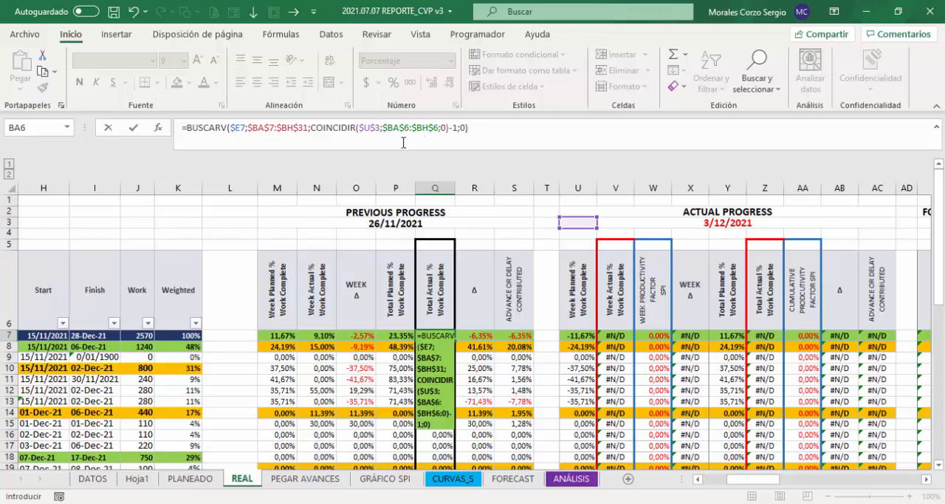
{"action": "key", "text": "Return"}
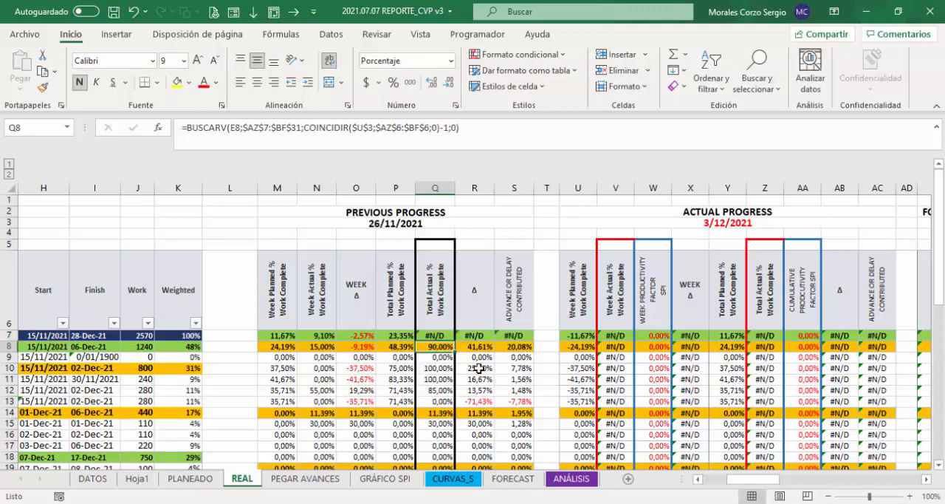
Step: Extend the BUSCARV table range in Q7 to $AZ$7:$BH$31 so it includes the activity ID column, and enter the formula
{"action": "left_click", "coordinate": [434, 335]}
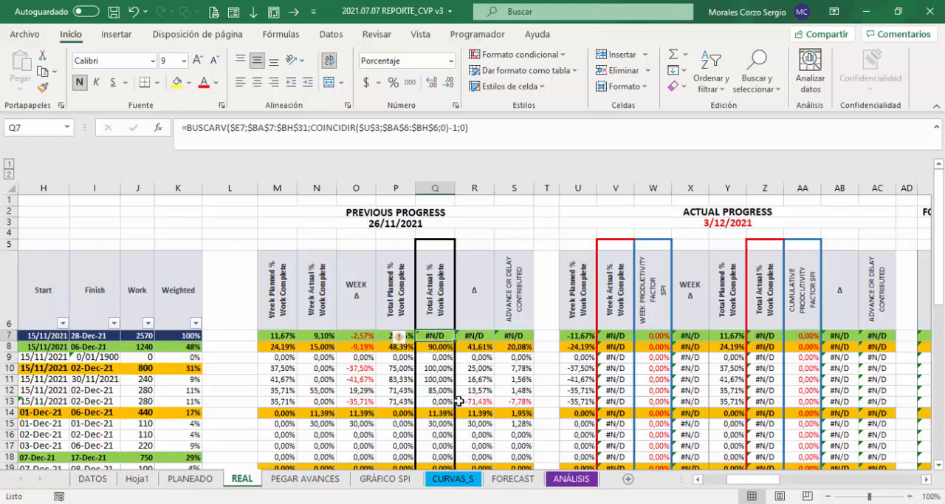
{"action": "double_click", "coordinate": [436, 336]}
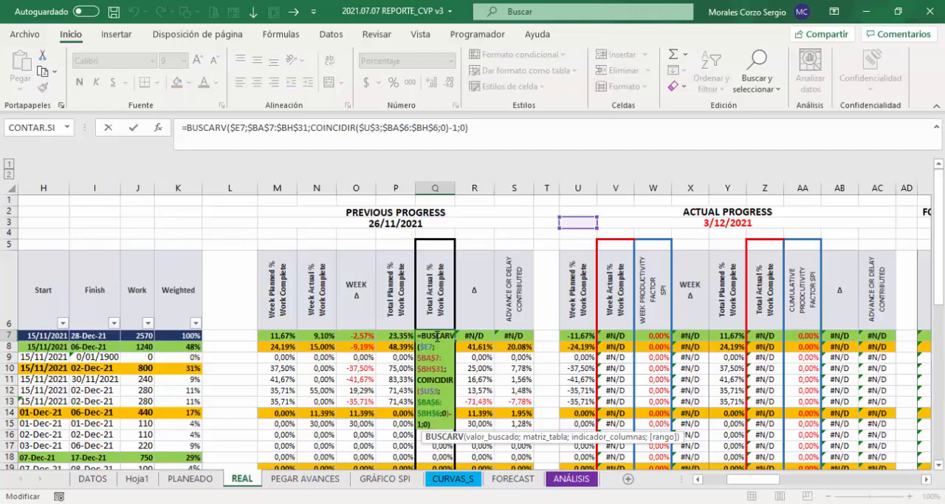
{"action": "left_click_drag", "start_coordinate": [755, 479], "coordinate": [874, 480]}
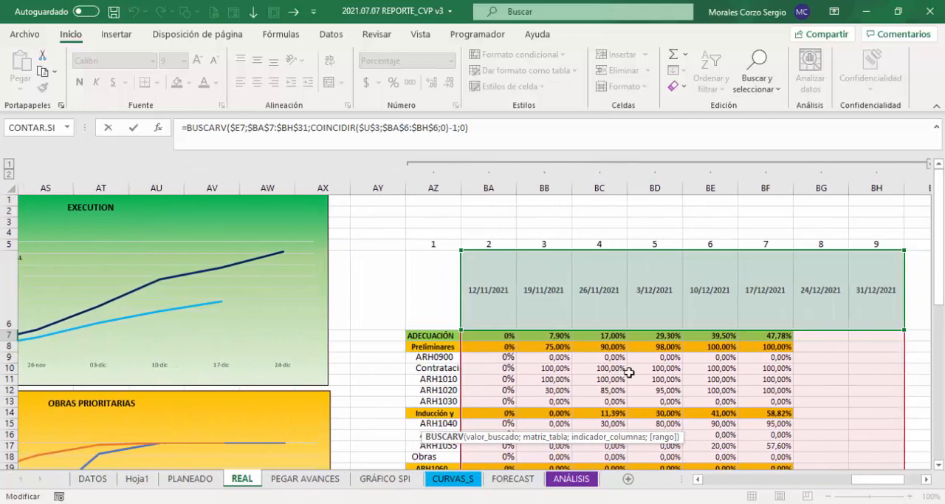
{"action": "scroll", "coordinate": [457, 399], "scroll_direction": "down", "scroll_amount": 4}
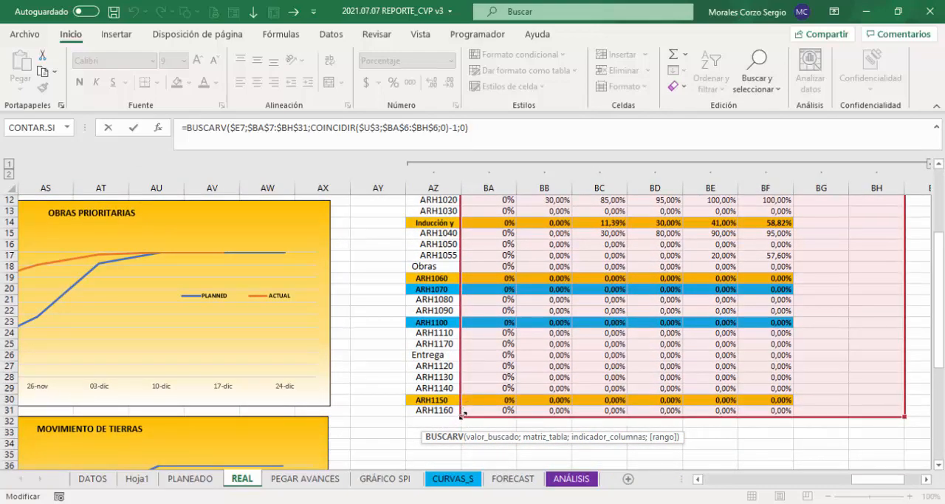
{"action": "left_click_drag", "start_coordinate": [460, 416], "coordinate": [414, 418]}
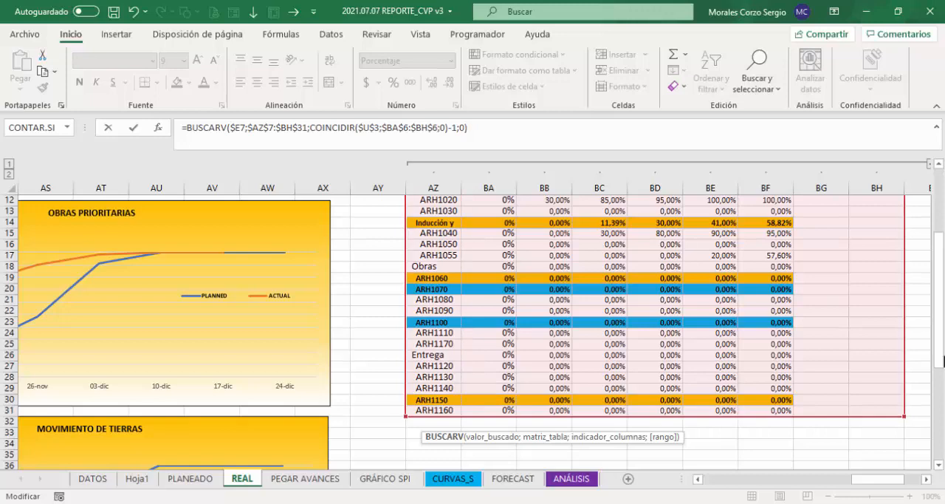
{"action": "left_click_drag", "start_coordinate": [936, 339], "coordinate": [935, 279]}
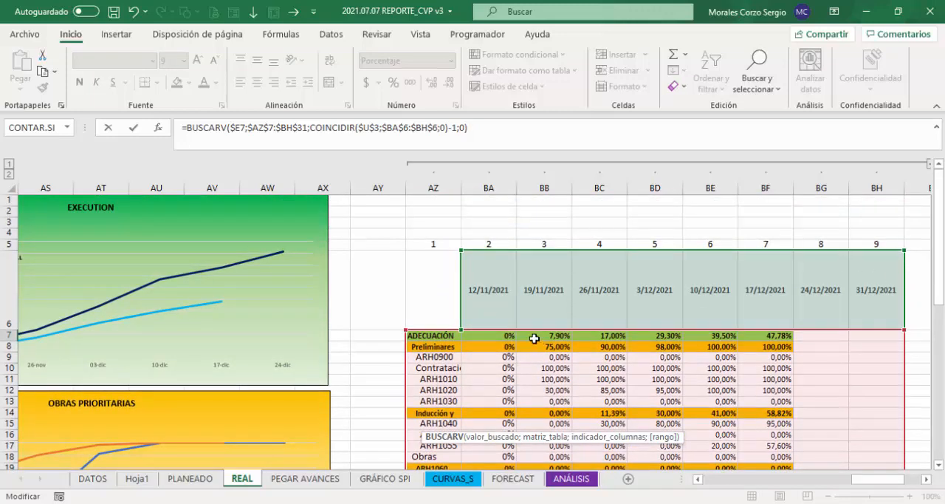
{"action": "left_click", "coordinate": [477, 132]}
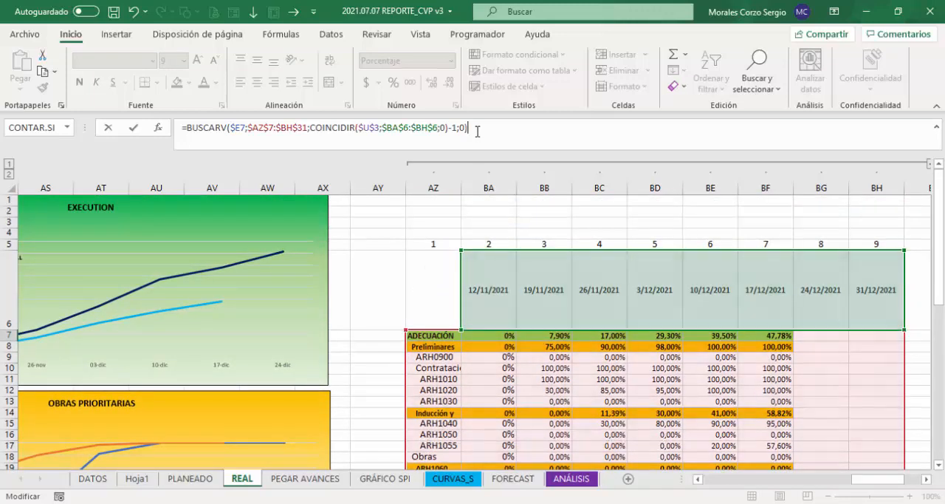
{"action": "key", "text": "Return"}
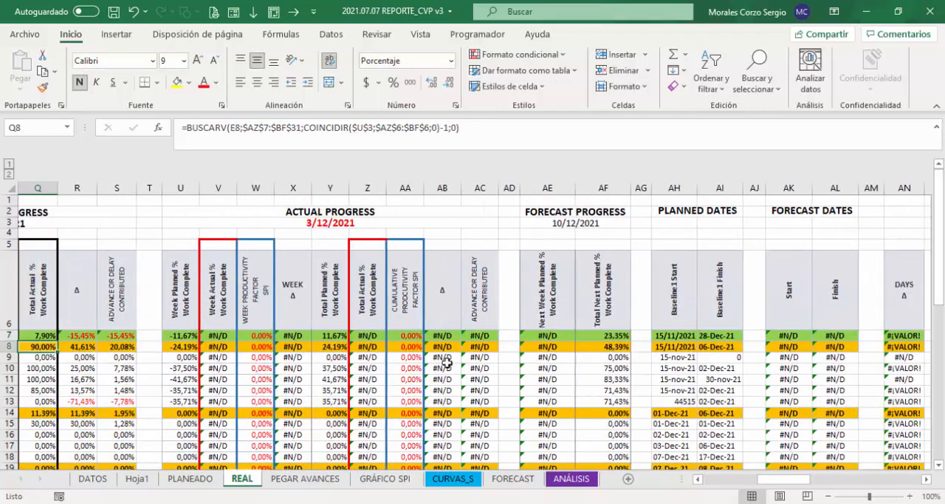
{"action": "left_click_drag", "start_coordinate": [794, 484], "coordinate": [764, 484]}
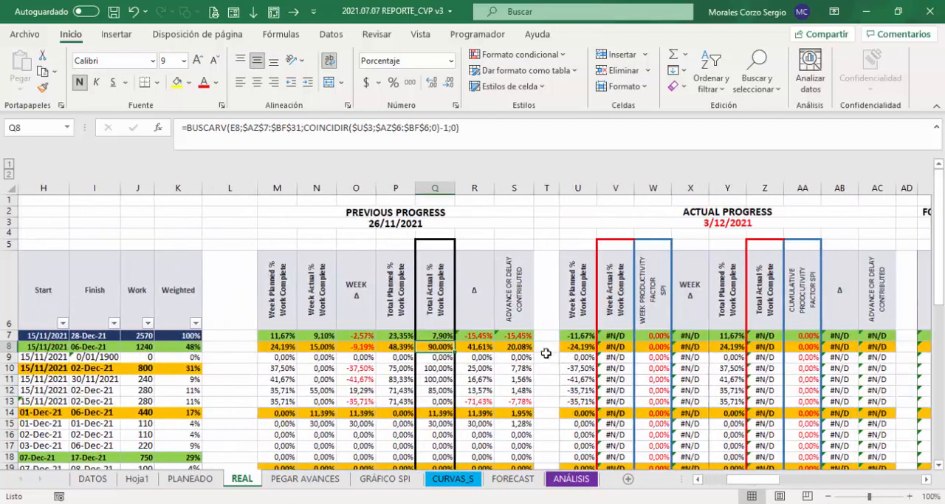
Step: Fill the Q7 formula down the Total Actual % column to Q31 without formatting
{"action": "left_click", "coordinate": [437, 336]}
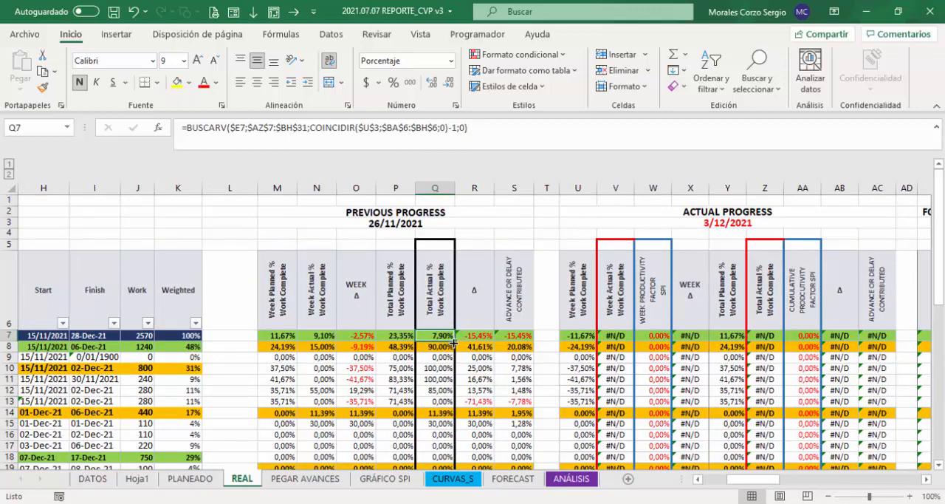
{"action": "left_click_drag", "start_coordinate": [452, 341], "coordinate": [449, 447]}
{"action": "left_click", "coordinate": [464, 457]}
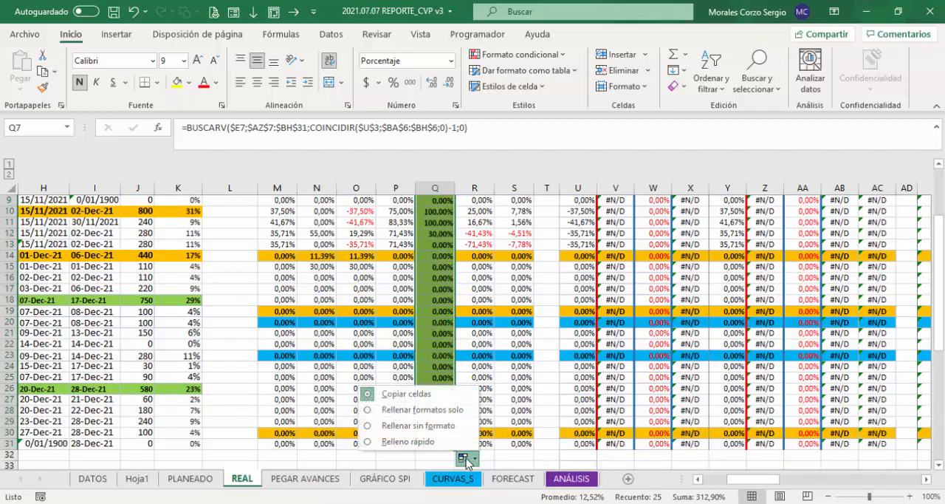
{"action": "left_click", "coordinate": [433, 424]}
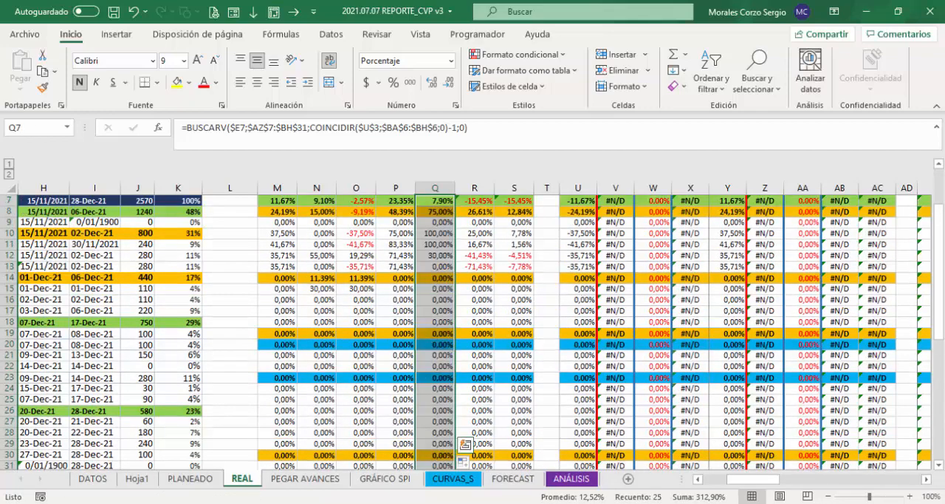
{"action": "scroll", "coordinate": [515, 355], "scroll_direction": "up", "scroll_amount": 2}
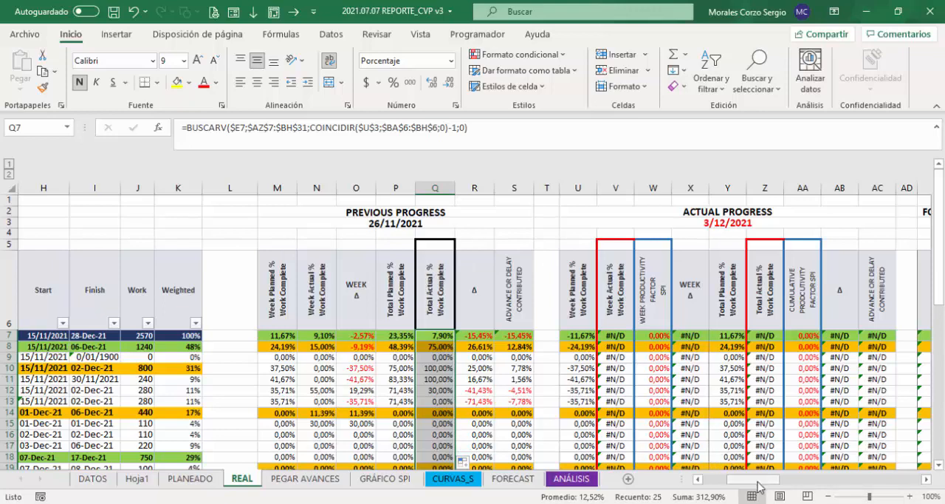
Step: Check the numbered date columns of the progress history table and remove the -1 after COINCIDIR in the Q7 formula
{"action": "left_click_drag", "start_coordinate": [757, 481], "coordinate": [765, 481]}
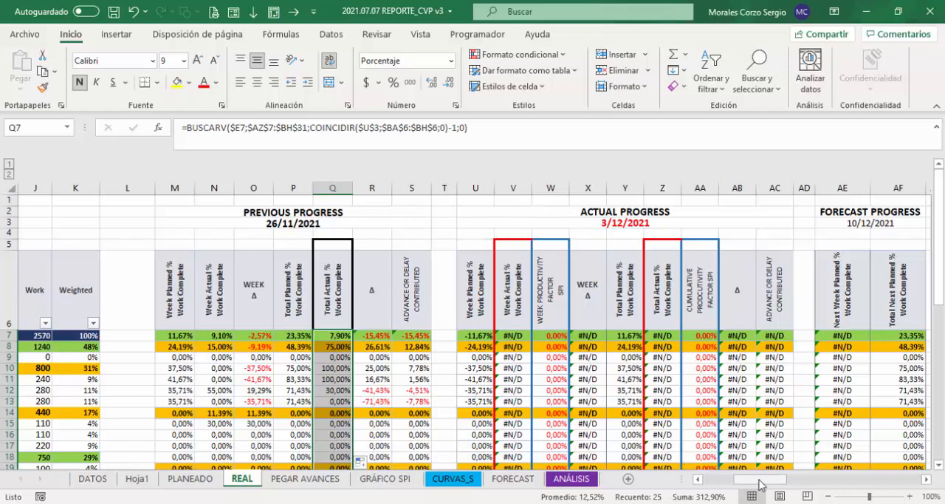
{"action": "left_click_drag", "start_coordinate": [761, 484], "coordinate": [880, 480]}
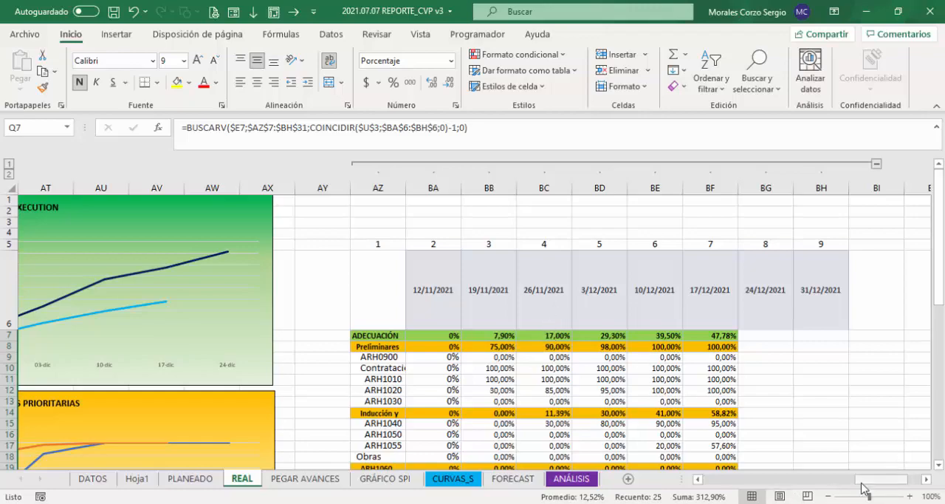
{"action": "left_click_drag", "start_coordinate": [864, 487], "coordinate": [732, 488]}
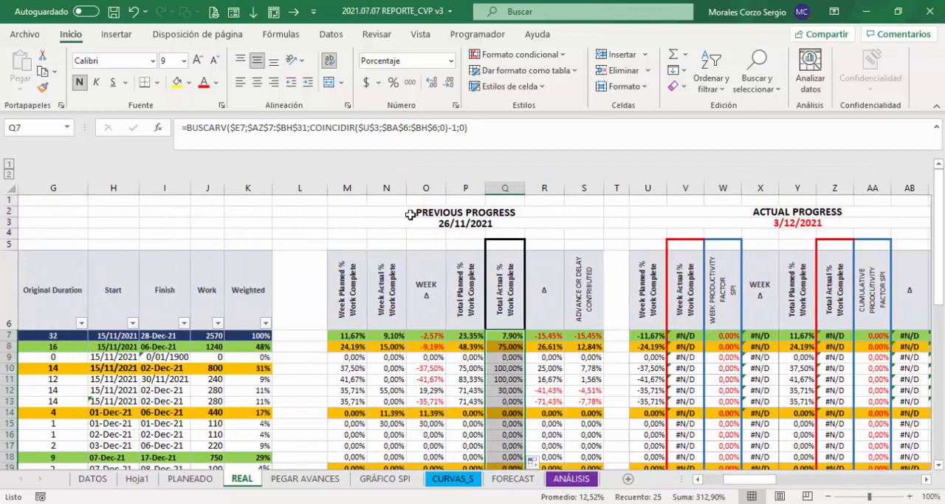
{"action": "left_click", "coordinate": [452, 129]}
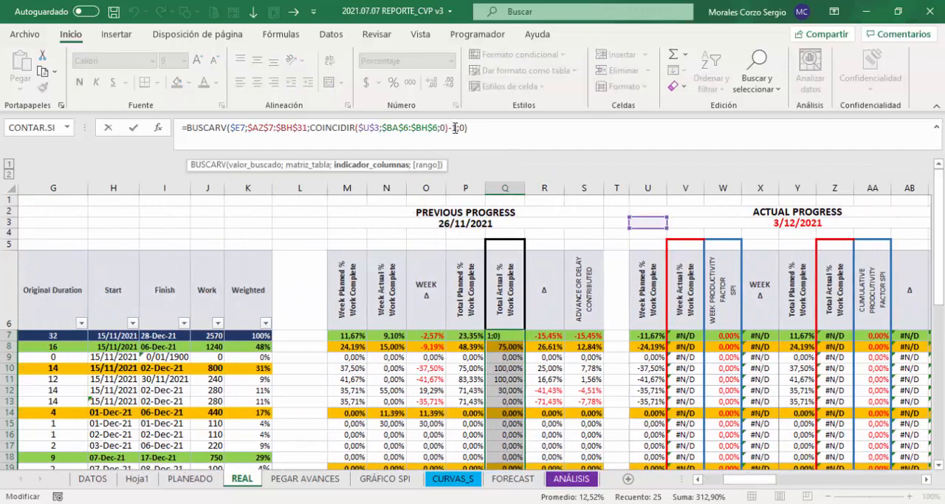
{"action": "key", "text": "BackSpace"}
{"action": "key", "text": "BackSpace"}
{"action": "key", "text": "Return"}
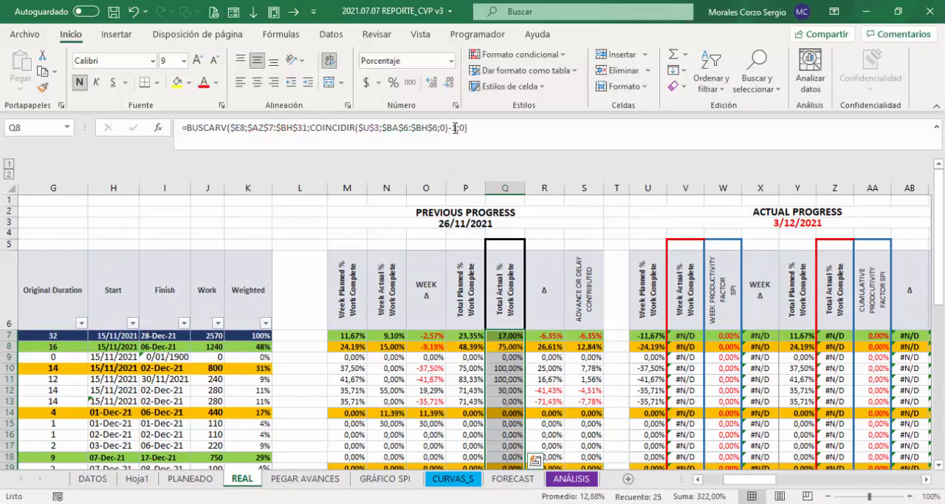
Step: Copy the corrected Q7 formula down through Q31, filling without formatting
{"action": "left_click", "coordinate": [502, 335]}
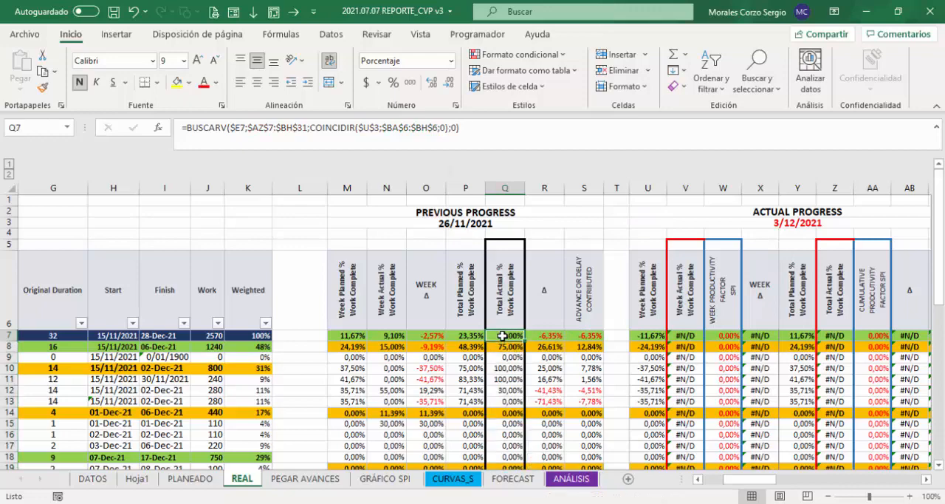
{"action": "left_click_drag", "start_coordinate": [525, 341], "coordinate": [524, 448]}
{"action": "left_click", "coordinate": [537, 457]}
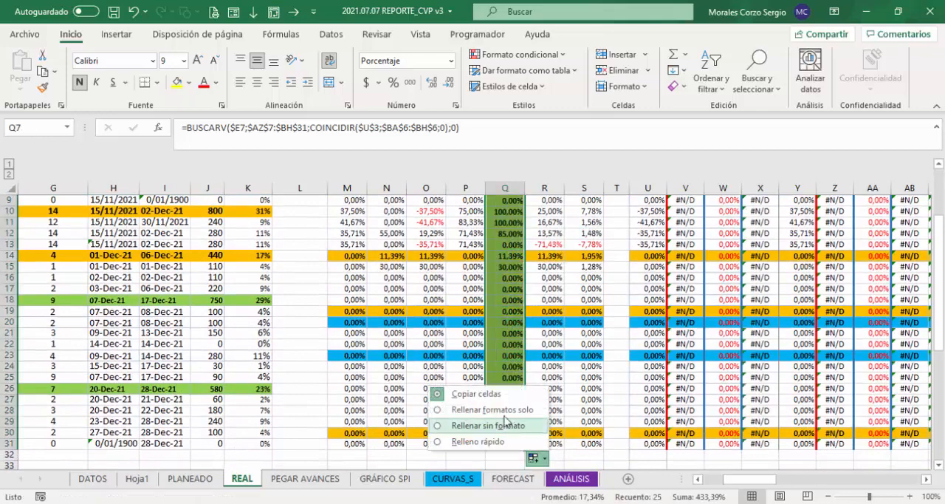
{"action": "left_click", "coordinate": [476, 426]}
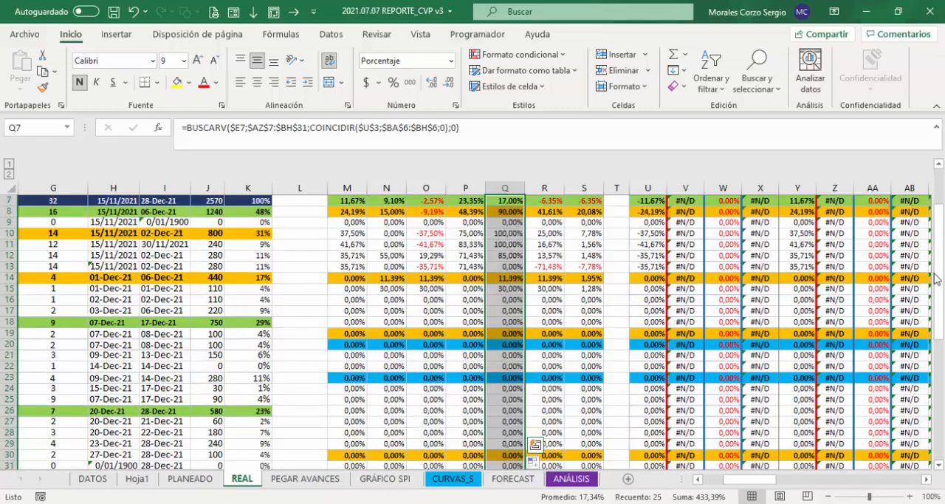
{"action": "left_click_drag", "start_coordinate": [935, 278], "coordinate": [936, 247]}
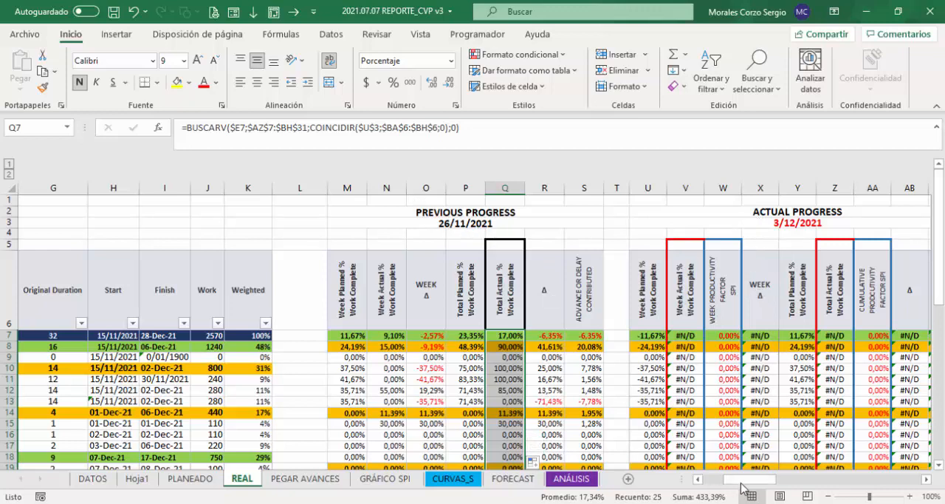
Step: Compare the Previous Progress Total Actual % in Q7 with the 26/11/2021 and 3/12/2021 values in the progress history table
{"action": "left_click_drag", "start_coordinate": [742, 487], "coordinate": [889, 488]}
{"action": "left_click", "coordinate": [380, 338]}
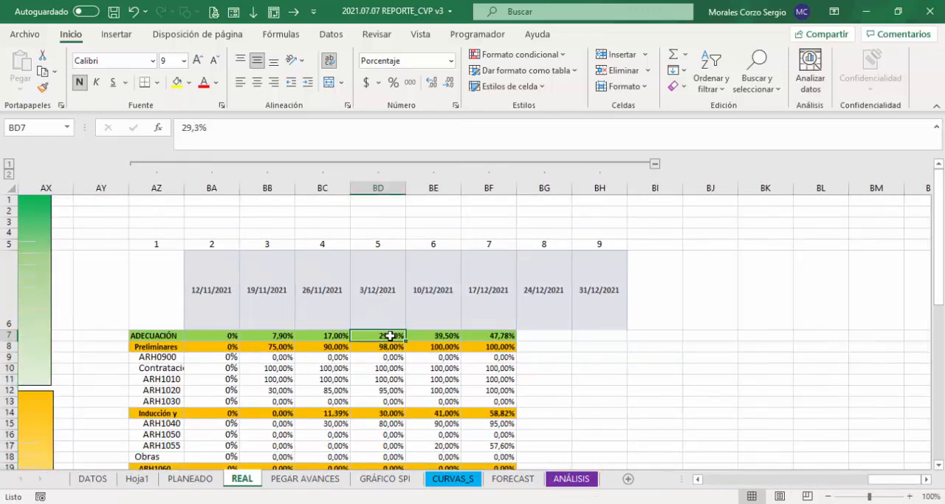
{"action": "left_click", "coordinate": [323, 336]}
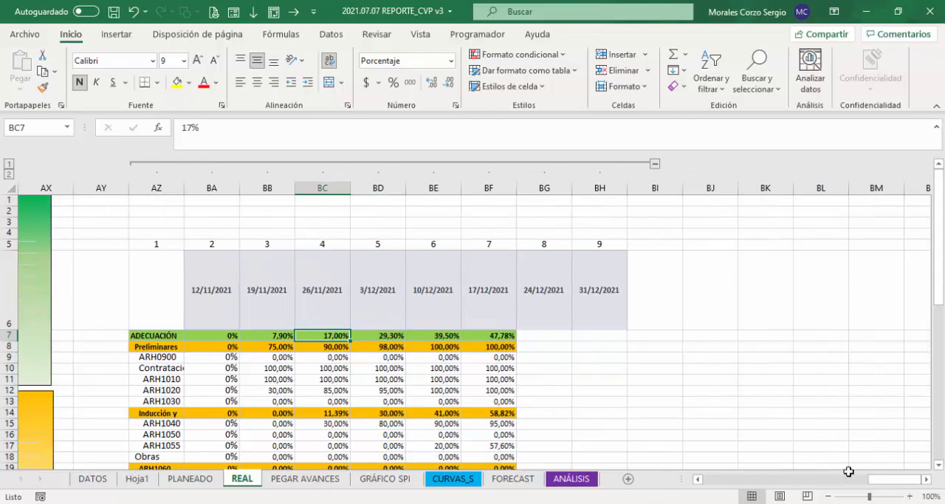
{"action": "left_click_drag", "start_coordinate": [888, 488], "coordinate": [743, 477]}
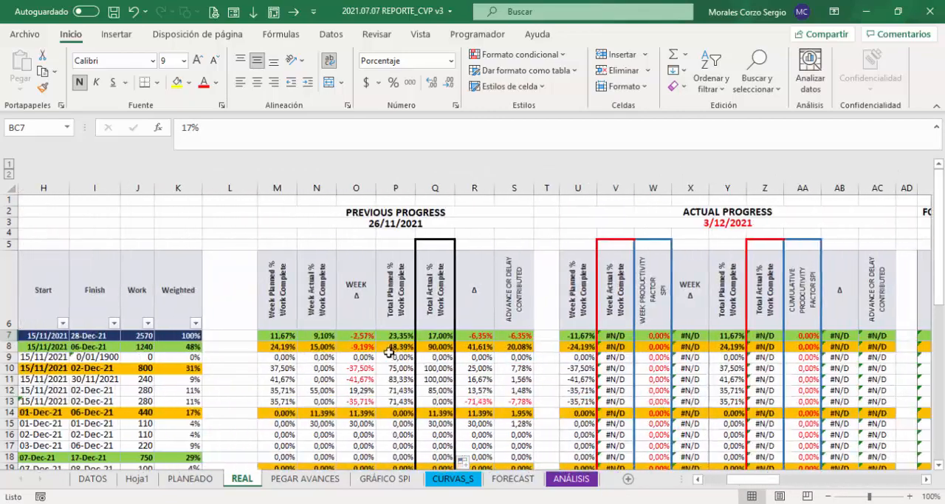
{"action": "left_click", "coordinate": [433, 336]}
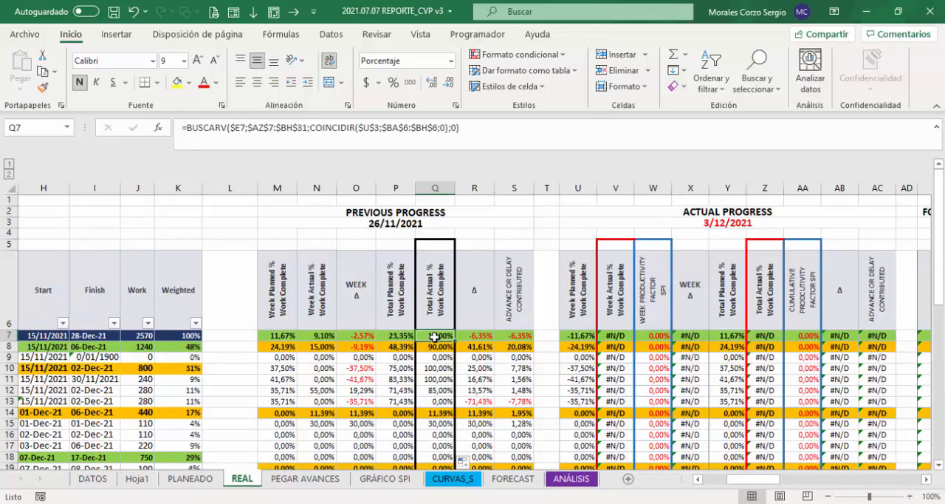
Step: Review the weekly and total planned and actual columns of Previous Progress, and examine the Δ formula in R7 with its source cells
{"action": "left_click", "coordinate": [395, 299]}
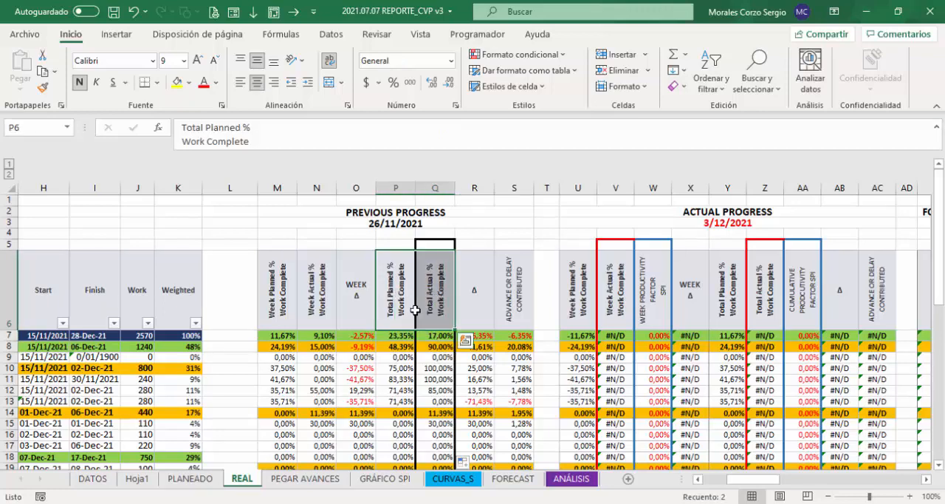
{"action": "left_click", "coordinate": [289, 299]}
{"action": "left_click_drag", "start_coordinate": [289, 299], "coordinate": [321, 335]}
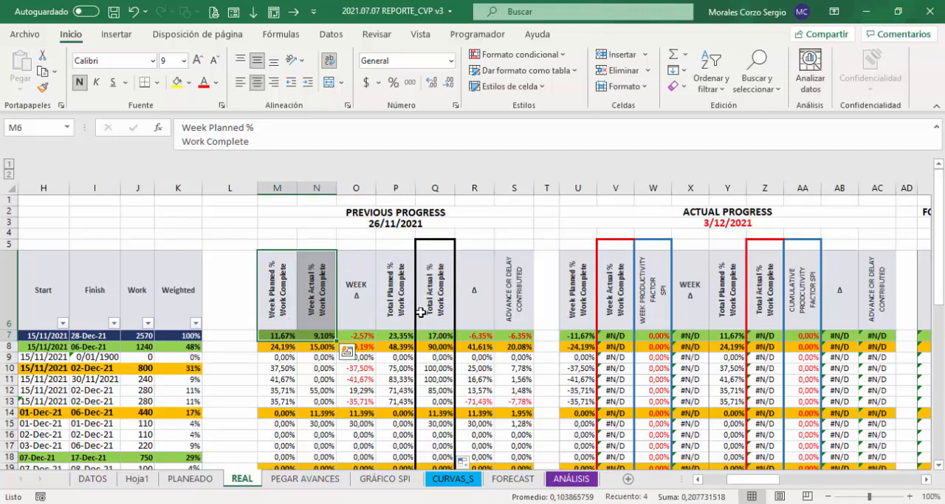
{"action": "left_click_drag", "start_coordinate": [397, 294], "coordinate": [437, 337]}
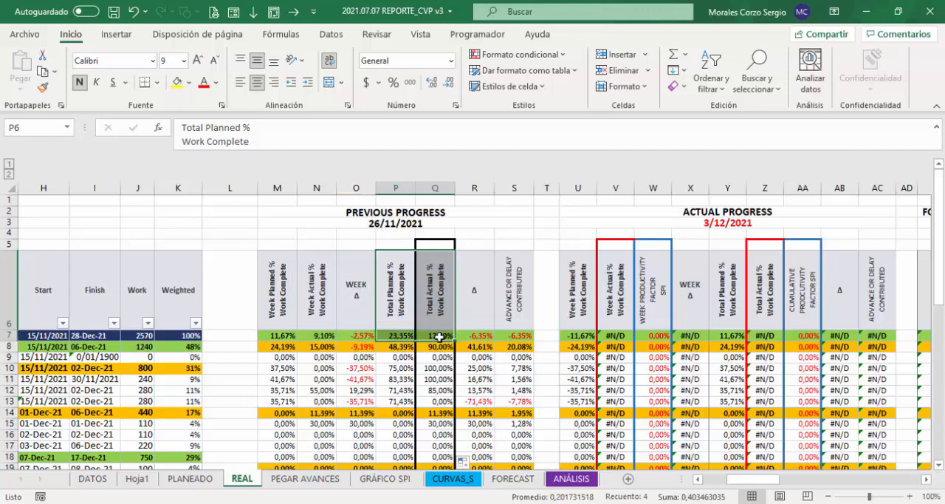
{"action": "left_click", "coordinate": [487, 338]}
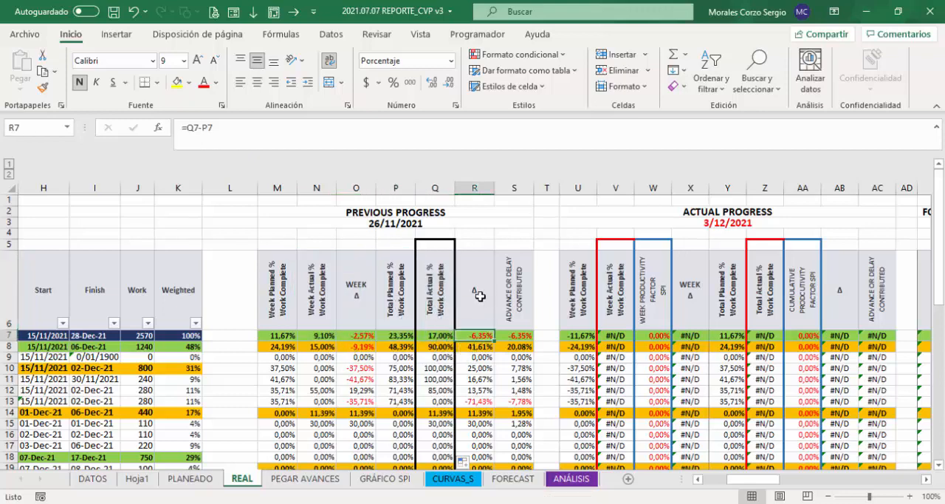
{"action": "left_click", "coordinate": [390, 338]}
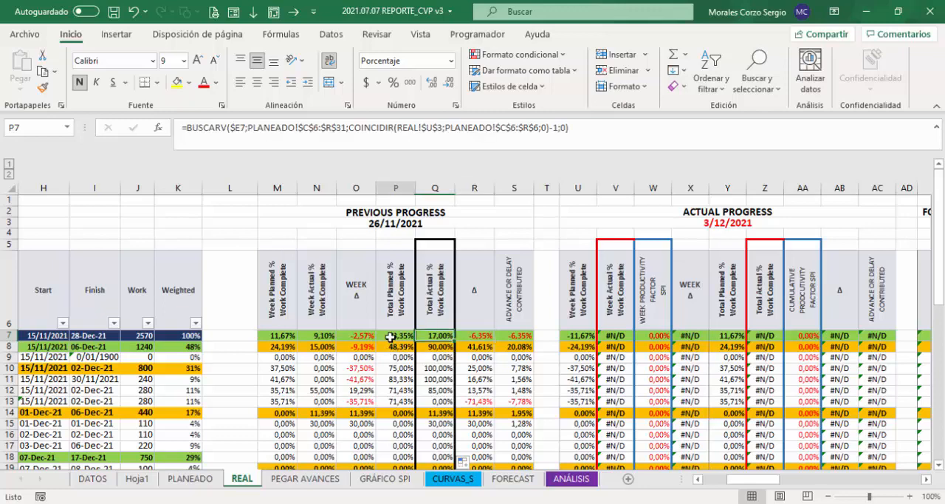
{"action": "left_click", "coordinate": [440, 334]}
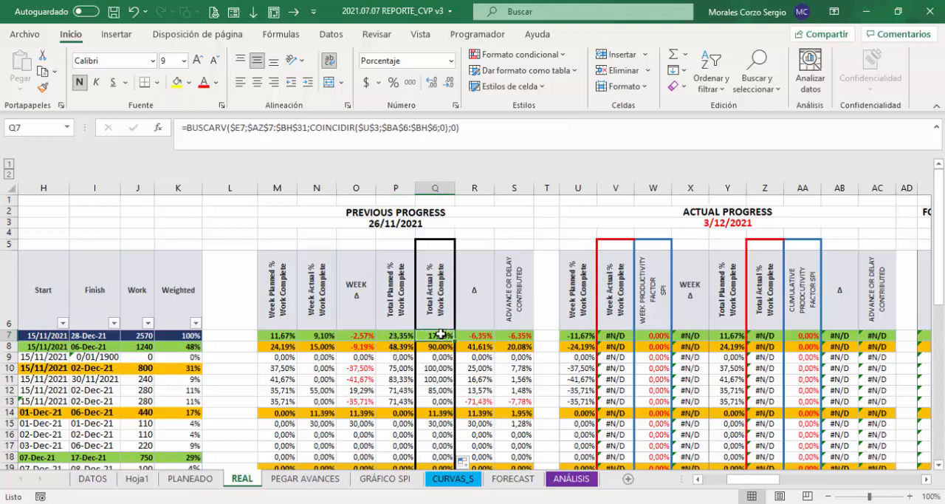
{"action": "left_click", "coordinate": [479, 334]}
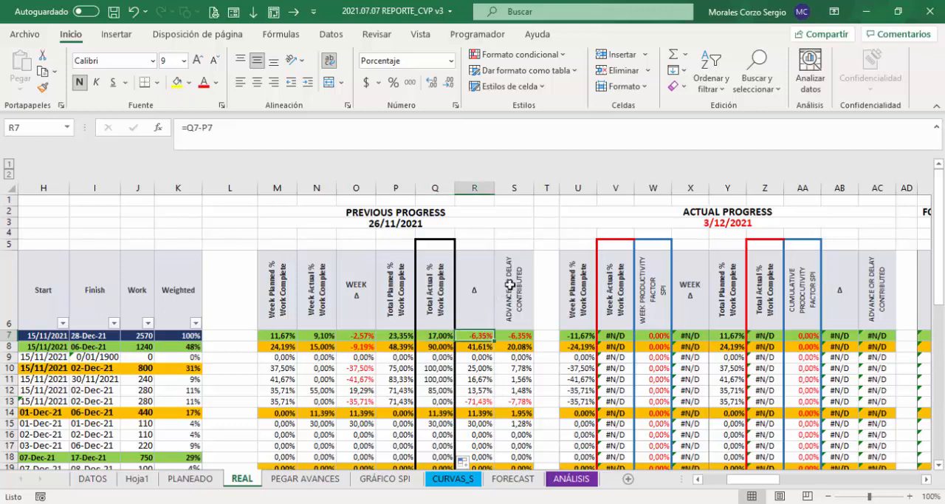
Step: Inspect the cell references of the Advance or Delay Contributed formula in S7 and recheck the Δ formula in R7
{"action": "left_click", "coordinate": [523, 335]}
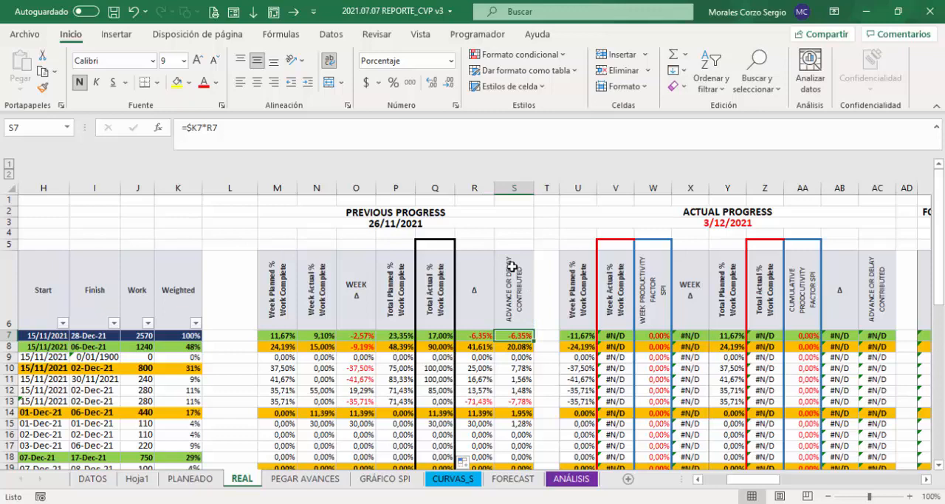
{"action": "double_click", "coordinate": [521, 338]}
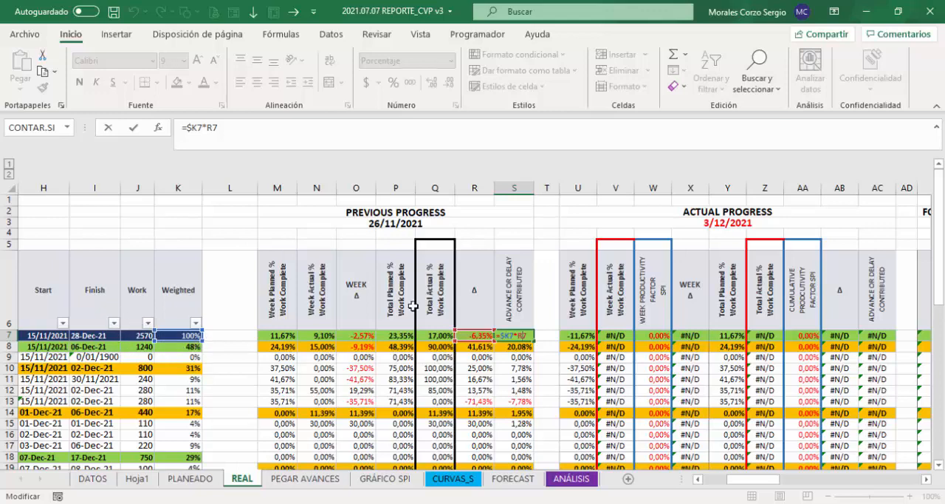
{"action": "key", "text": "ctrl+Return"}
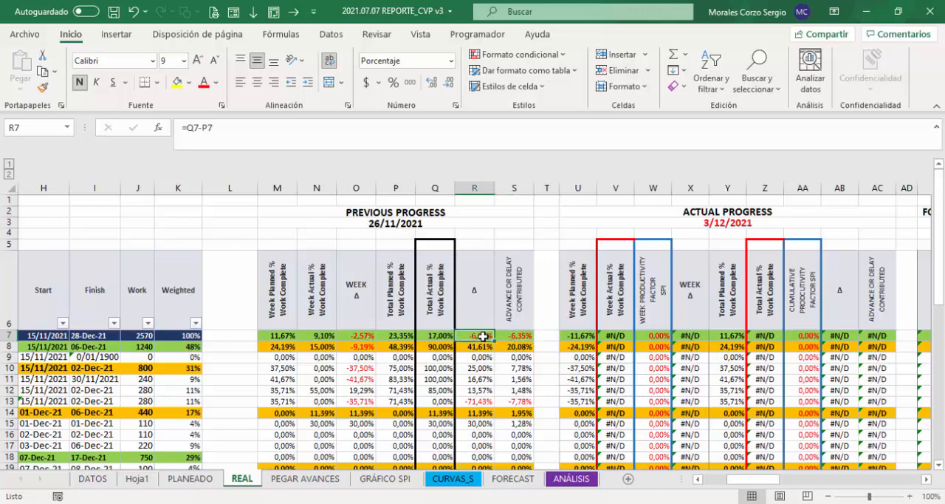
{"action": "double_click", "coordinate": [484, 336]}
{"action": "key", "text": "Escape"}
{"action": "double_click", "coordinate": [519, 336]}
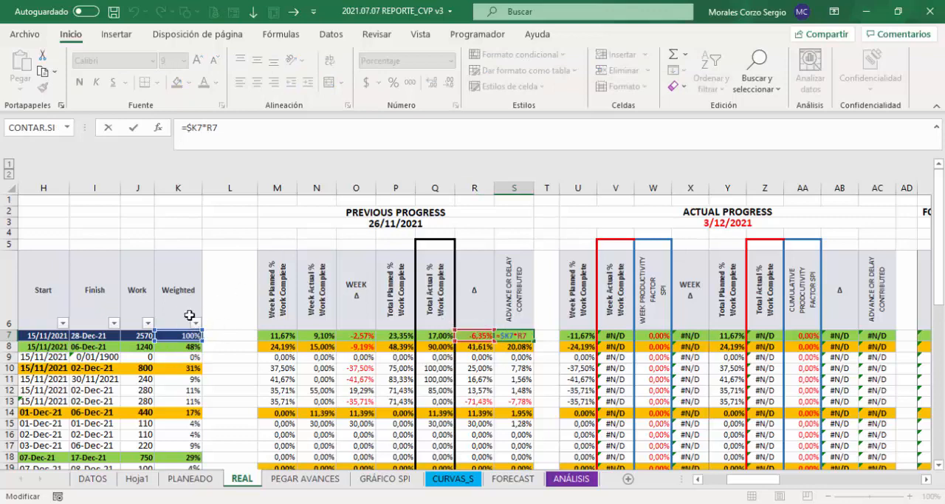
{"action": "key", "text": "ctrl+Return"}
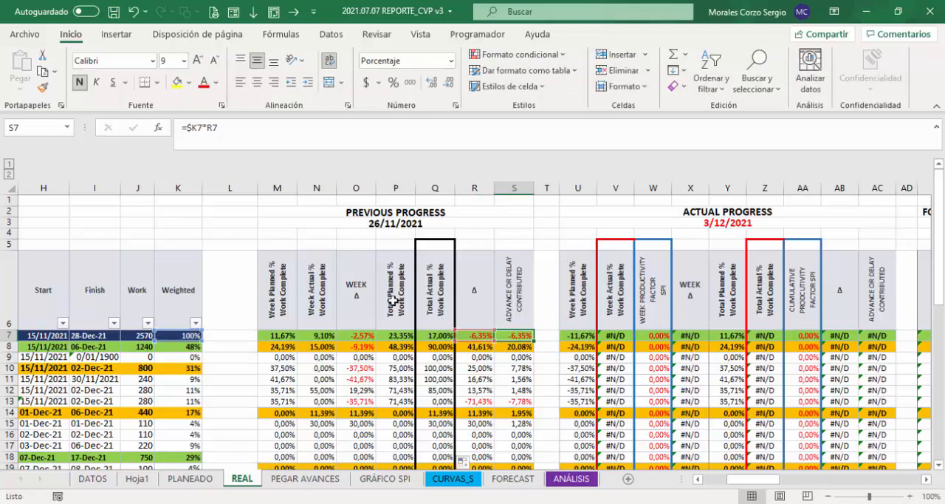
{"action": "left_click", "coordinate": [480, 336]}
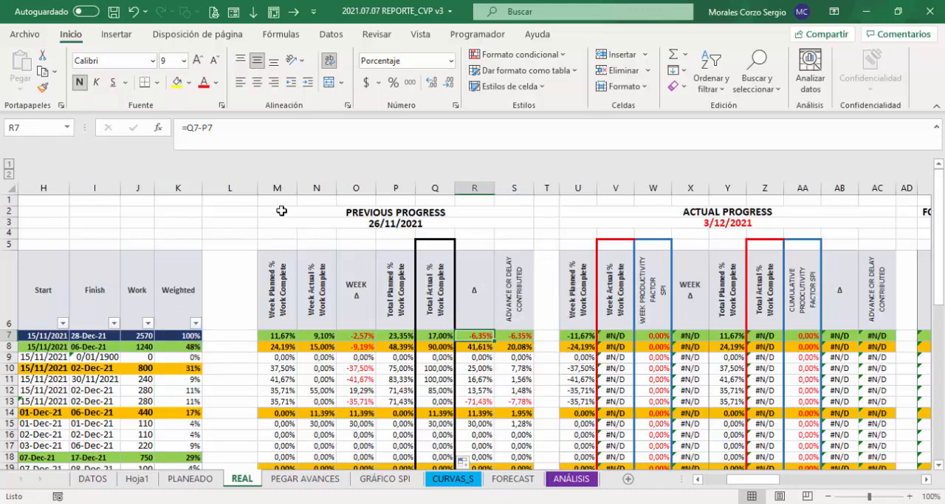
Step: Select the whole Previous Progress block, columns M to S, and bring the Actual Progress block into view
{"action": "left_click_drag", "start_coordinate": [278, 188], "coordinate": [513, 187]}
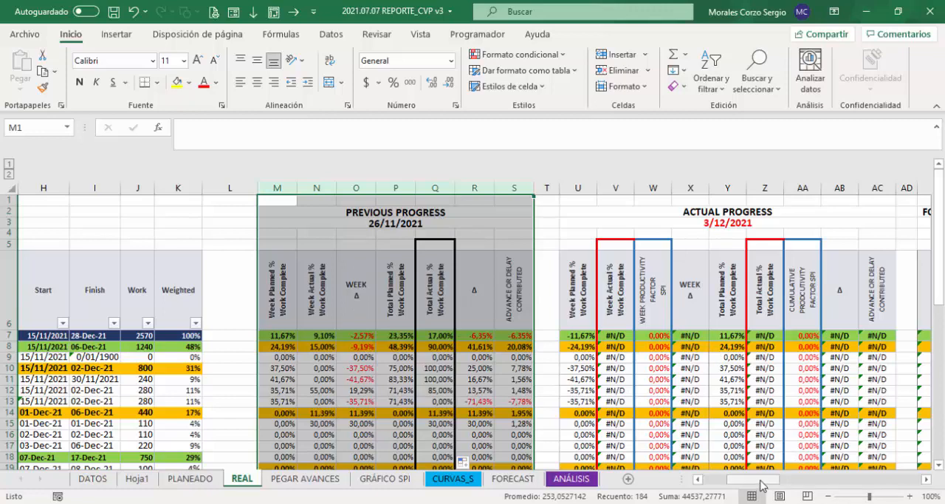
{"action": "left_click_drag", "start_coordinate": [765, 480], "coordinate": [775, 481]}
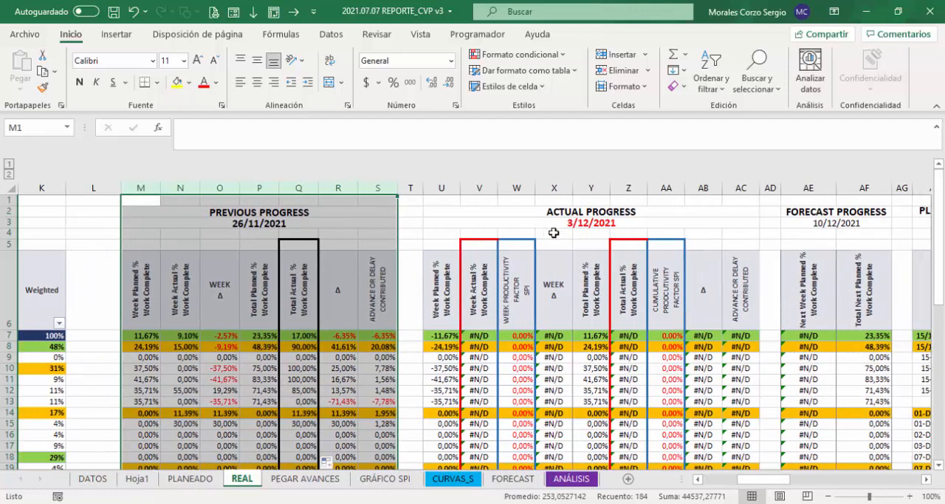